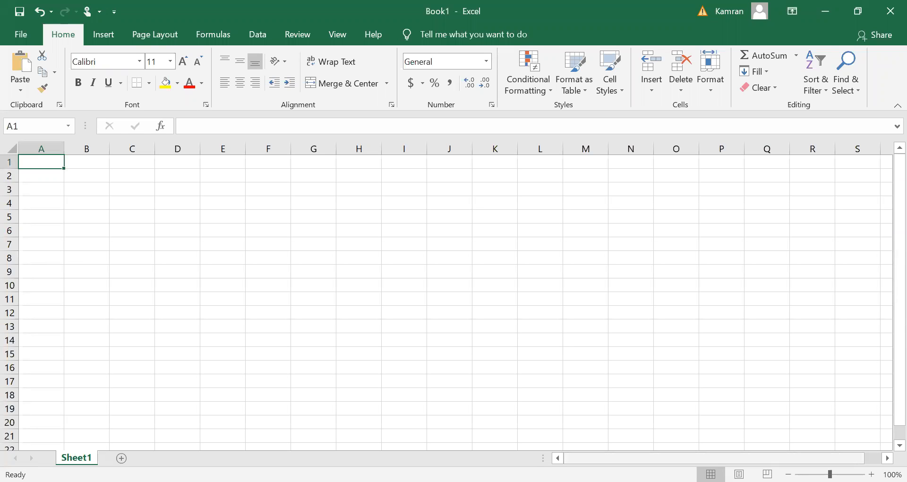
Browse the worksheet's columns along row 10 as far as column AD, and return to cell A1.
scroll(873, 263, right, 1)
click(776, 282)
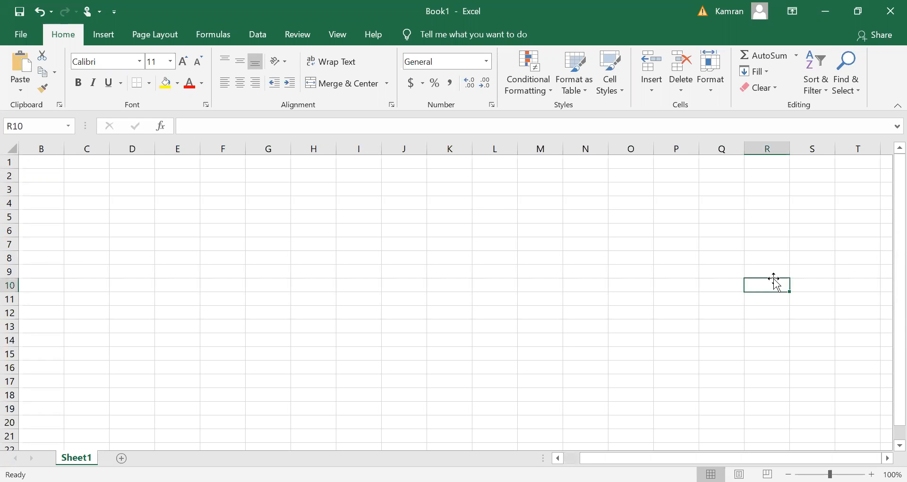
key(Right)
key(Right)
key(Right)
key(Right)
key(Right)
key(Right)
key(Right)
key(Right)
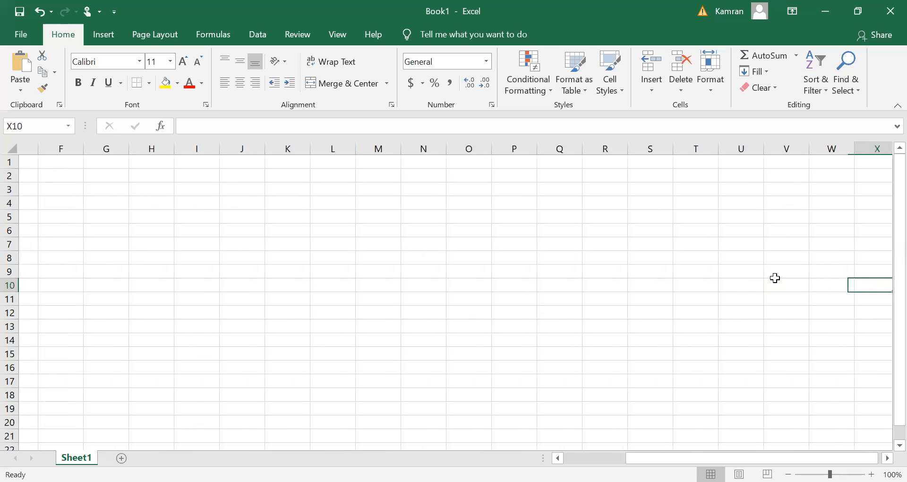
key(Right)
key(Right)
key(Right)
key(Right)
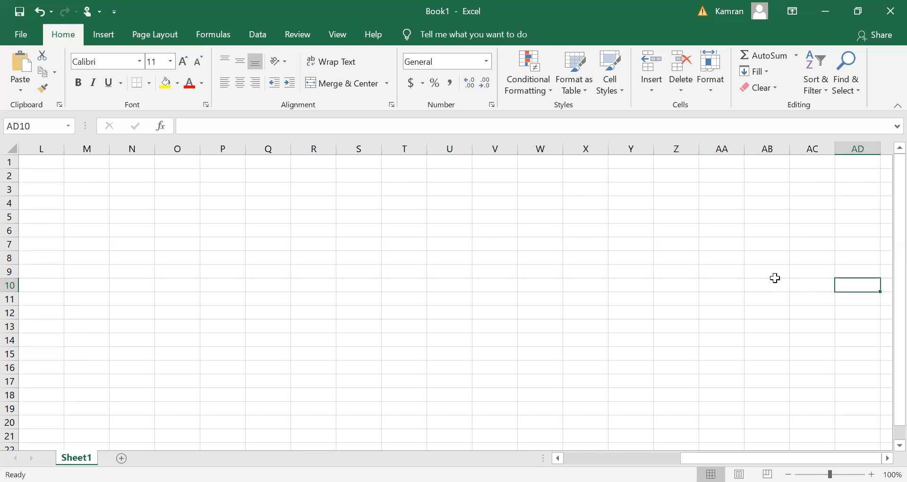
key(Left)
key(Left)
key(Left)
key(Left)
key(Left)
key(Left)
key(Left)
key(Left)
key(Left)
key(Left)
key(Left)
key(Left)
key(Left)
key(Left)
key(Left)
key(Left)
key(Left)
key(Left)
key(Left)
key(Left)
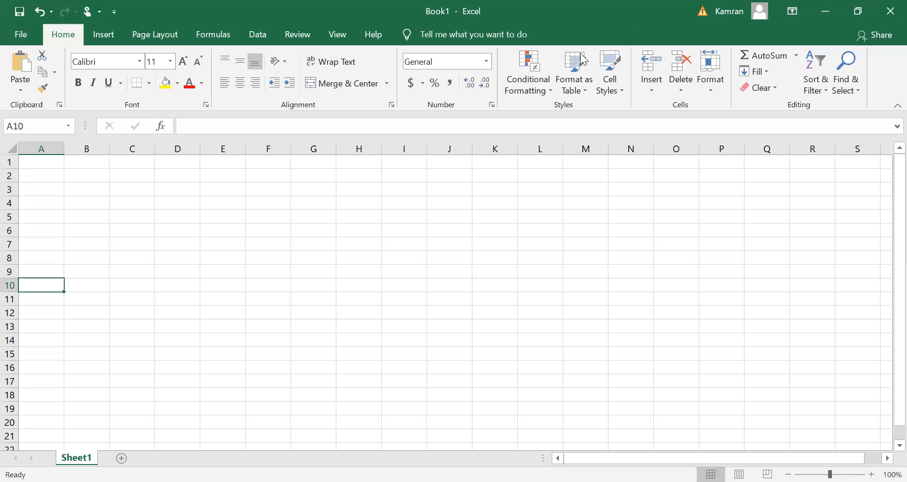
click(34, 164)
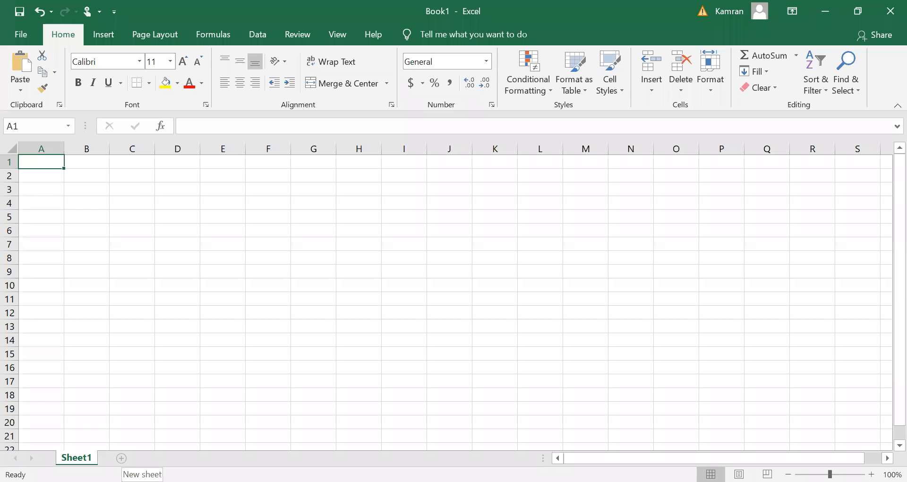
Add a second worksheet to the workbook and return to Sheet1.
click(122, 458)
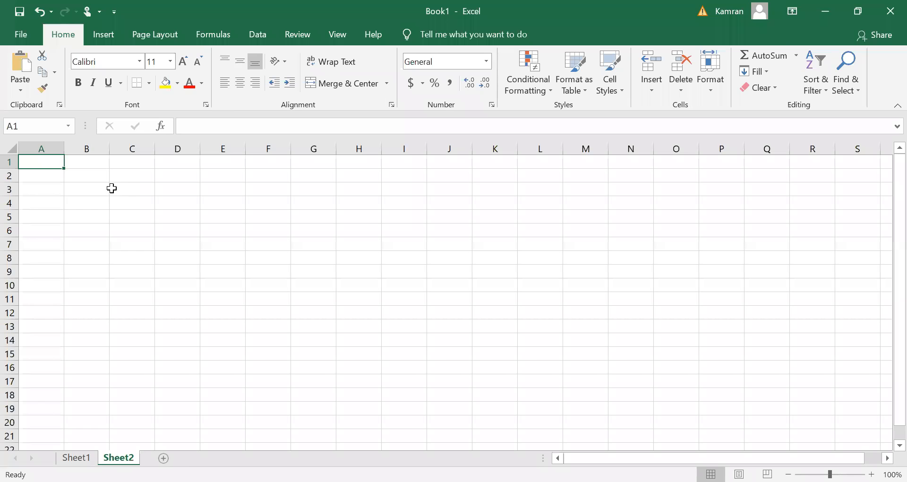
click(76, 458)
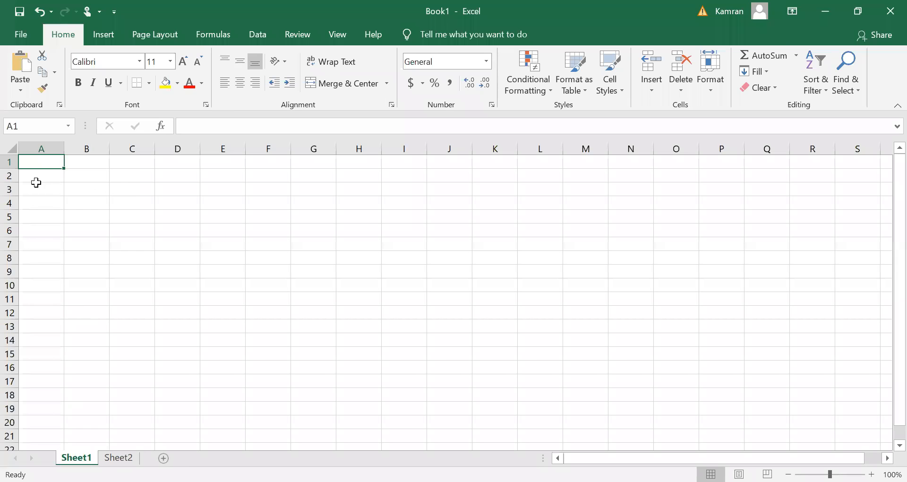
Enter a test letter t in cell A1 of Sheet1, compare with Sheet2, and clear the entry.
text(t)
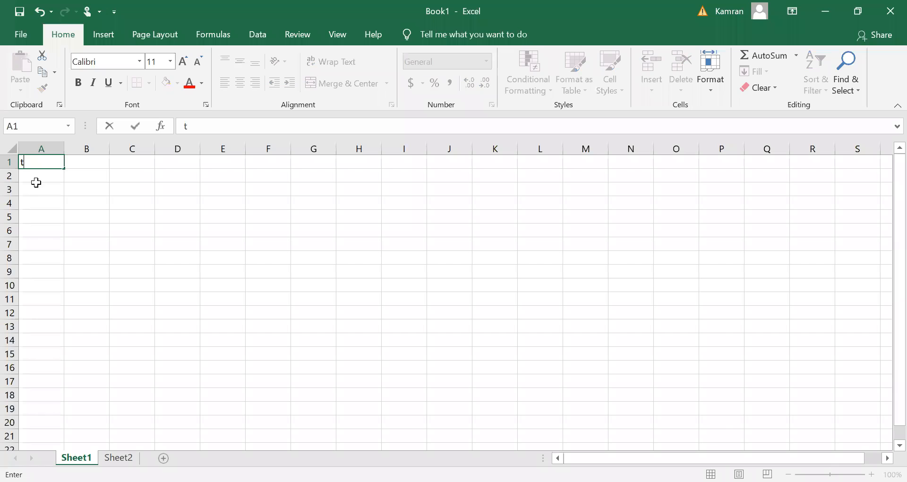
click(127, 457)
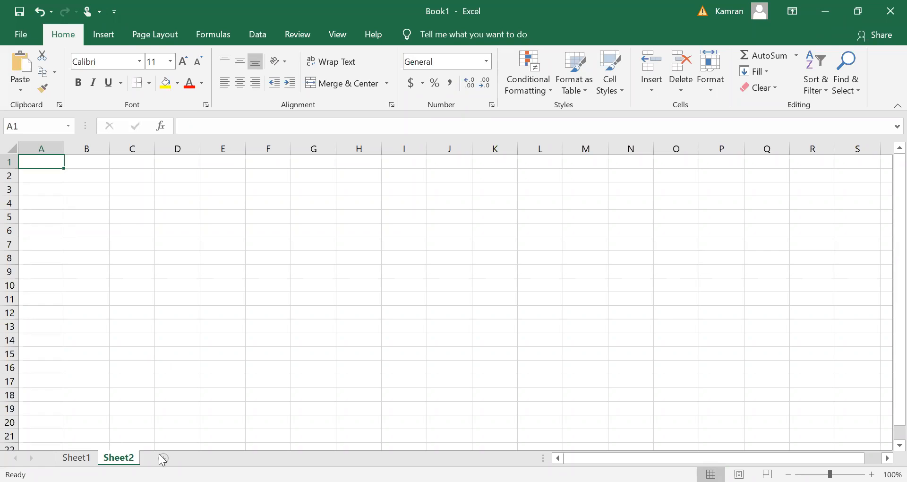
click(76, 457)
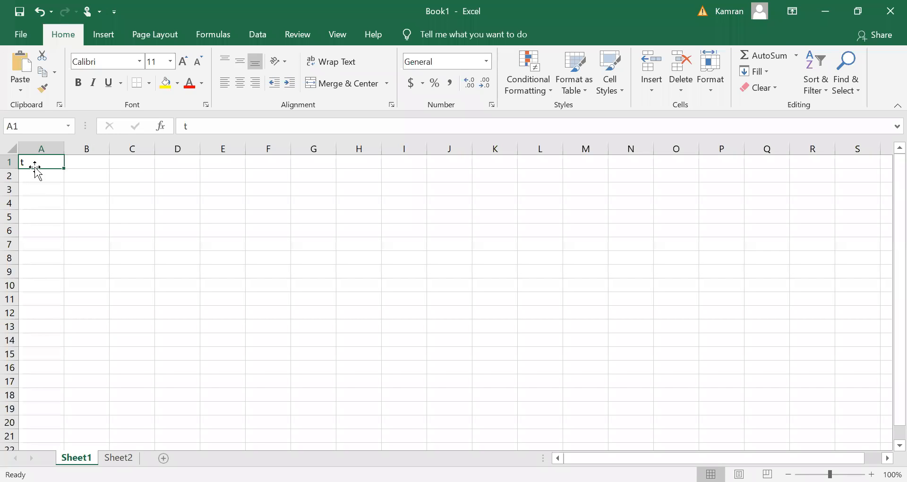
double_click(56, 158)
key(BackSpace)
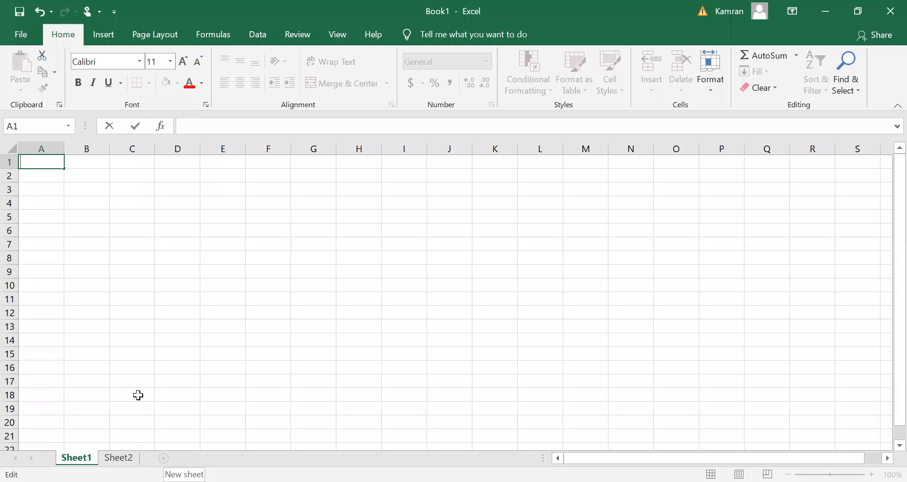
Add a third worksheet after Sheet2.
click(118, 457)
click(164, 458)
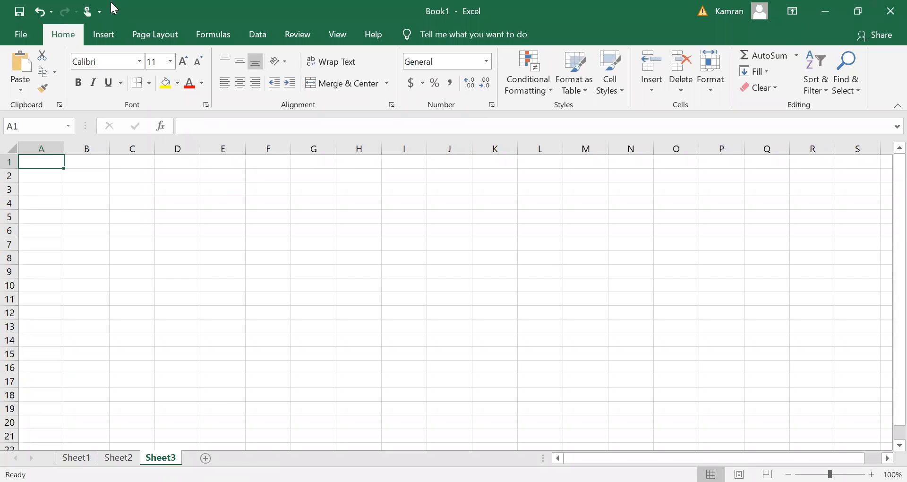
click(79, 85)
click(140, 64)
click(96, 177)
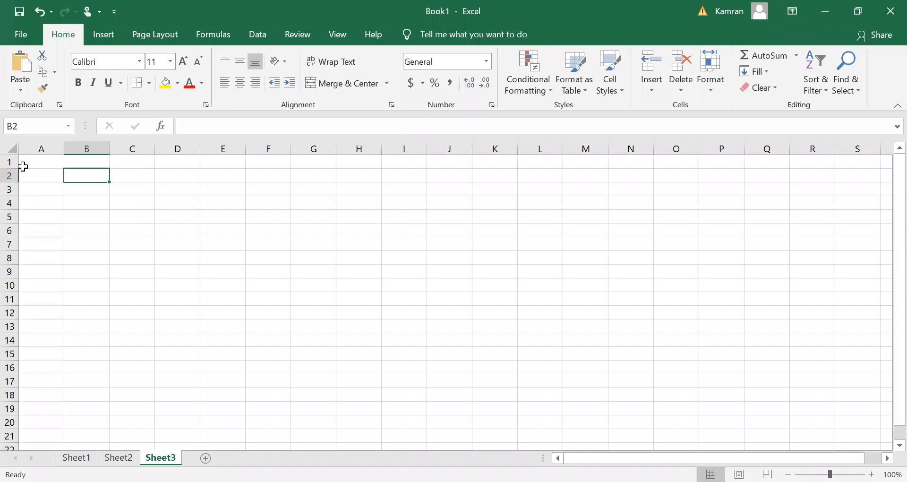
Try a much taller row 1 and a wider column A on Sheet3, and undo both size changes.
click(10, 161)
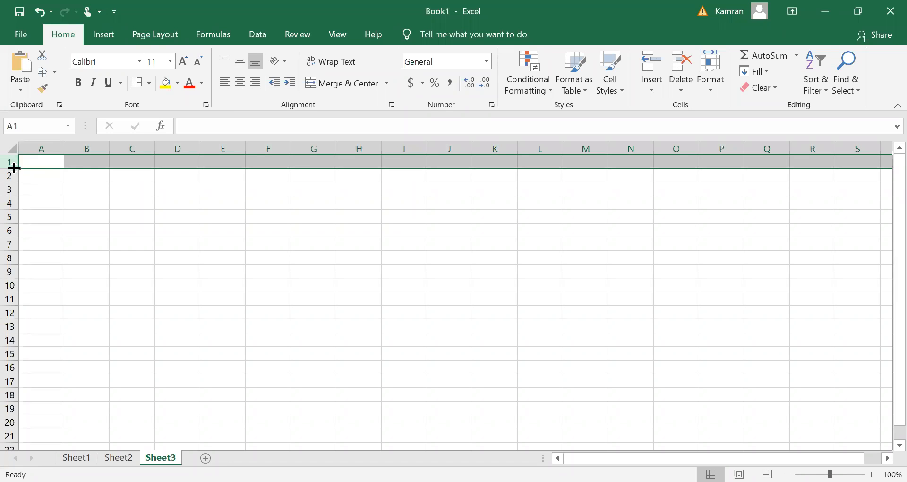
drag(13, 167, 10, 228)
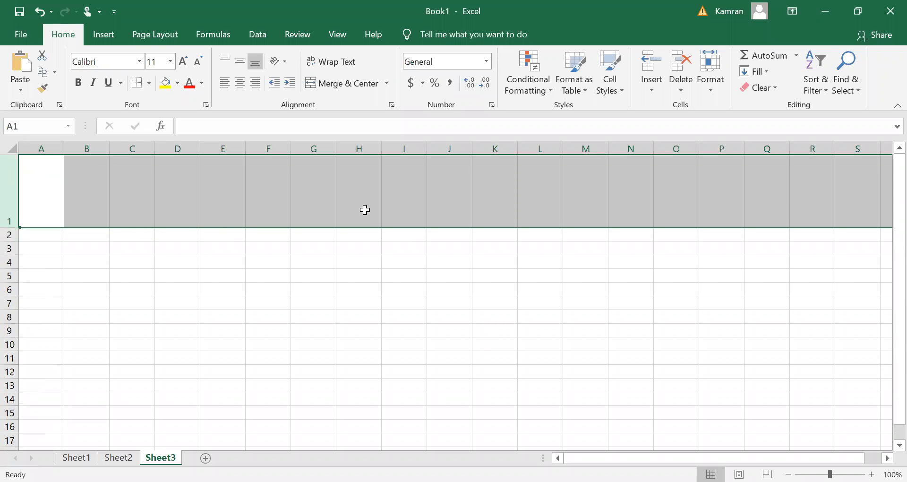
click(39, 192)
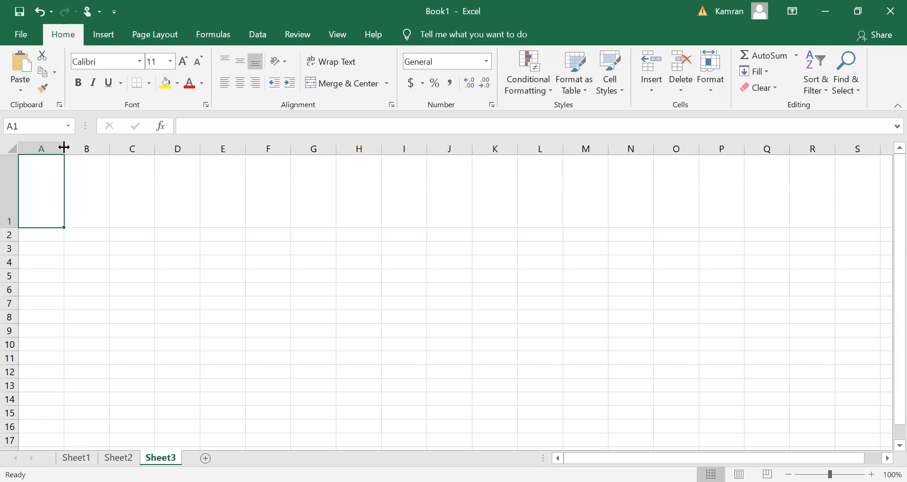
drag(64, 147, 116, 147)
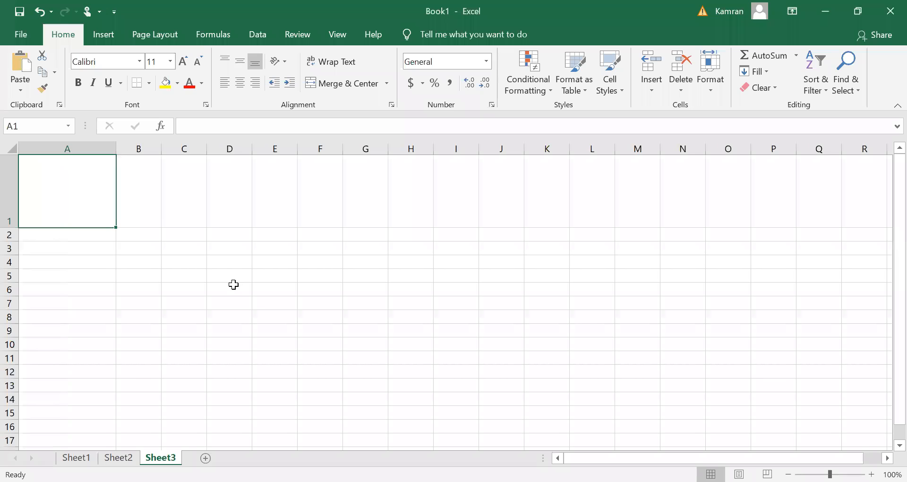
key(ctrl+z)
key(ctrl+z)
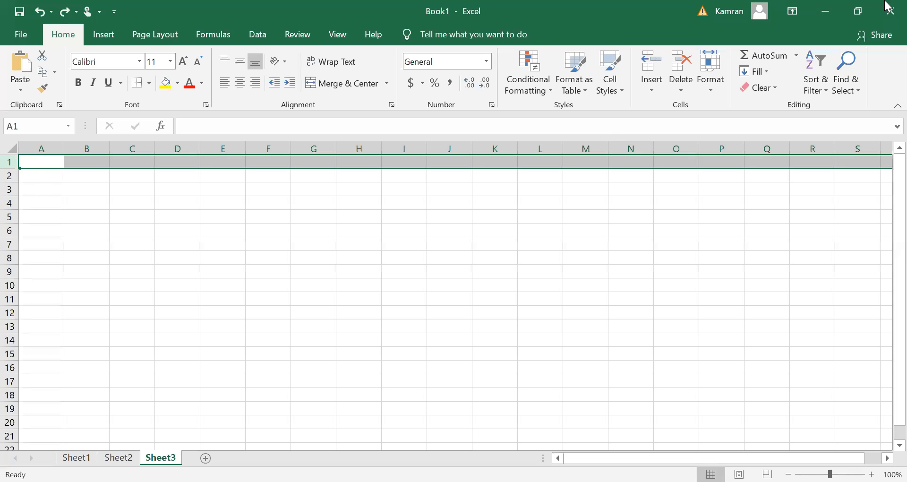
Enter the heading Items in cell A1 of Sheet3 and make row 1 slightly taller.
click(41, 161)
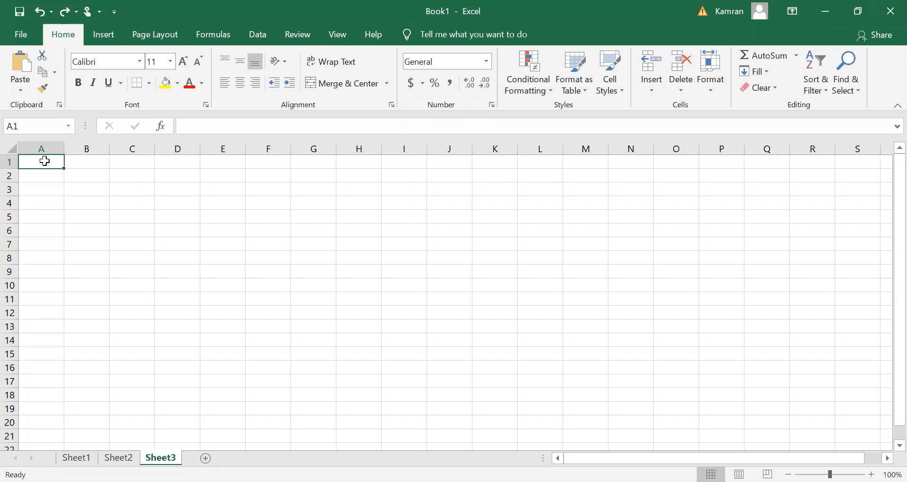
text(I)
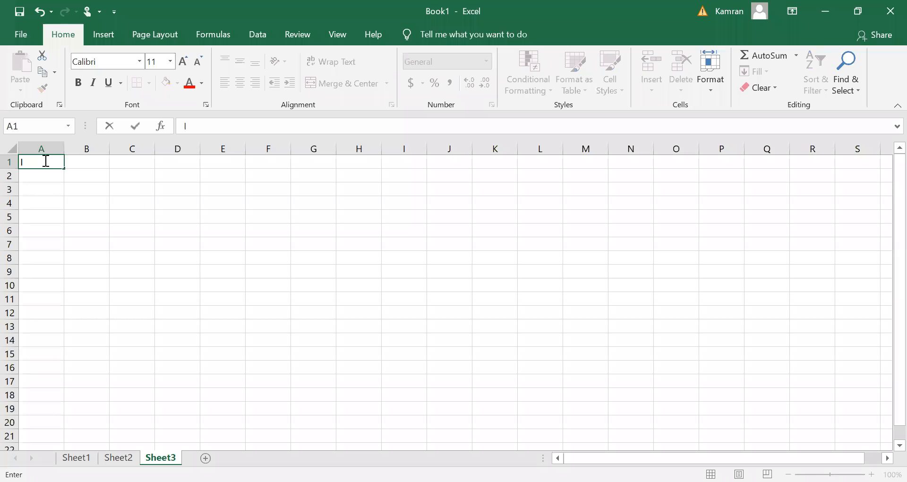
text(tems)
click(9, 163)
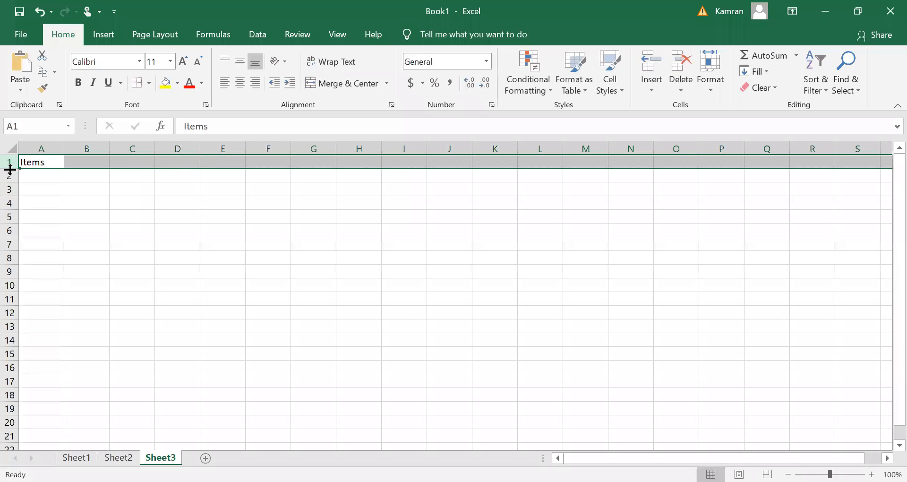
drag(10, 170, 10, 176)
Enter the headings Price, Quantity and Total in cells B1 to D1.
click(87, 166)
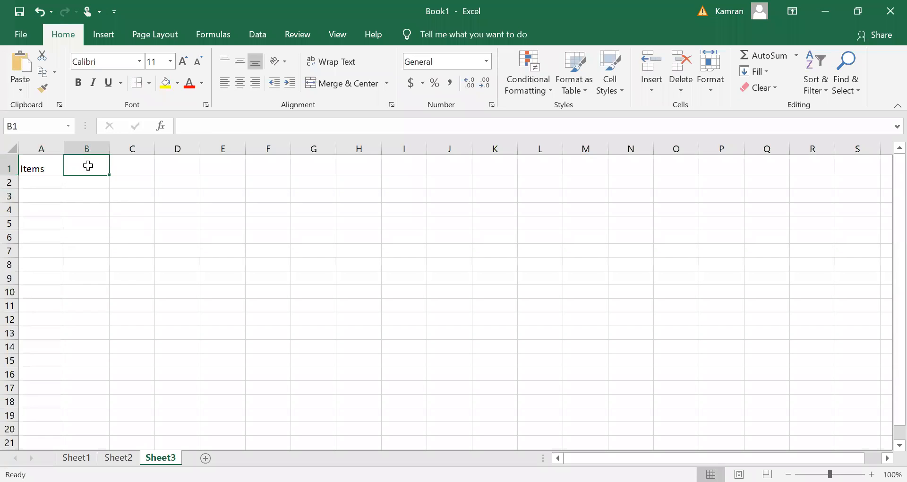
double_click(89, 165)
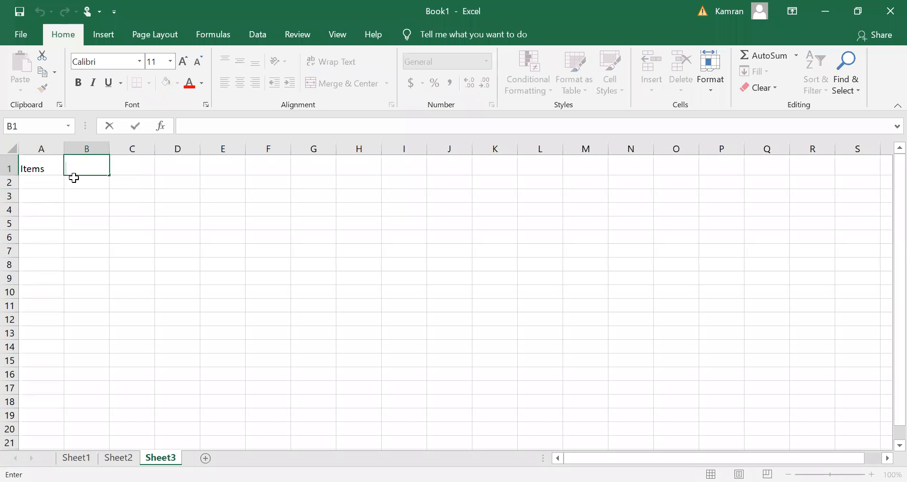
text(Price)
key(Tab)
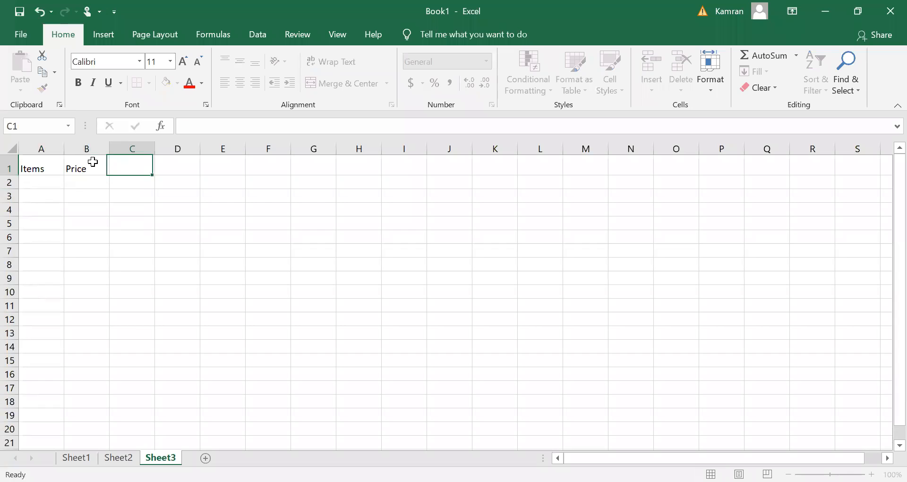
text(Quantity)
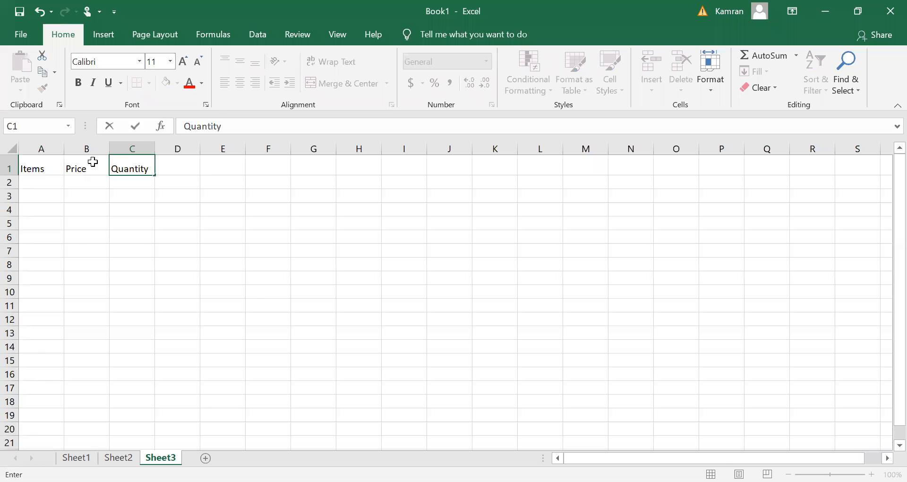
key(Tab)
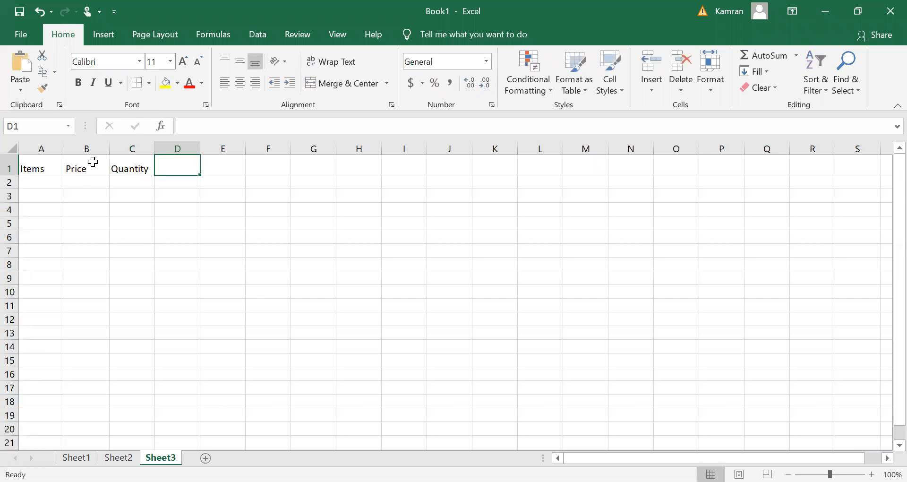
text(To)
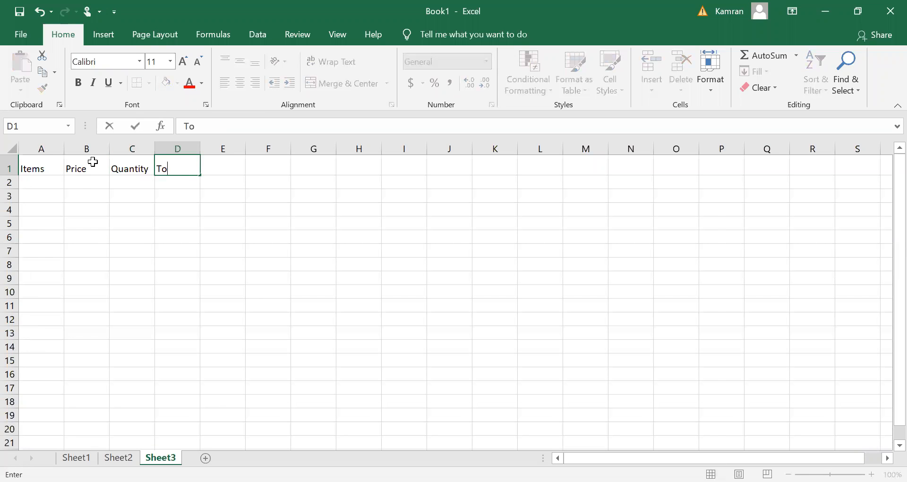
text(tal)
Enter Bread in A2 and Cup Cakes in A3, and widen column A so the item names fit.
click(57, 184)
double_click(57, 184)
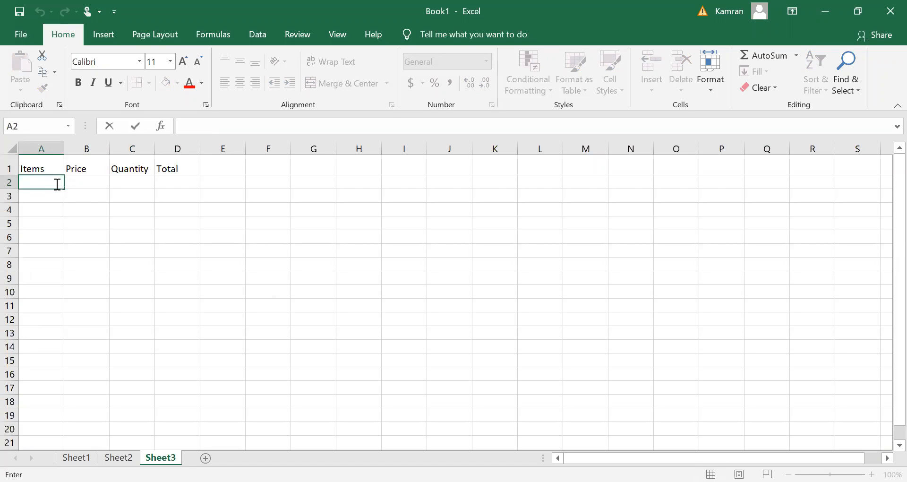
text(Bread)
key(Return)
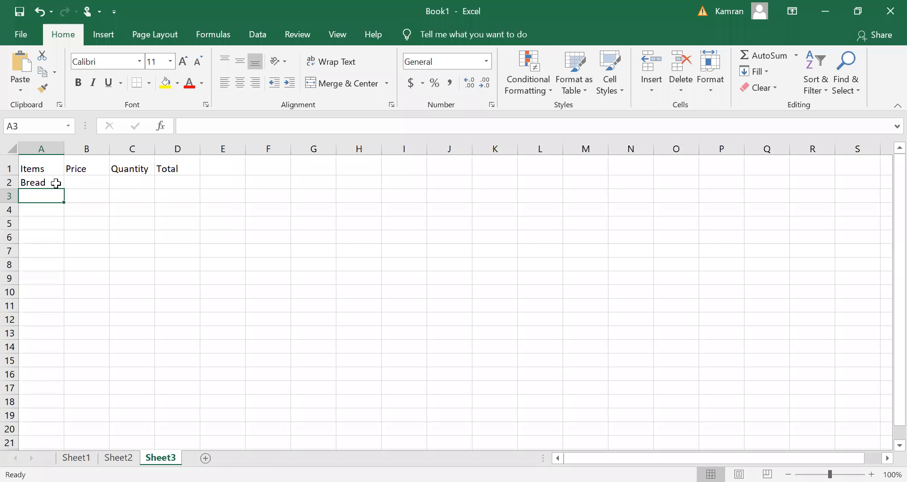
text(Cup)
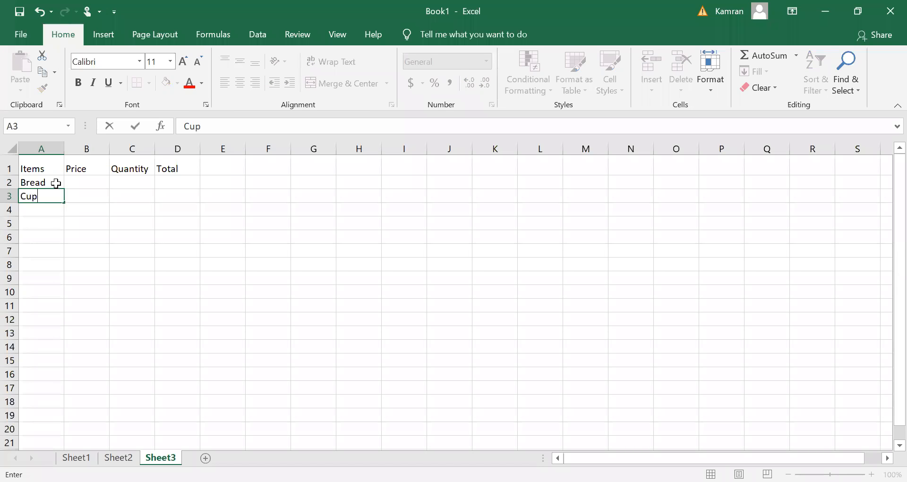
text( Cakes)
click(75, 148)
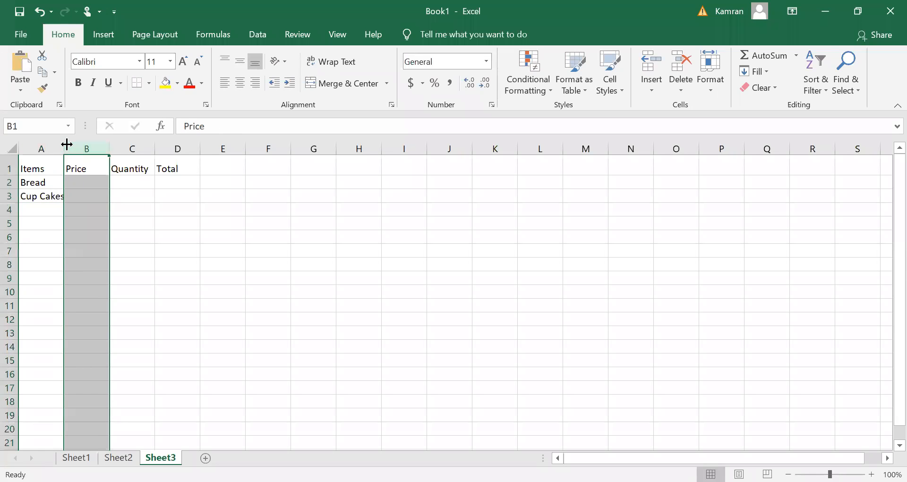
drag(62, 147, 113, 149)
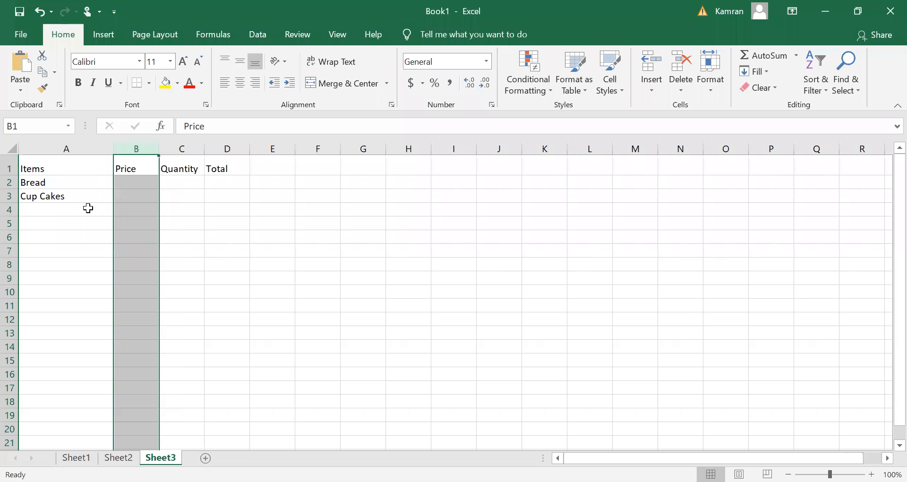
Enter the items Coke in A4, Patties in A5 and Pizza in A6.
click(87, 208)
text(Coke)
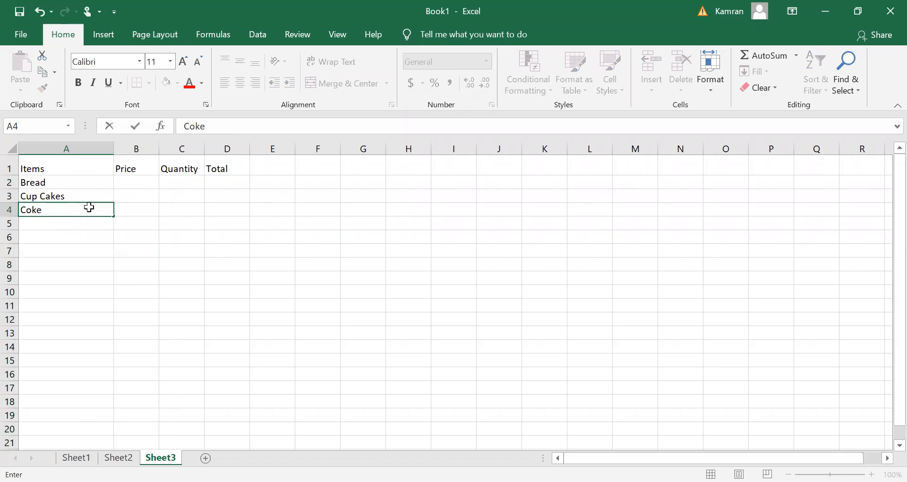
key(Return)
text(Patt)
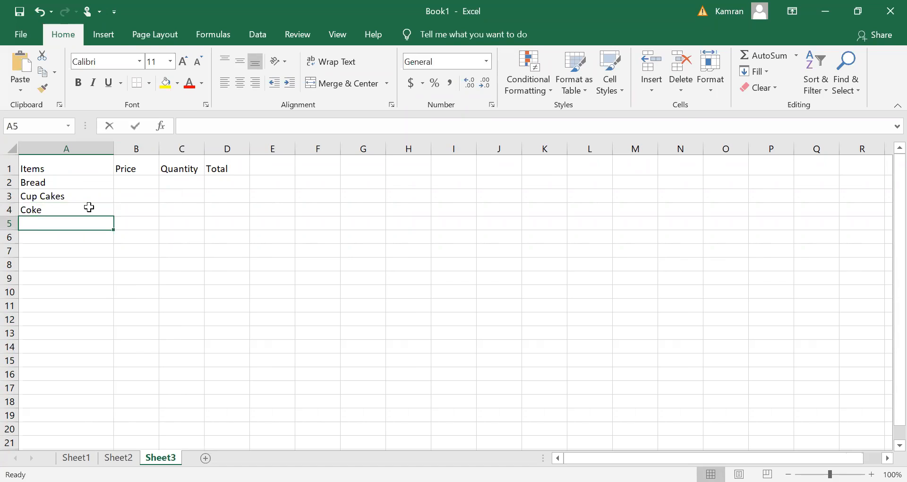
text(ies)
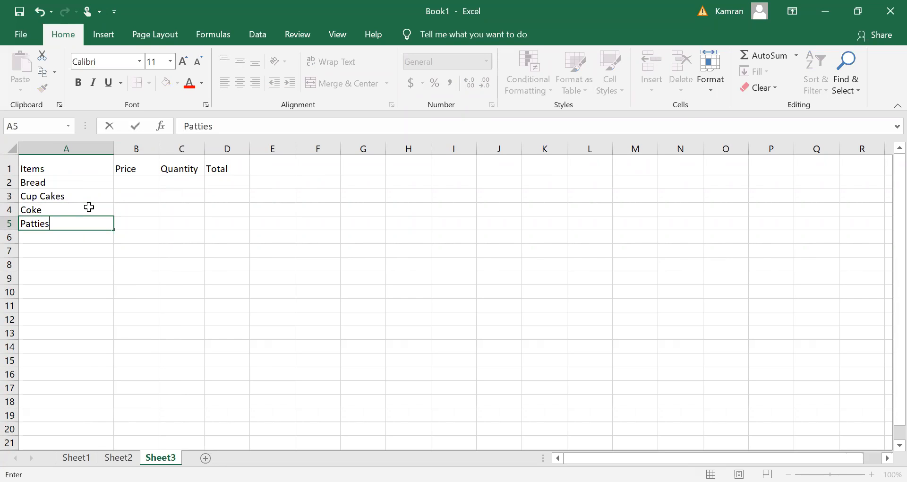
key(Return)
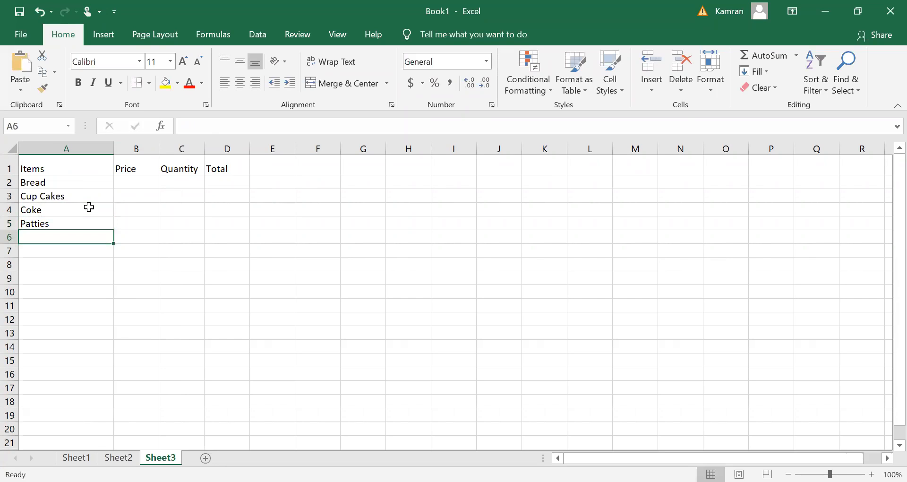
text(Pizza)
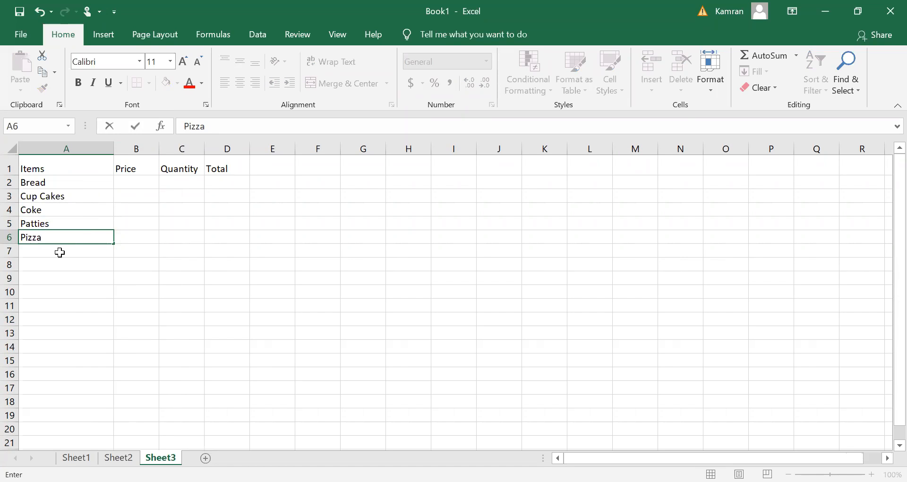
Enter the items Chocolate in A7 and Ice Cream in A8.
click(56, 255)
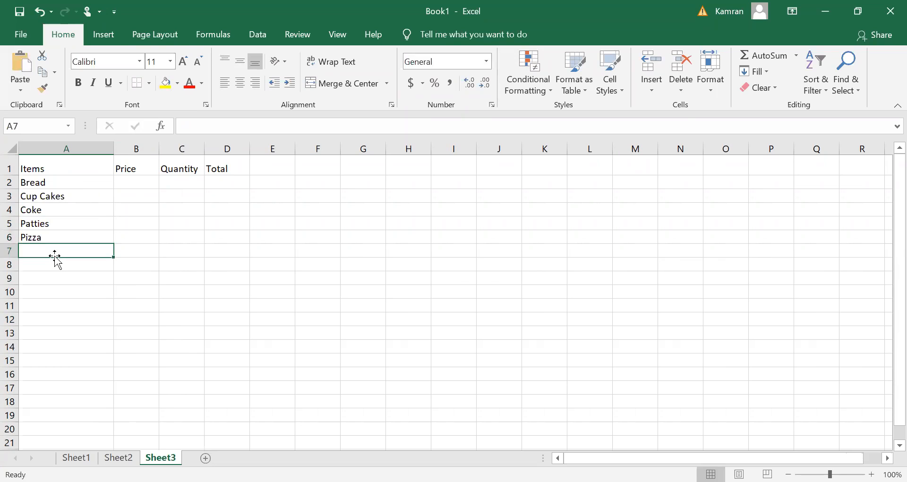
text(Ca)
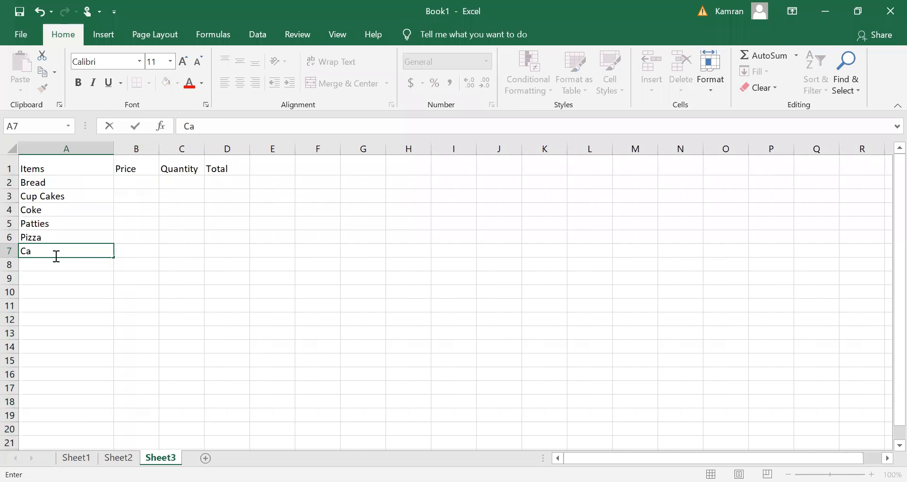
key(BackSpace)
key(BackSpace)
text(Chocolates)
key(BackSpace)
key(Return)
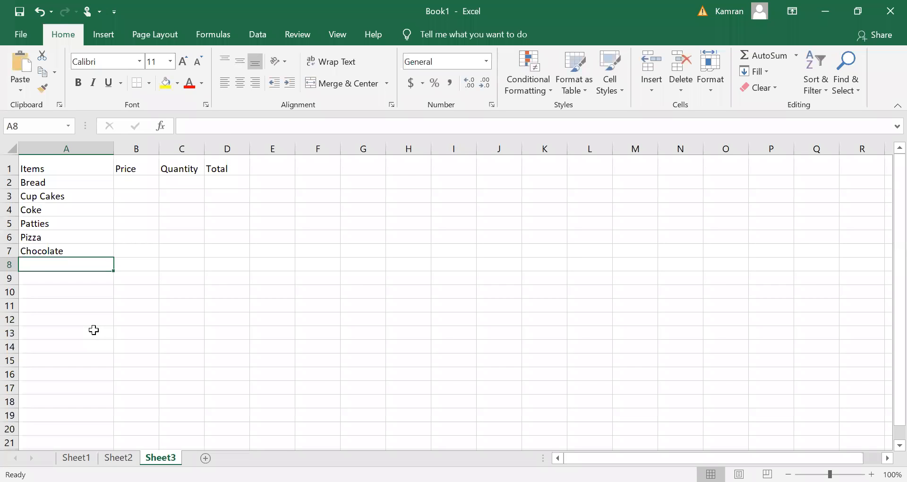
text(Ice)
text(Cream)
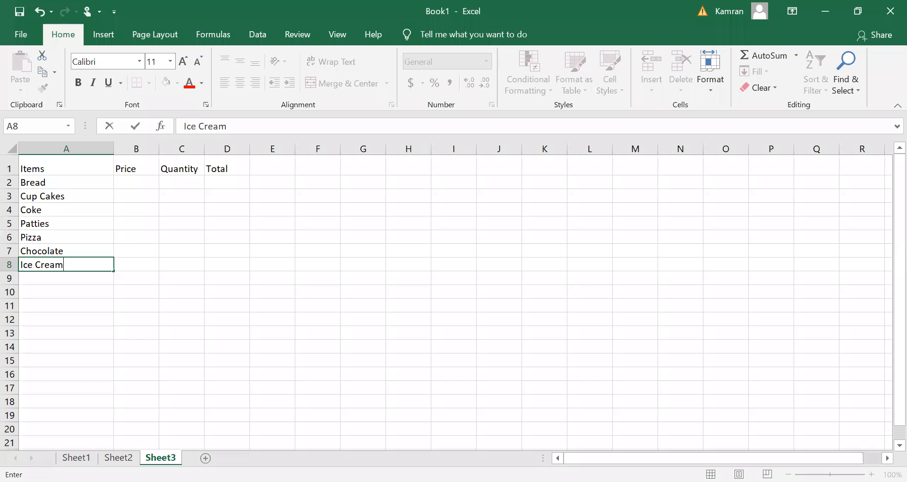
key(Return)
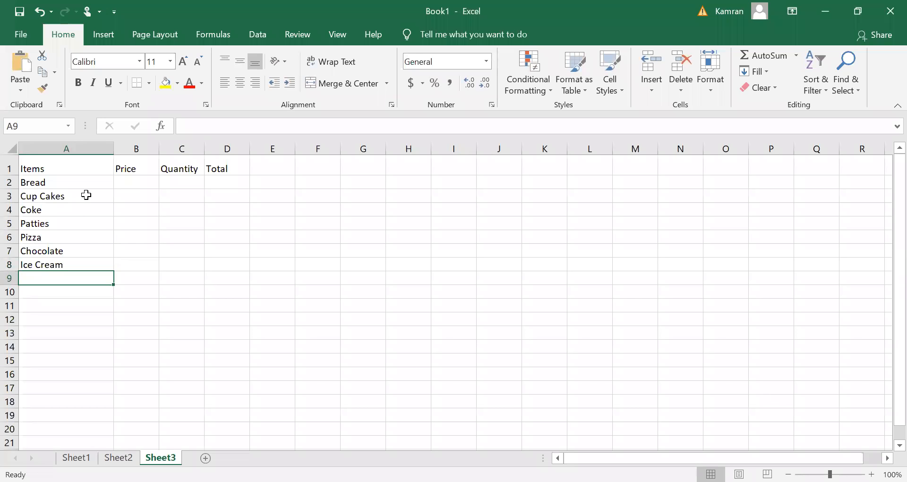
Enter the prices 90 for Bread in B2 and 50 for Cup Cakes in B3.
click(137, 183)
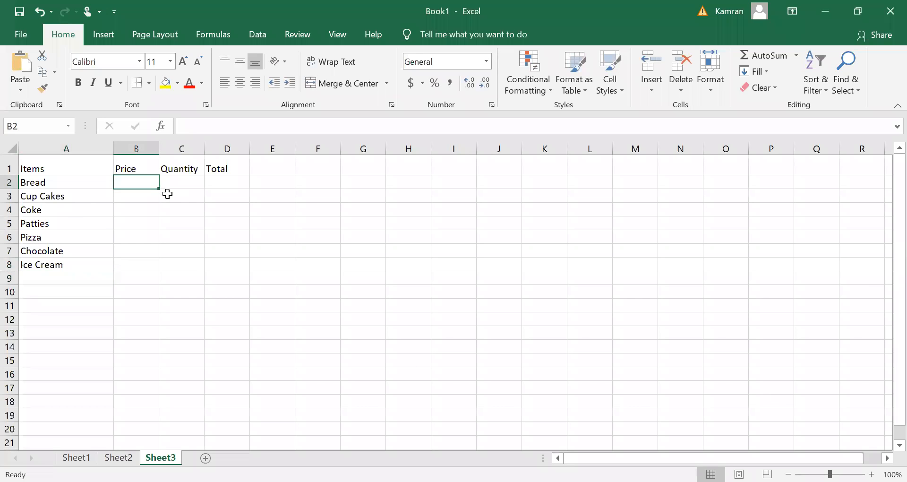
text(1)
key(BackSpace)
text(90)
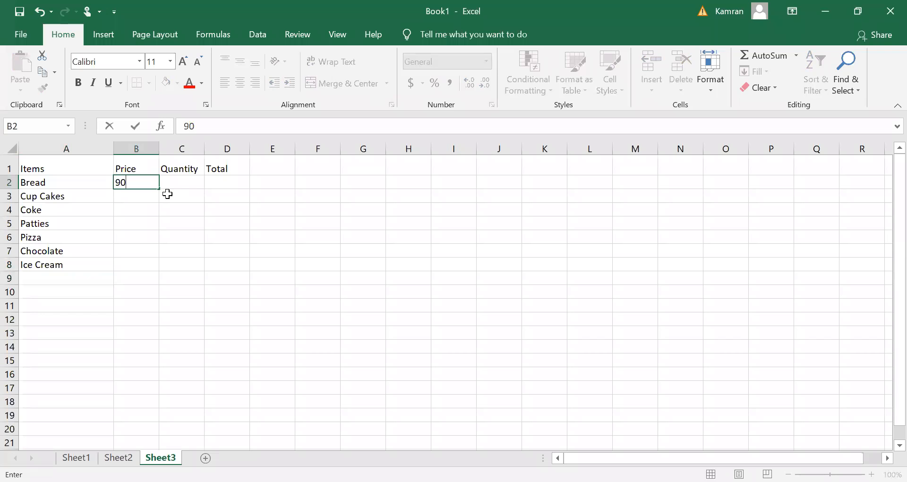
key(Return)
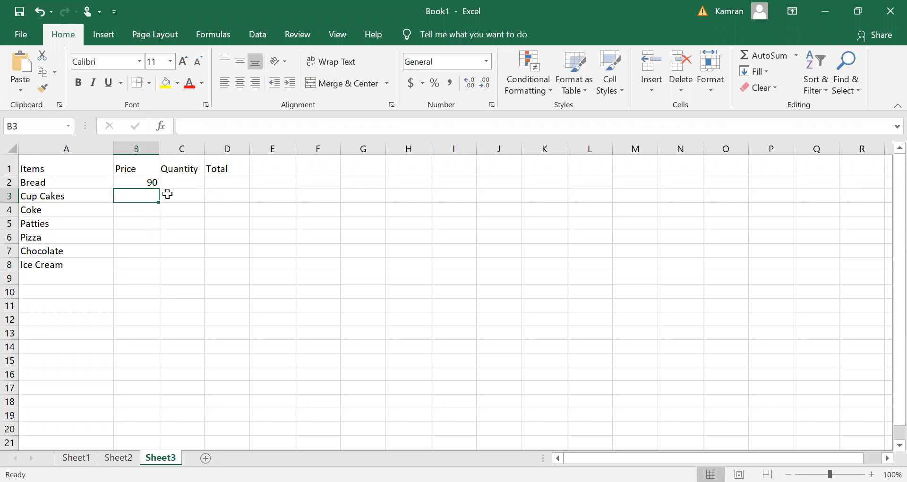
click(147, 209)
click(148, 194)
text(50)
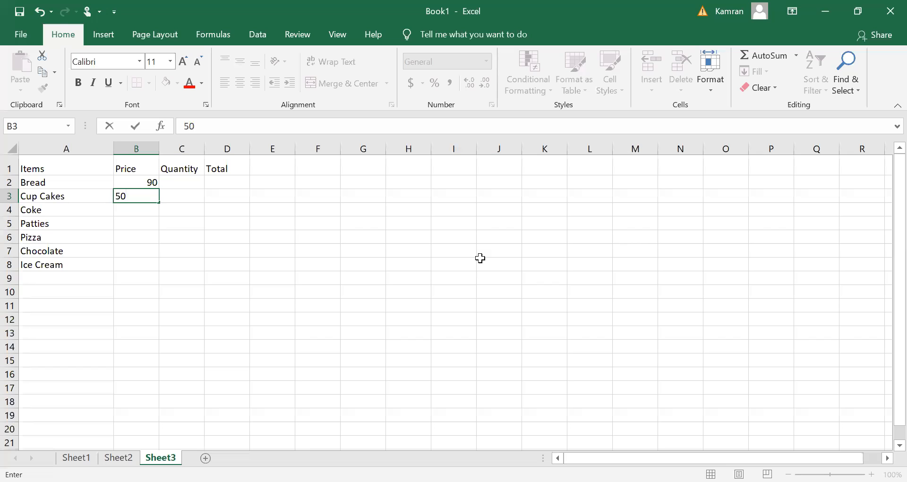
key(Return)
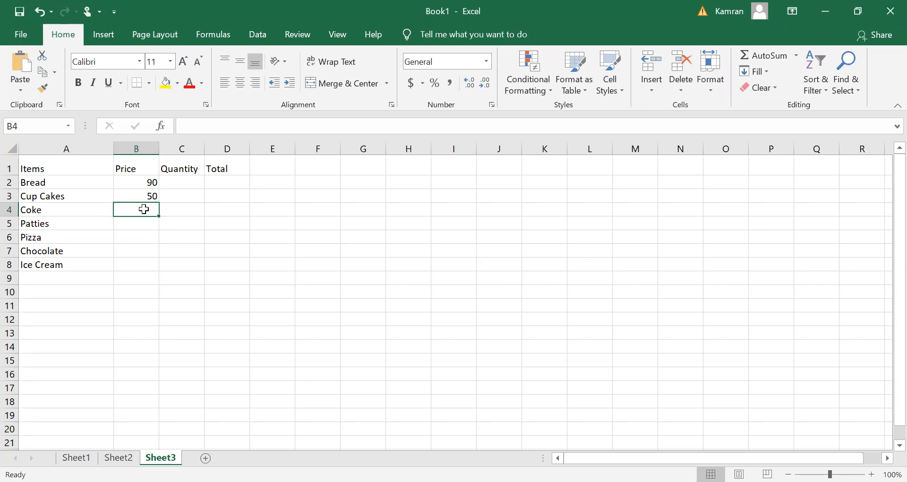
Enter the prices 130 for Coke in B4 and 50 for Patties in B5.
text(1)
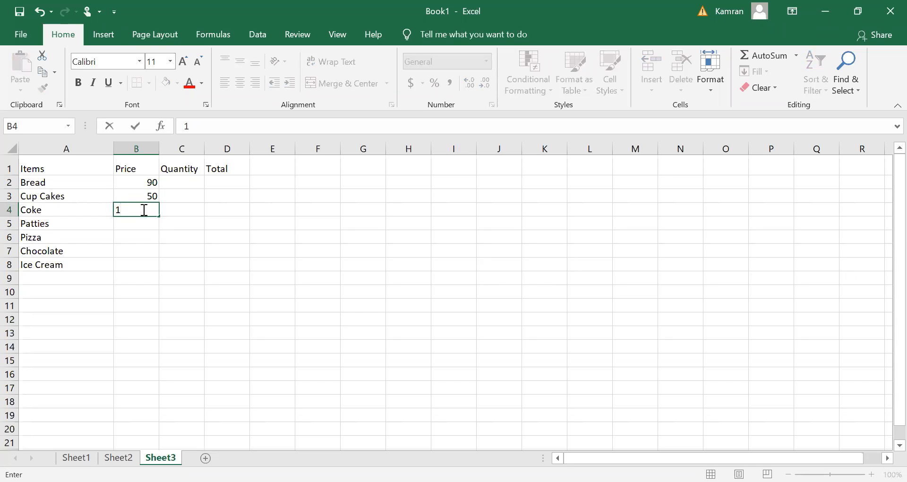
text(30)
click(144, 226)
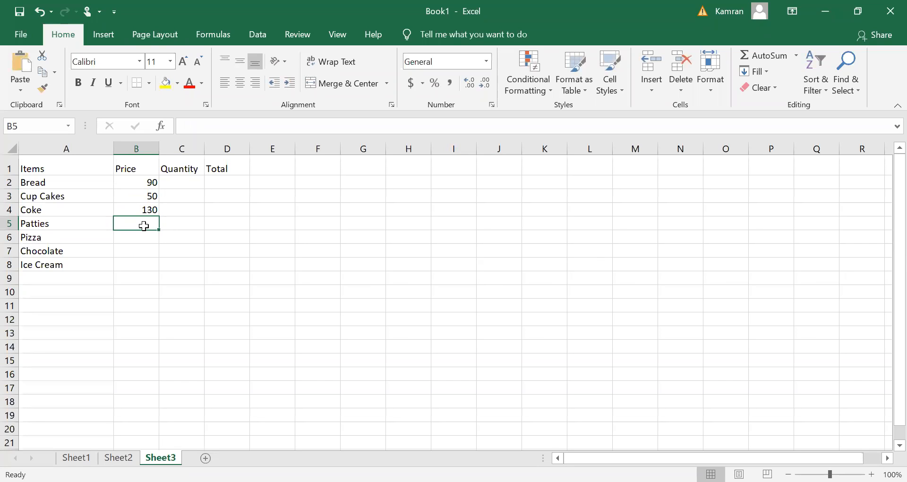
text(45)
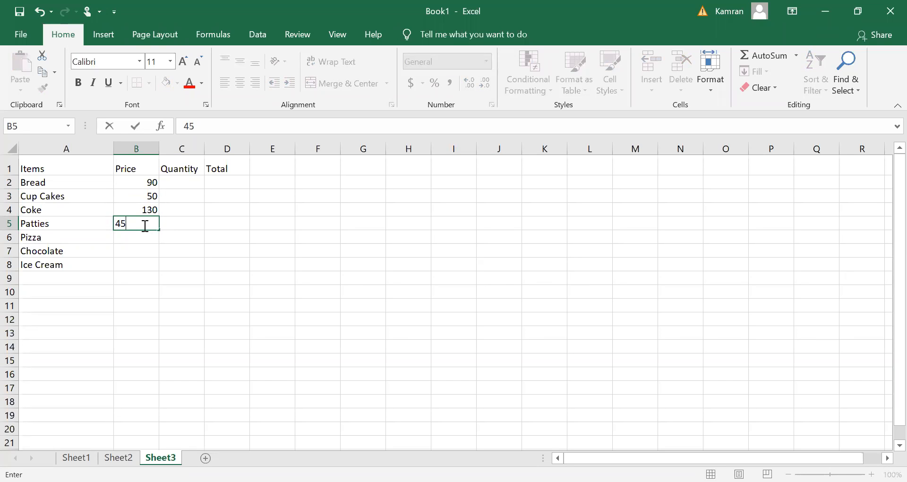
key(BackSpace)
key(BackSpace)
text(50)
key(Return)
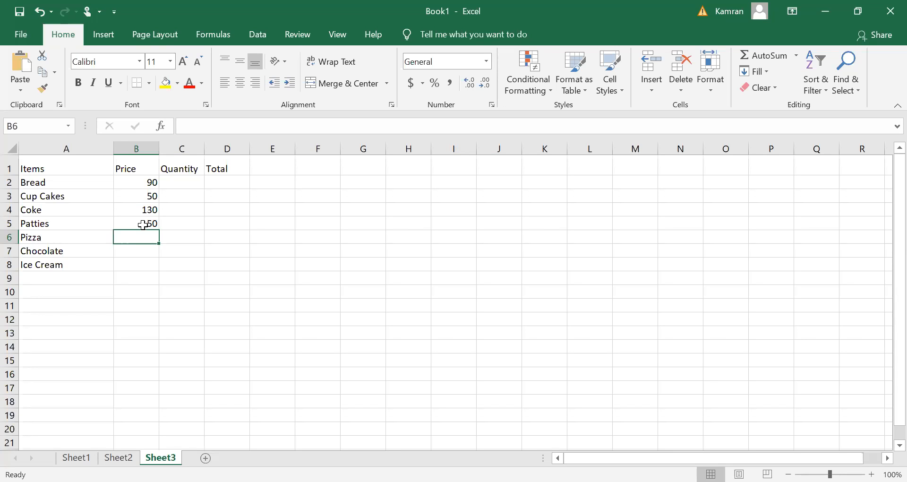
Enter the prices 310 for Pizza, 120 for Chocolate and 65 for Ice Cream in cells B6 to B8.
text(3)
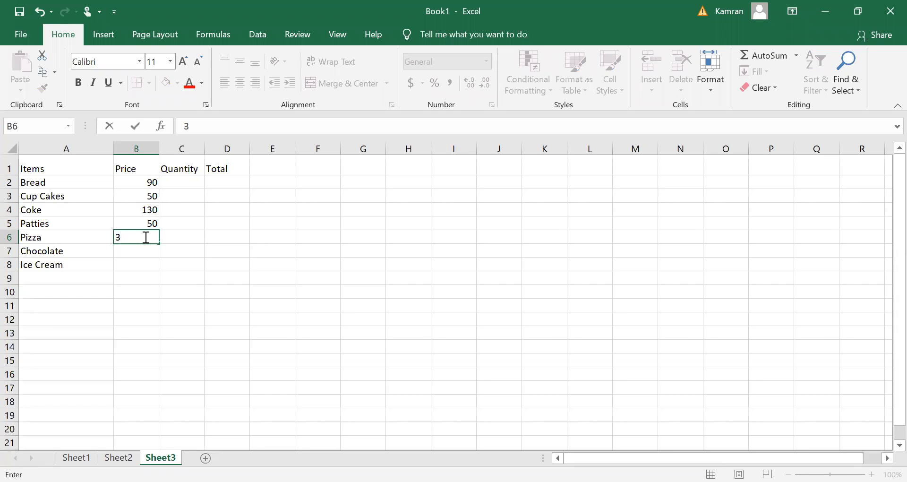
text(10)
click(141, 252)
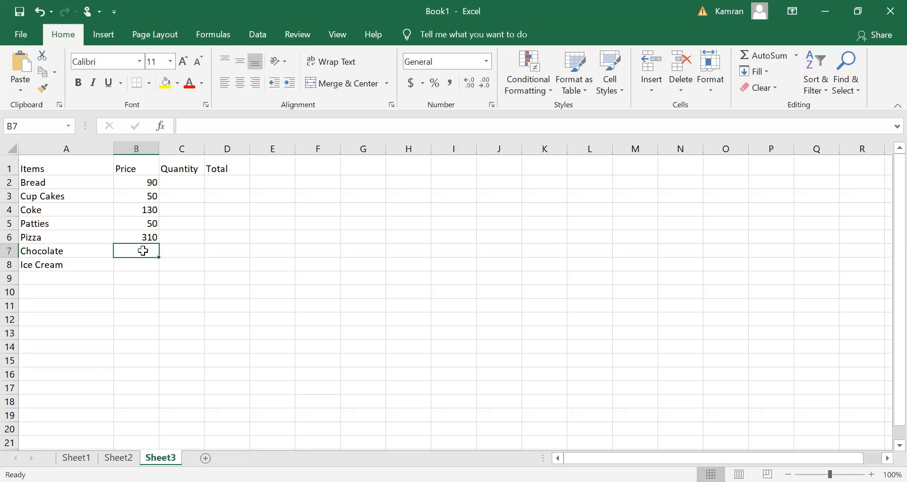
text(120)
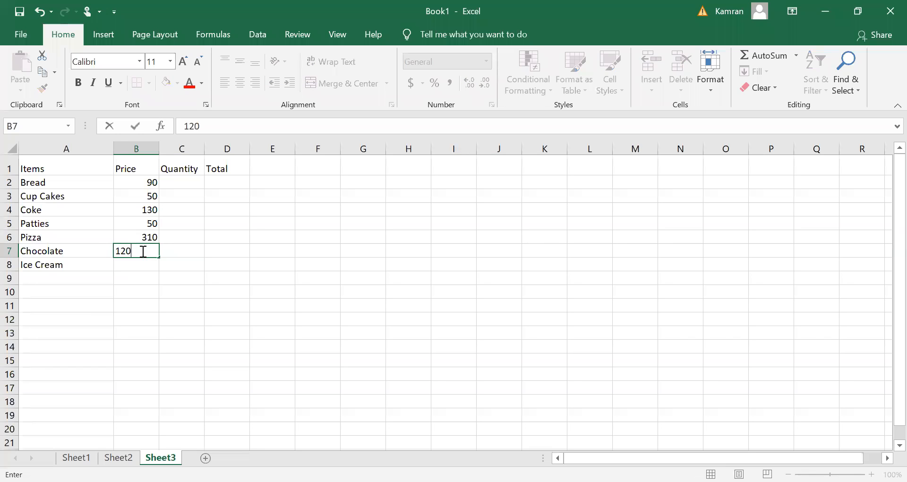
click(149, 266)
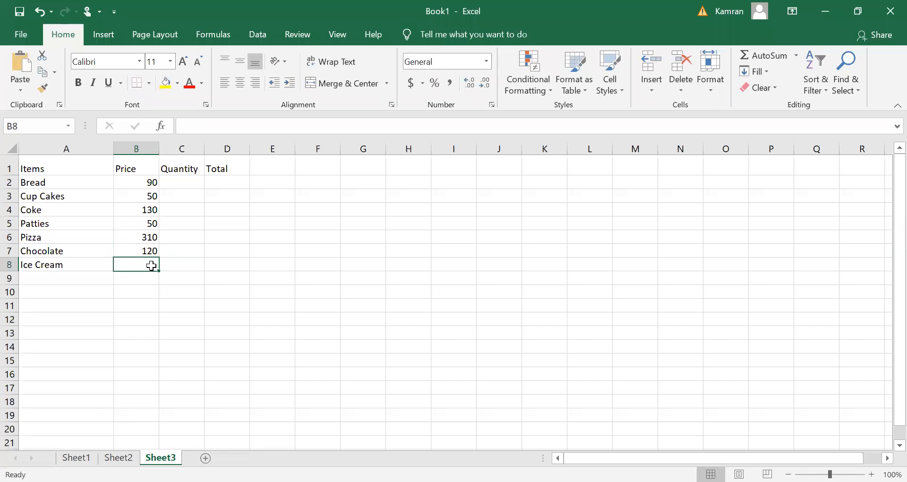
text(65)
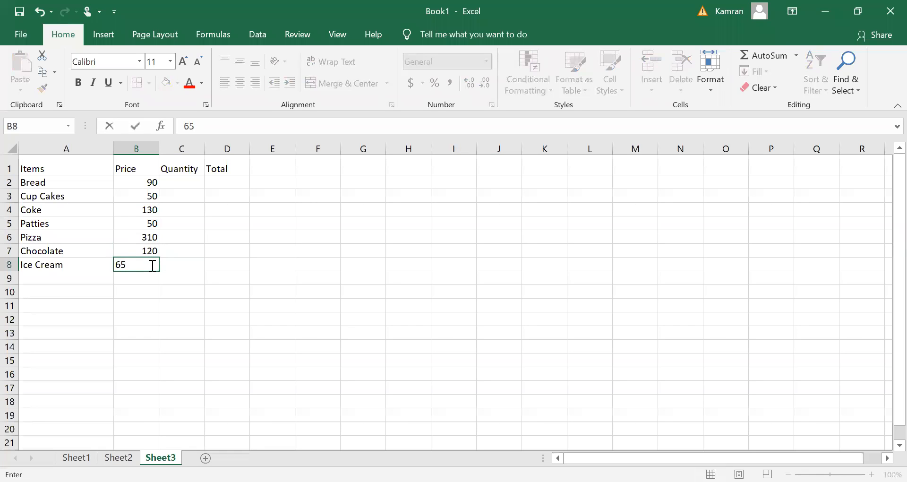
click(197, 182)
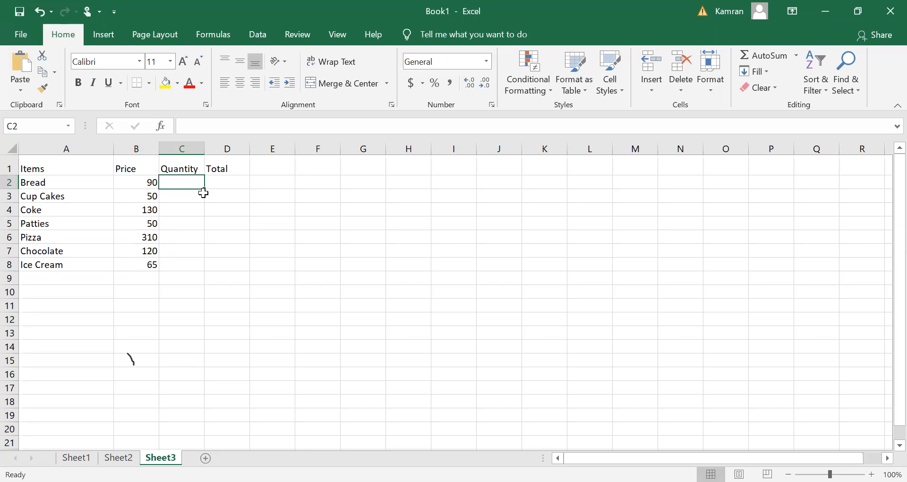
Enter the quantities 12 for Bread in C2 and 59 for Cup Cakes in C3.
click(137, 360)
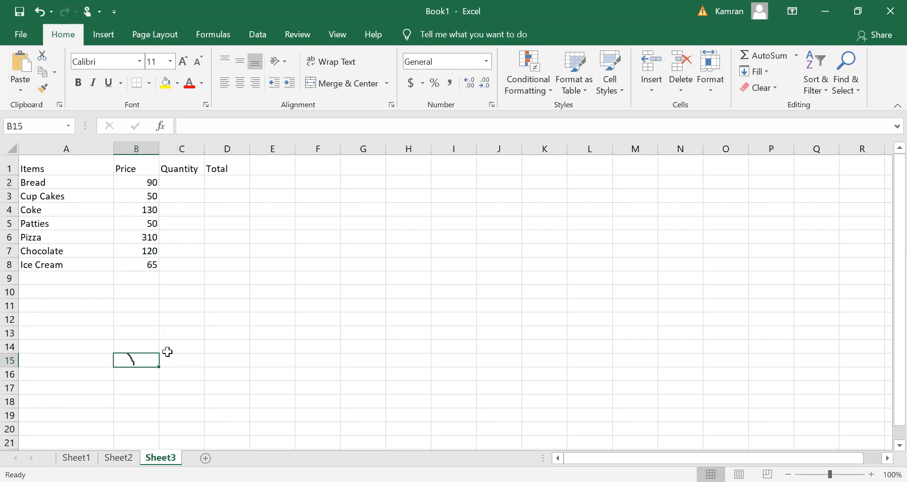
click(192, 180)
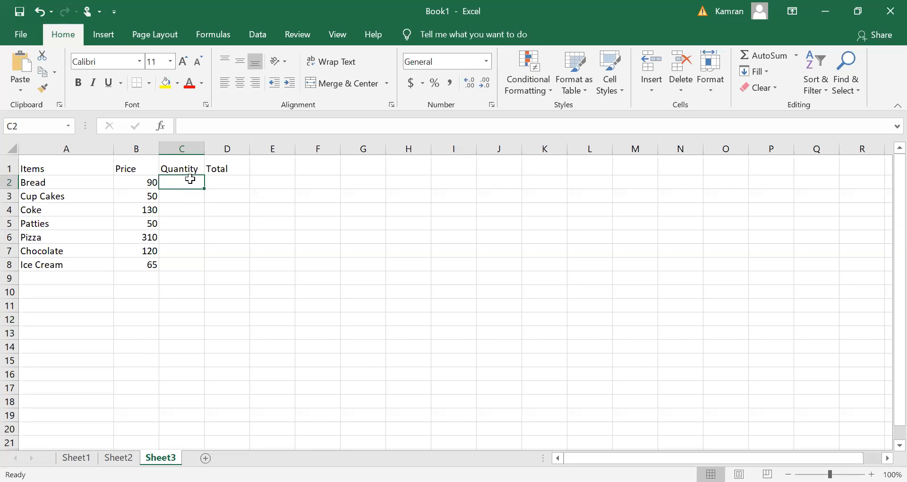
text(12)
key(Return)
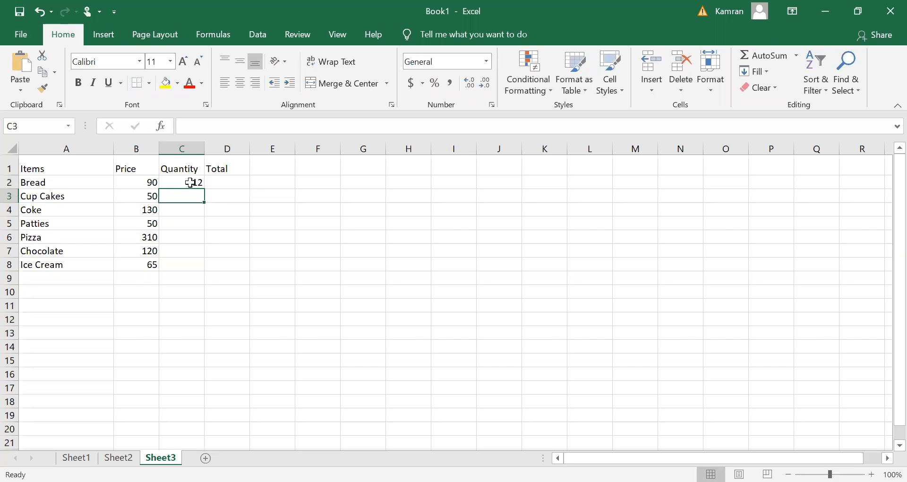
text(59)
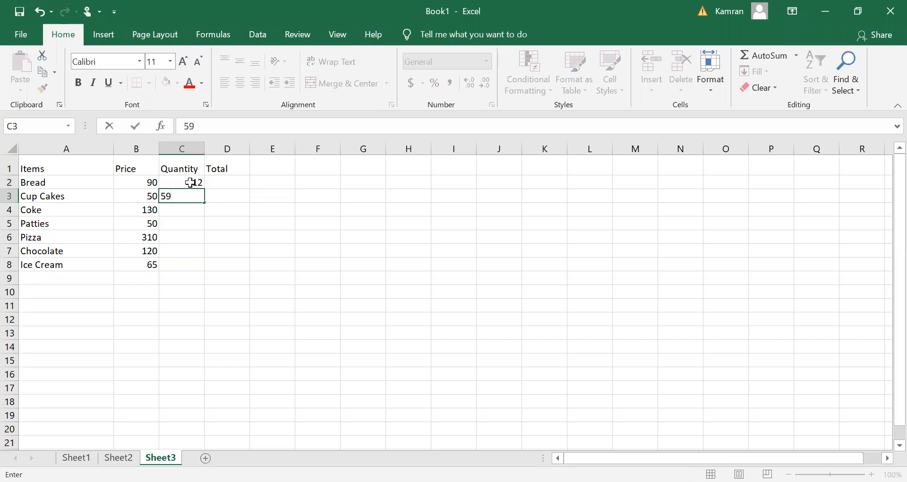
key(Return)
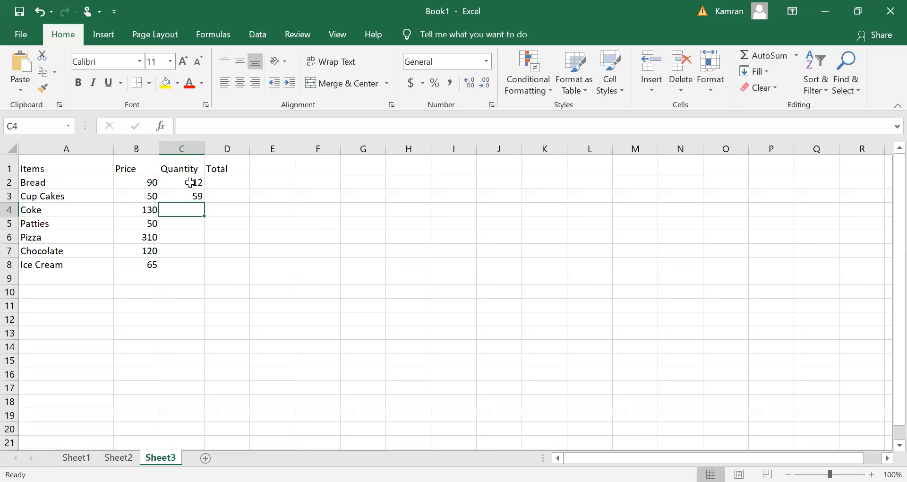
Enter the quantities 8 for Coke, 59 for Patties and 15 for Pizza in cells C4 to C6.
text(8)
key(Return)
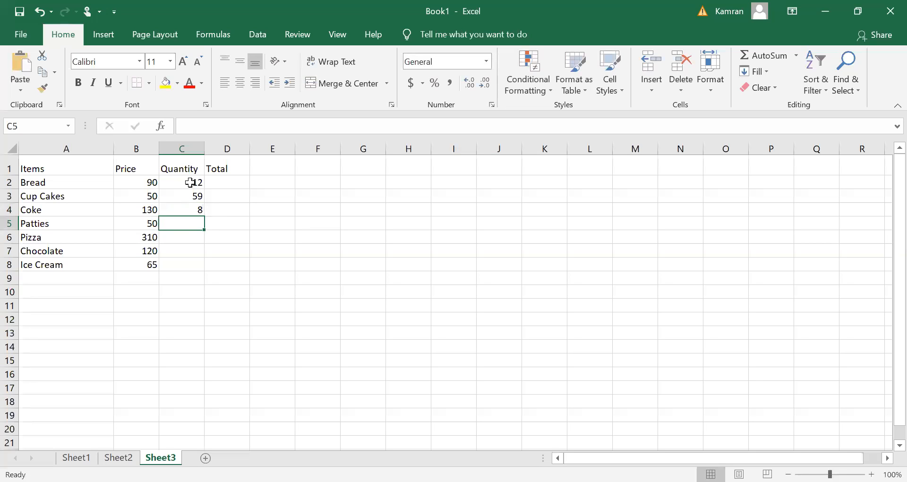
text(59)
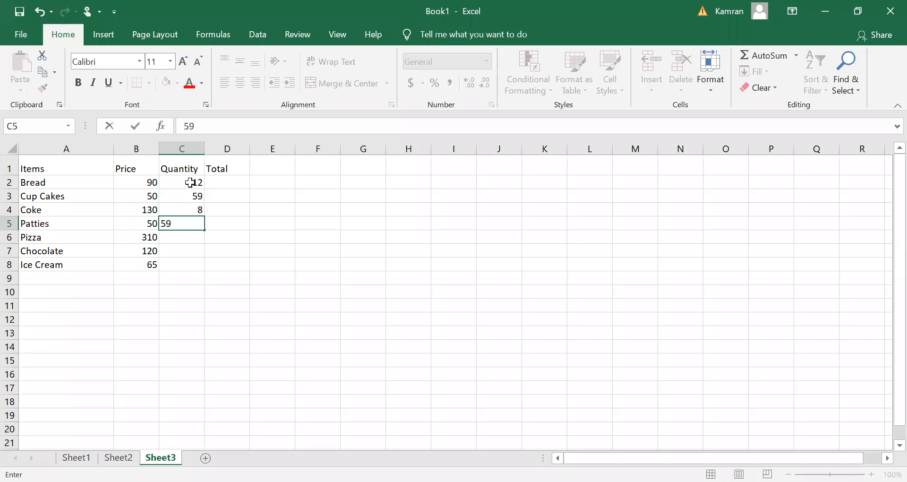
key(Return)
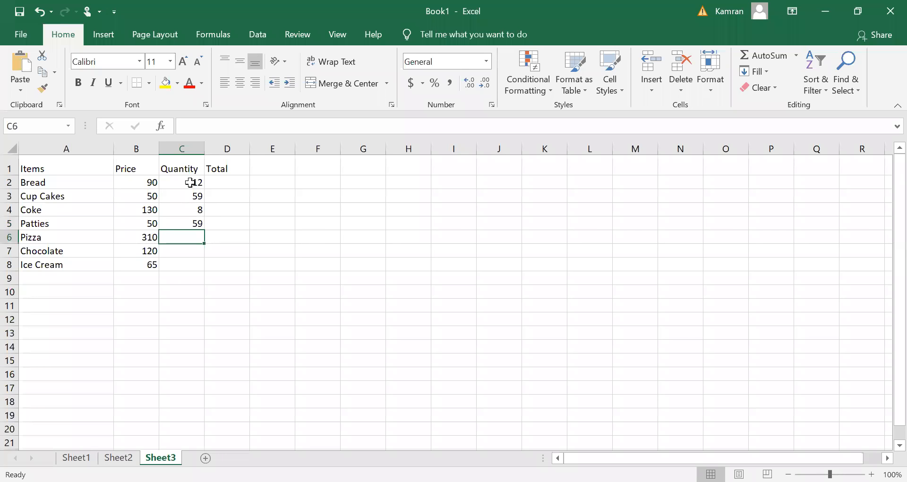
text(15)
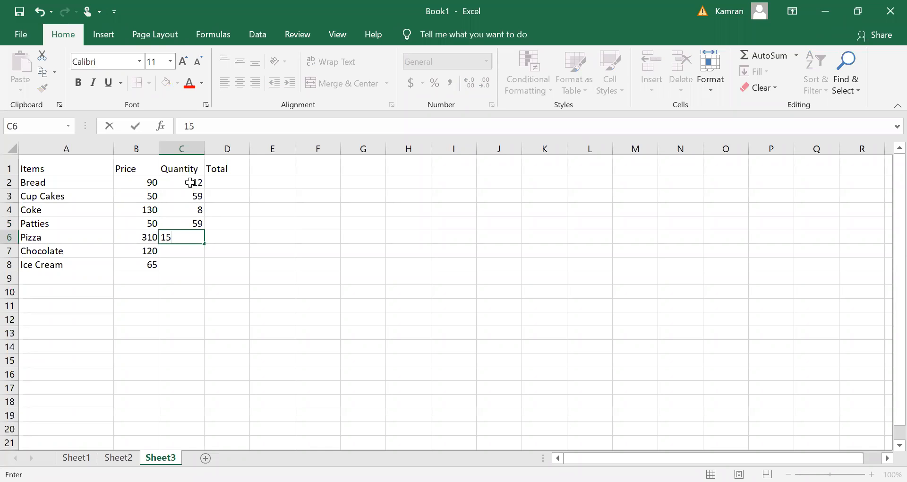
key(Return)
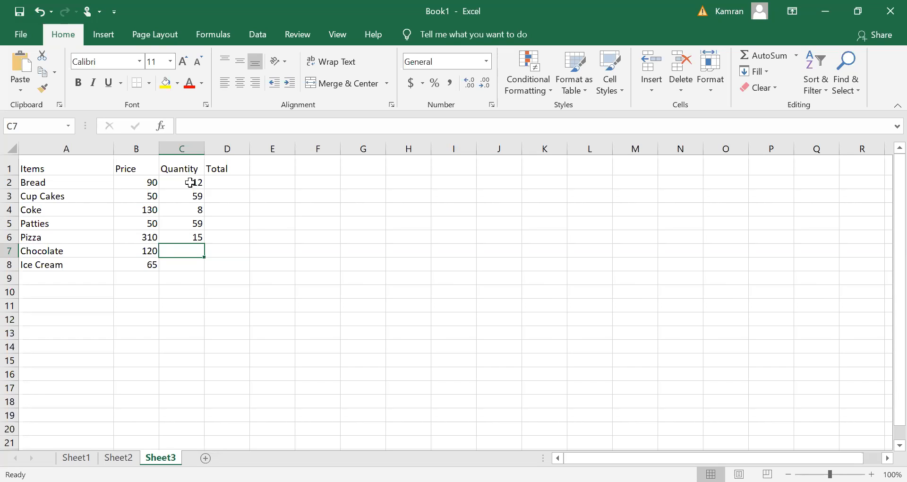
Enter the quantities 59 for Chocolate in C7 and 59 for Ice Cream in C8.
text(59)
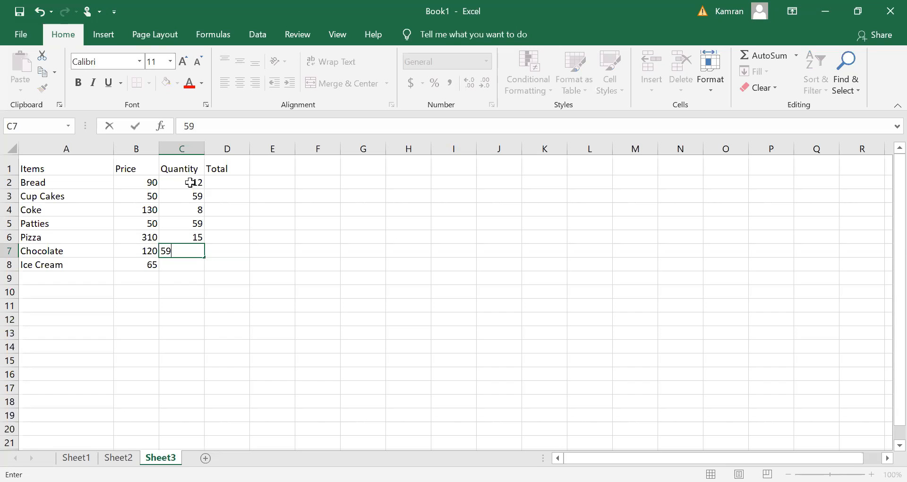
key(Return)
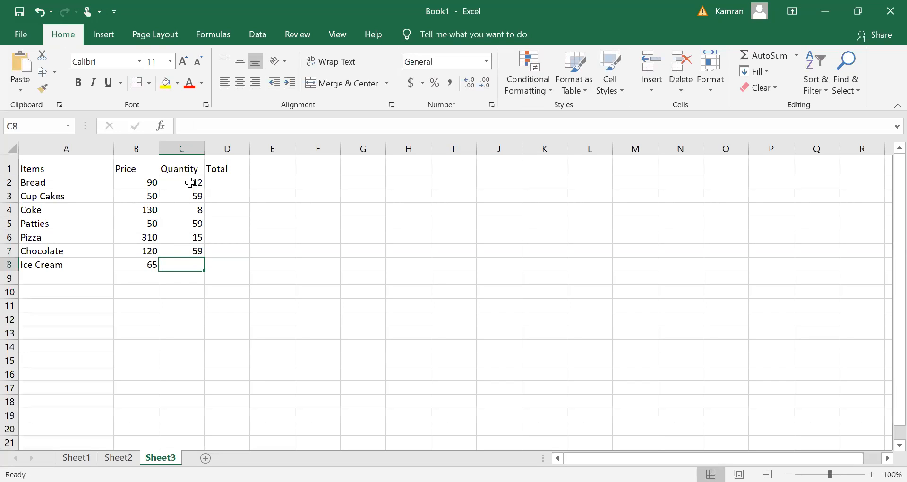
text(59)
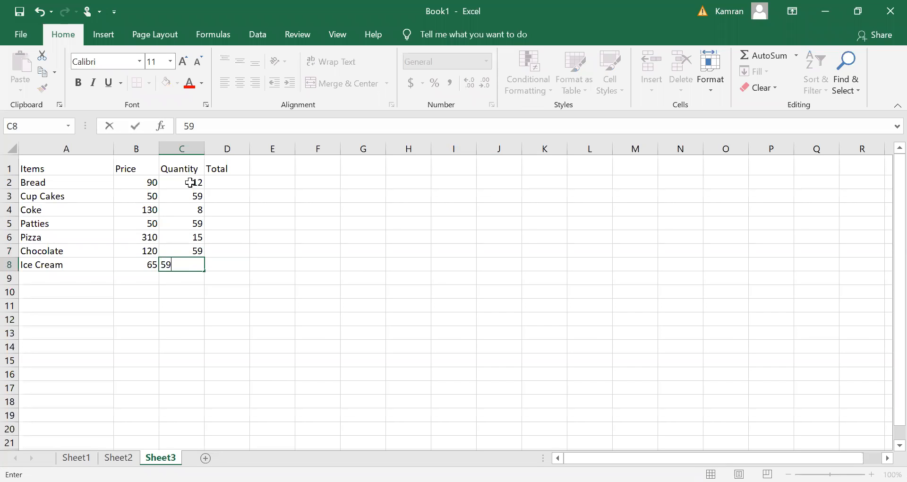
key(Return)
Make D2 the active cell and widen the Total column D.
key(Right)
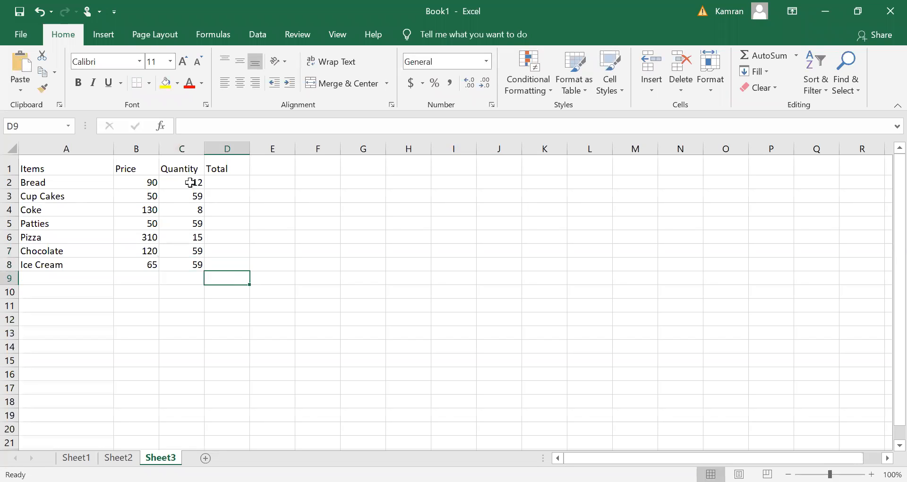
key(Up)
key(Up)
key(Up)
key(Up)
key(Up)
key(Up)
key(Up)
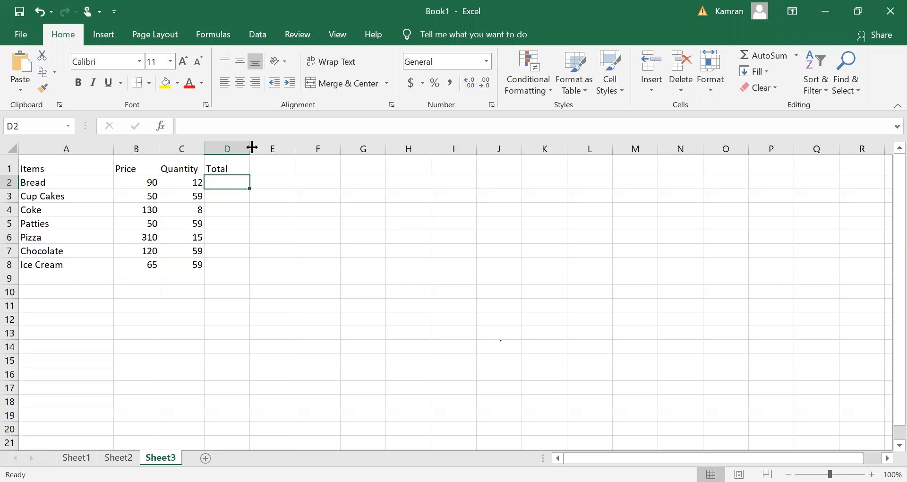
drag(251, 147, 283, 147)
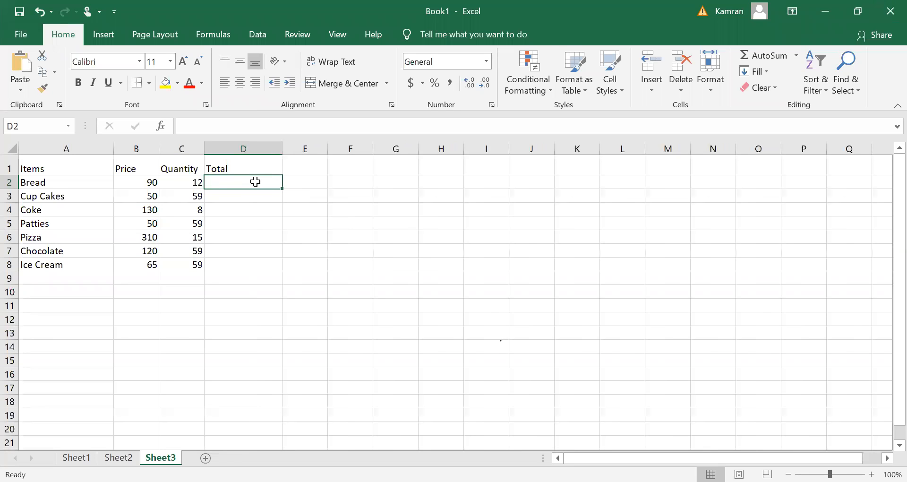
Apply the Check Cell style to the header cells A1:D1 and return to cell D2.
click(55, 167)
drag(76, 167, 230, 167)
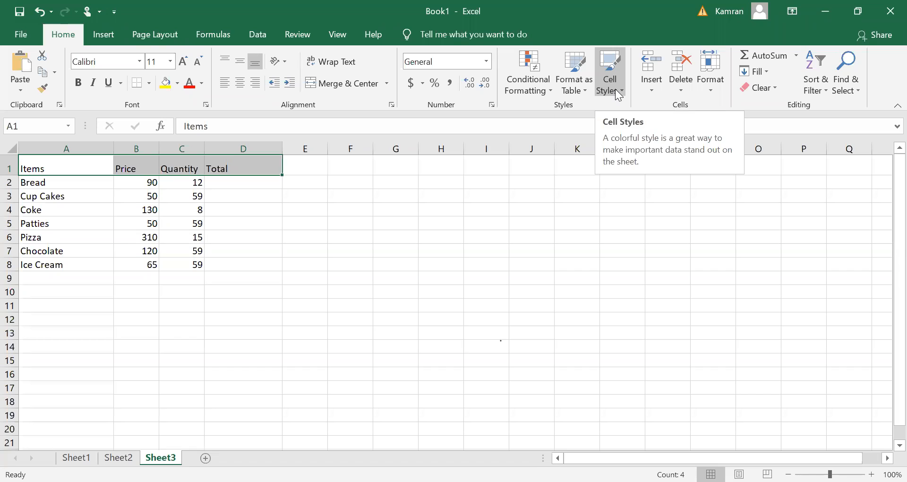
click(620, 93)
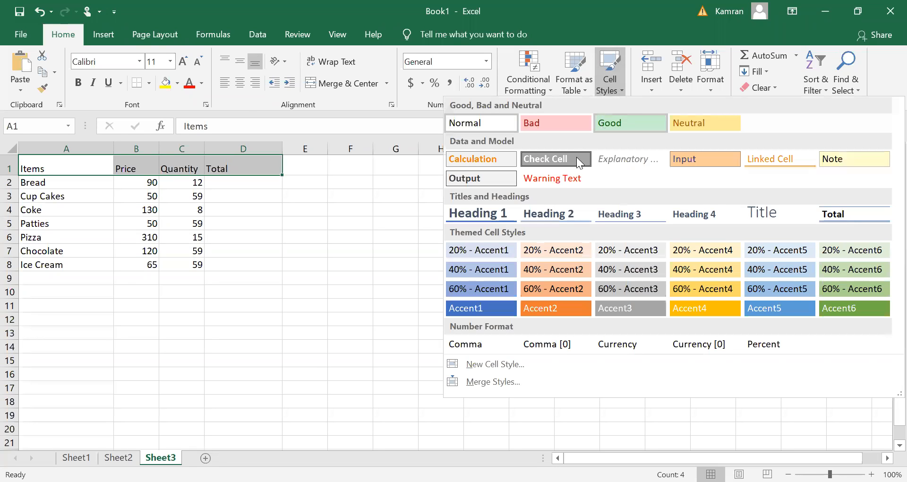
click(576, 158)
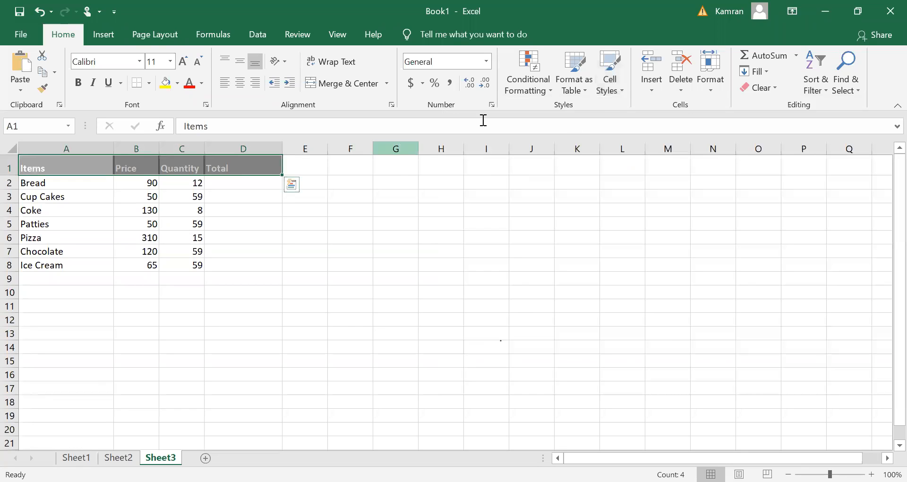
click(621, 87)
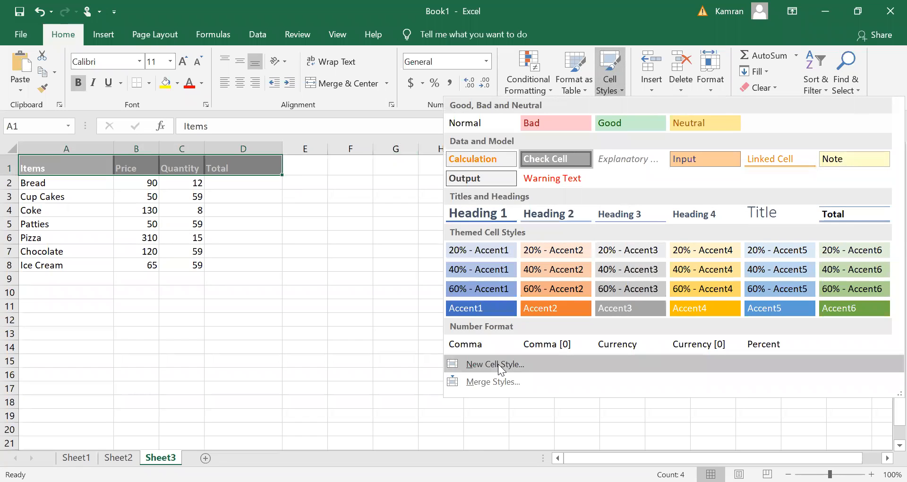
click(253, 180)
click(255, 182)
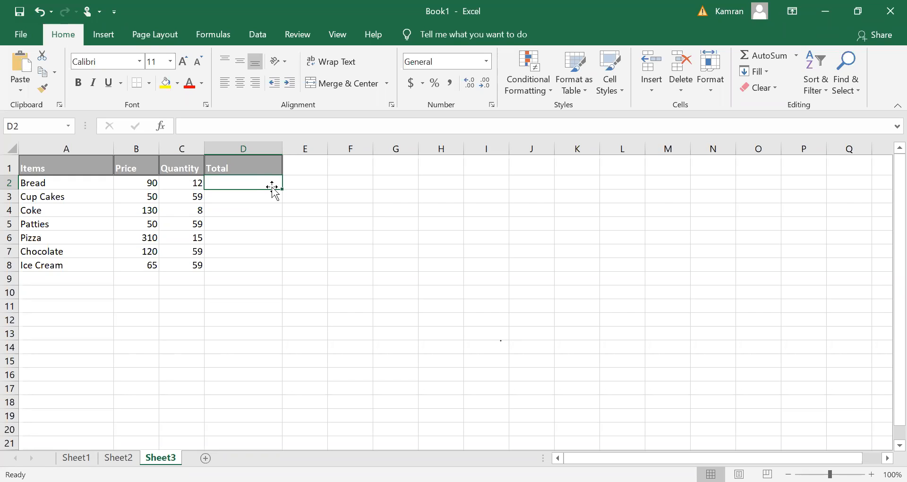
Try 12*90 in cell D2, clear it and begin a formula with an equals sign instead.
text(1)
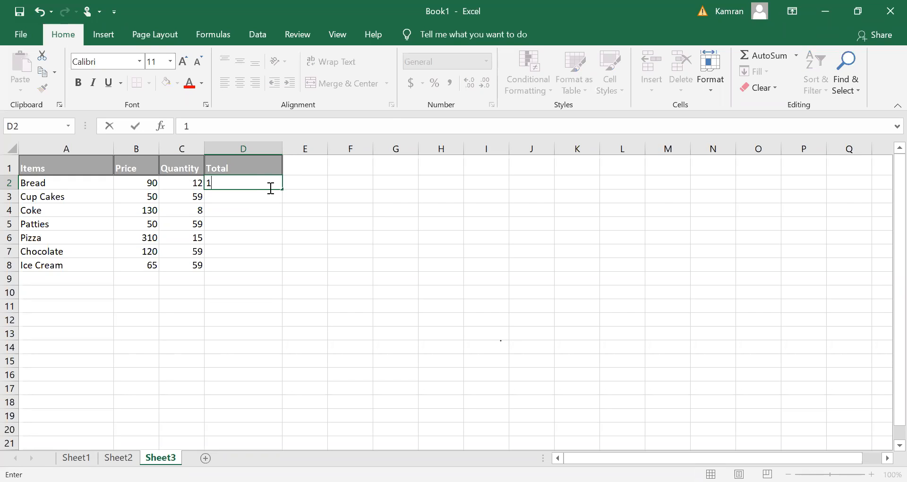
text(2*90)
key(BackSpace)
key(BackSpace)
key(BackSpace)
key(BackSpace)
key(BackSpace)
text(=)
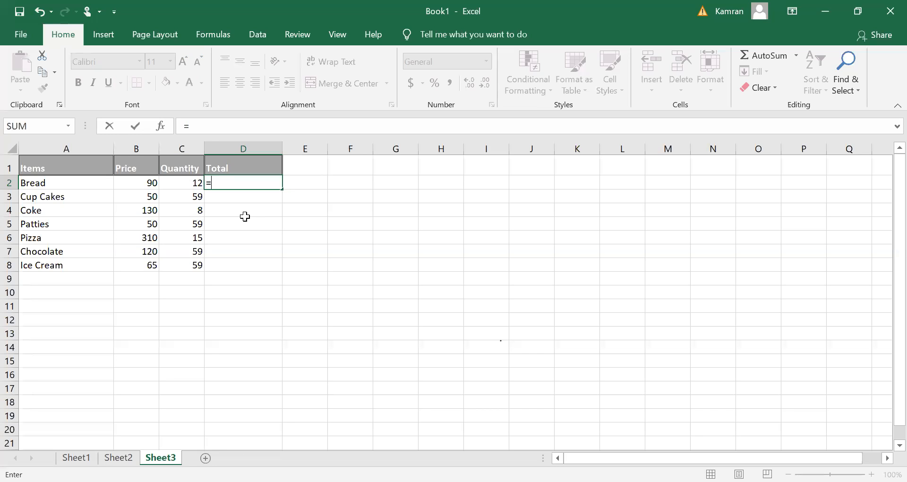
Try references to B2, A2, A3, A4, G9 and H9 in the D2 formula, clearing back to the equals sign.
click(138, 185)
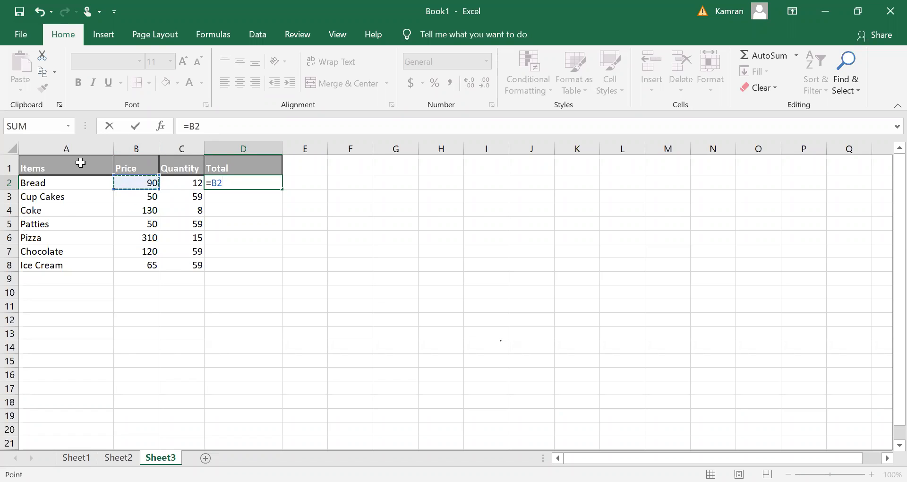
click(59, 188)
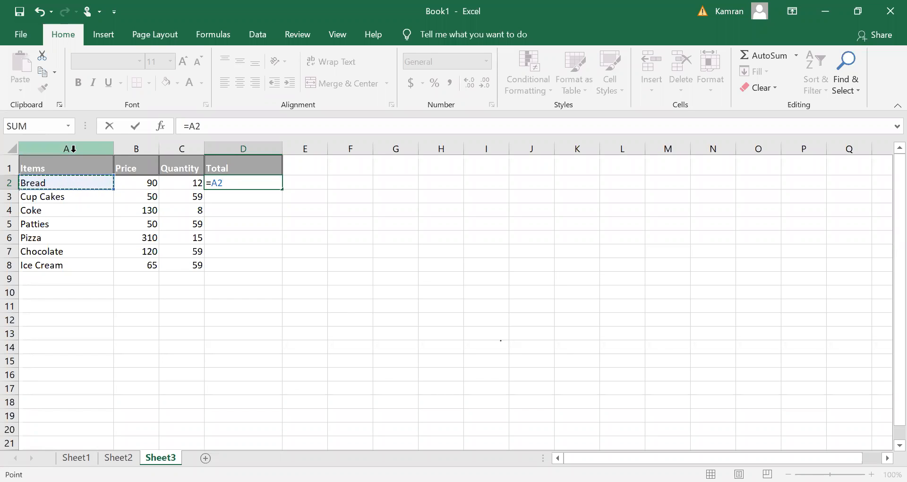
click(57, 198)
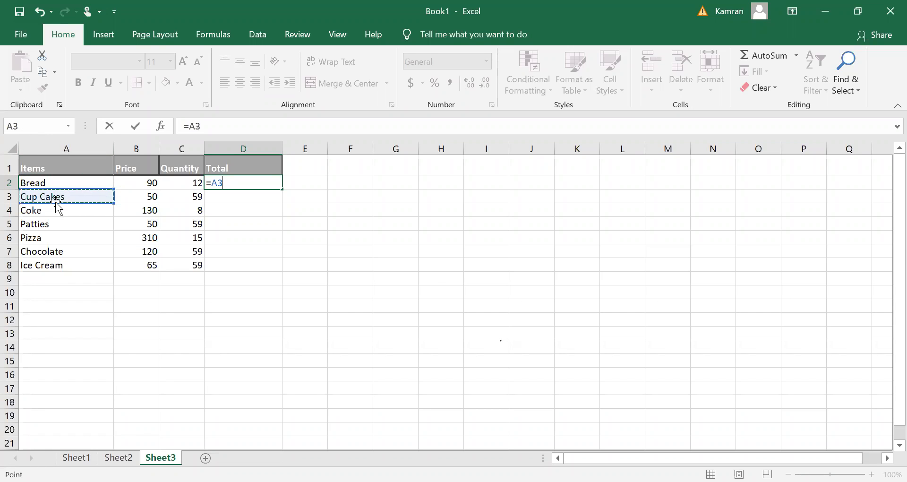
click(53, 207)
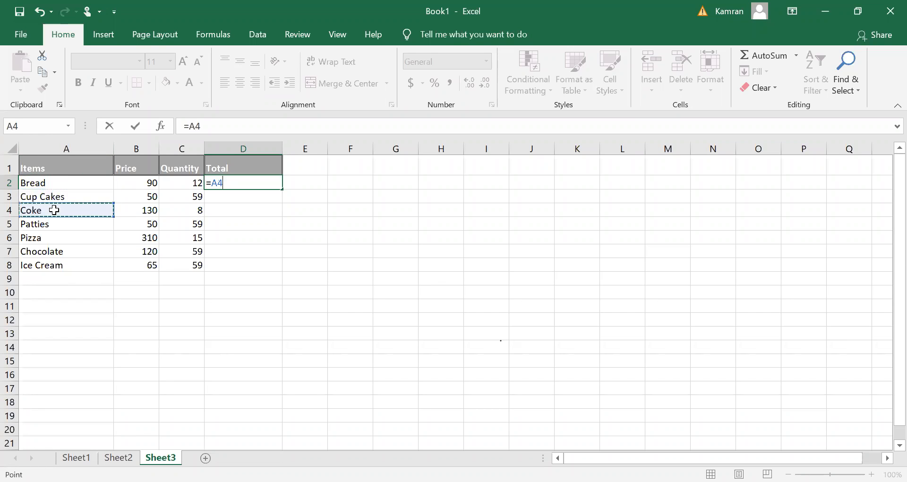
click(393, 282)
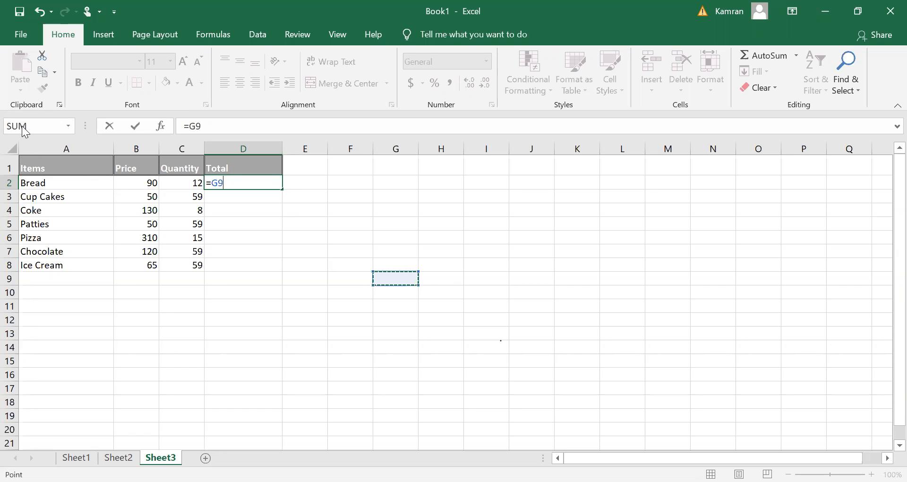
click(445, 278)
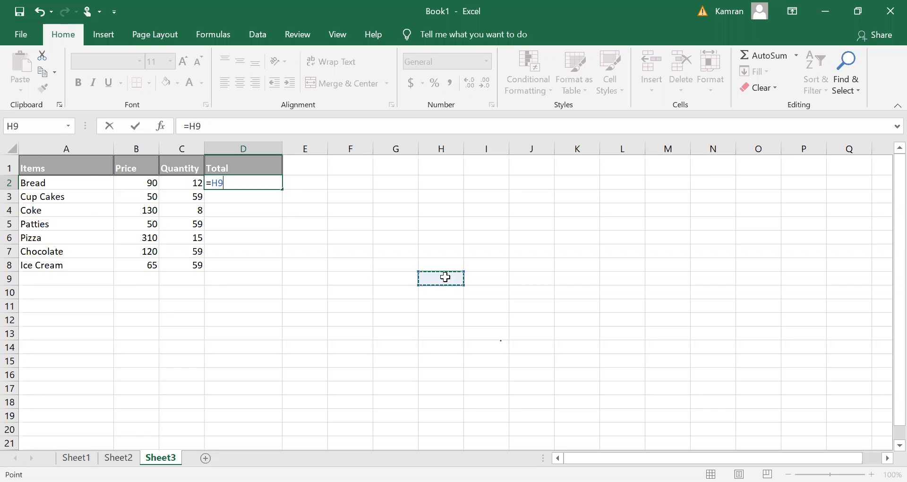
click(409, 277)
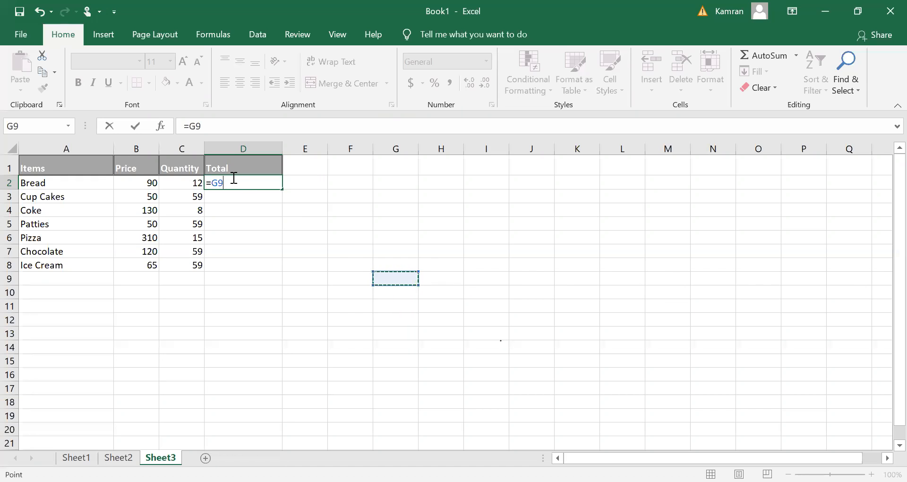
key(BackSpace)
key(BackSpace)
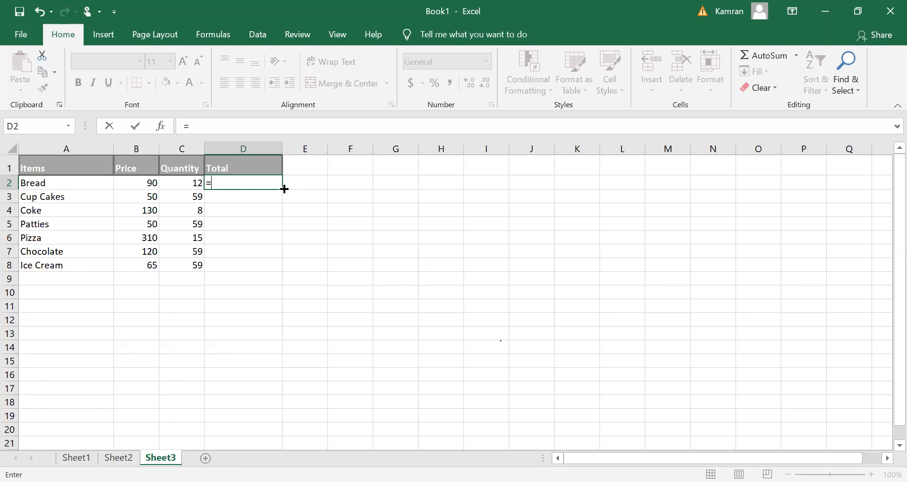
text(b2)
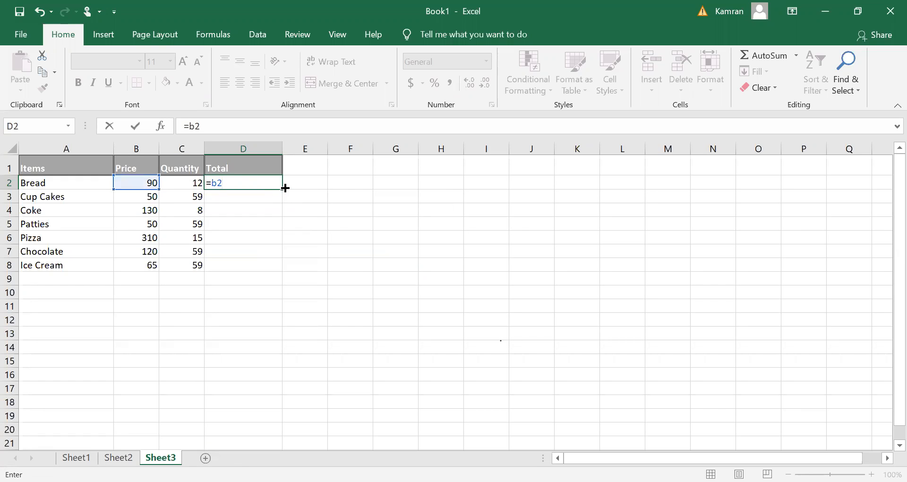
key(BackSpace)
key(BackSpace)
Complete the Bread total in D2 with the formula =B2*C2, referencing its price and quantity cells.
click(135, 188)
text(*)
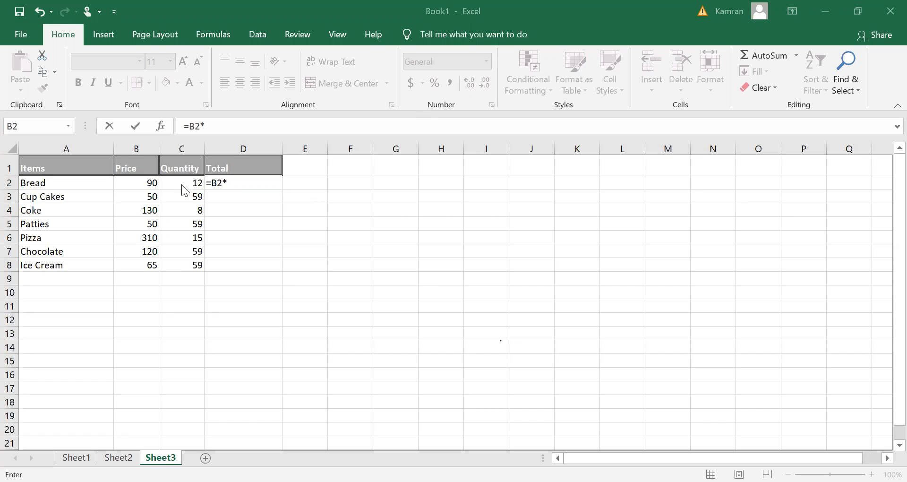
click(182, 185)
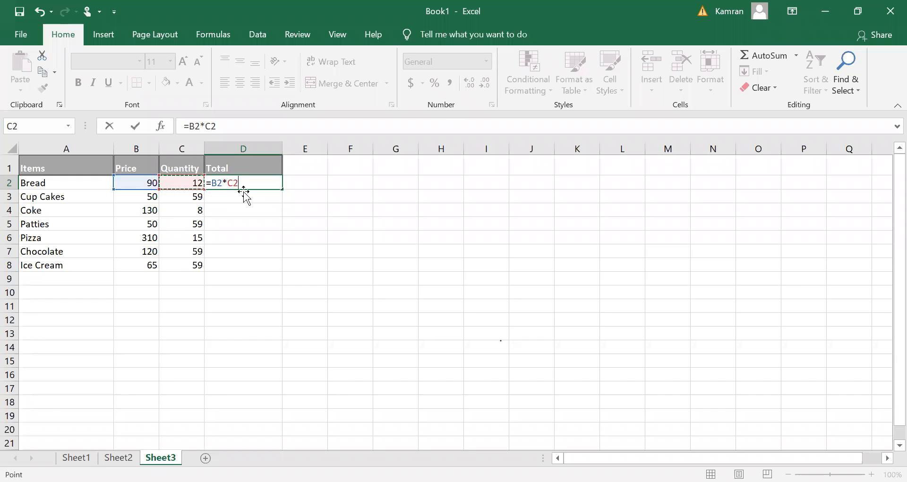
key(Return)
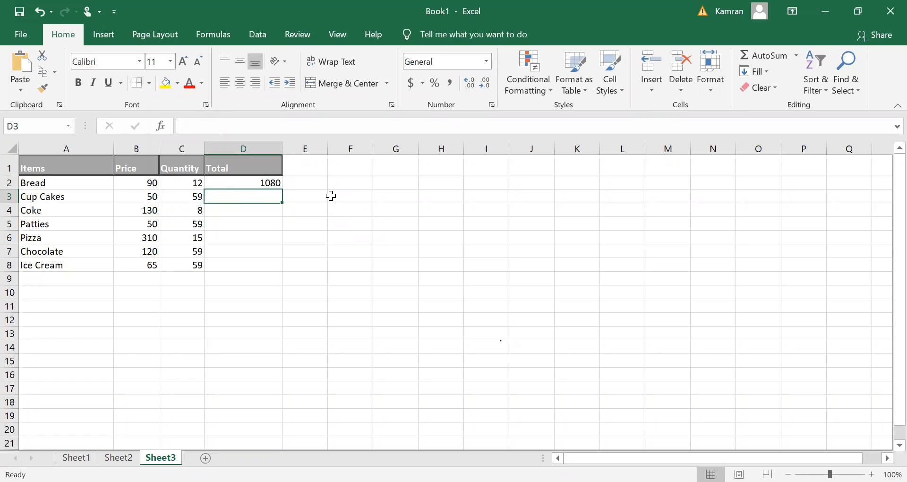
Fill the total formula from D2 down through D8 for the remaining items.
click(269, 183)
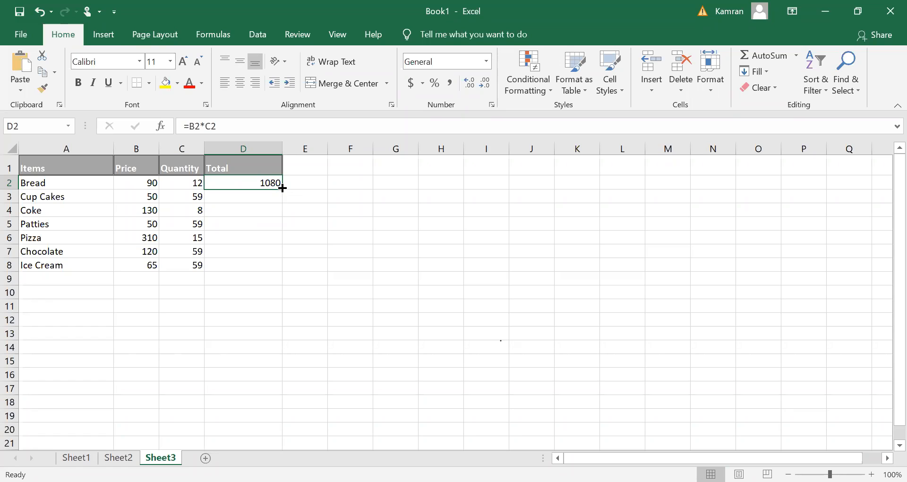
drag(283, 188, 276, 267)
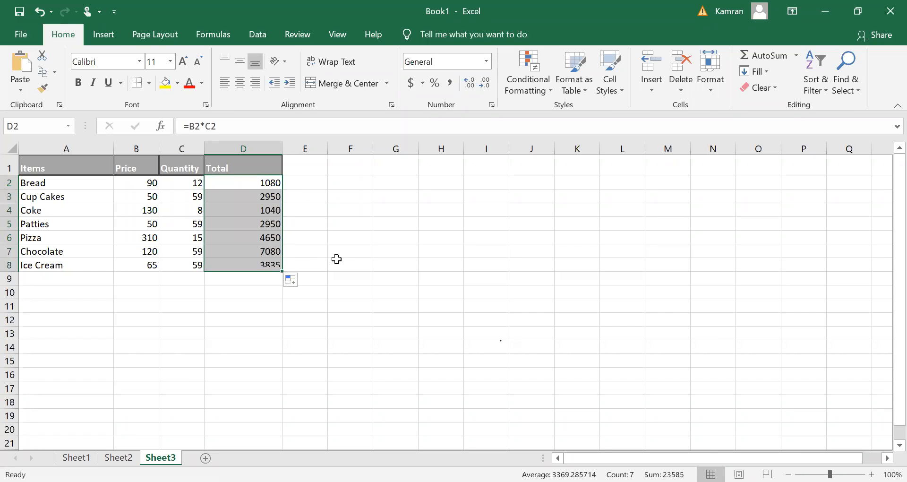
click(256, 280)
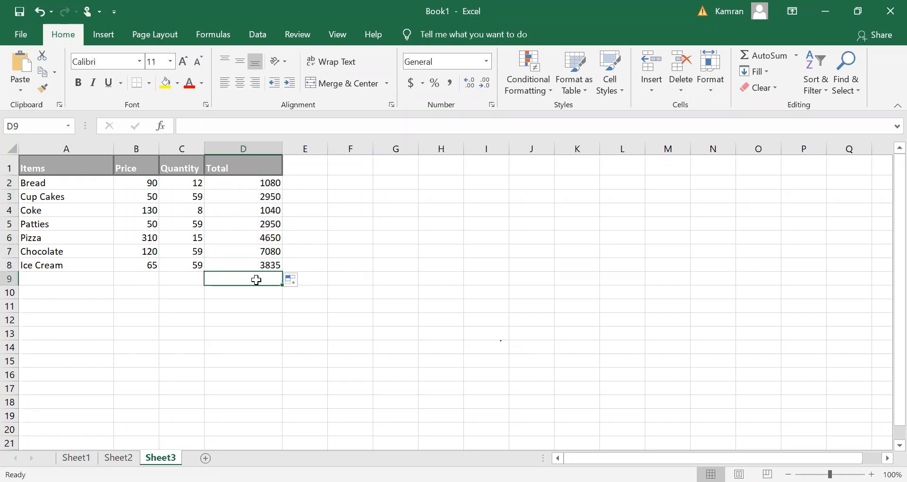
Check the copied formulas in the Total cells for Coke, Pizza, Chocolate and Ice Cream.
click(256, 210)
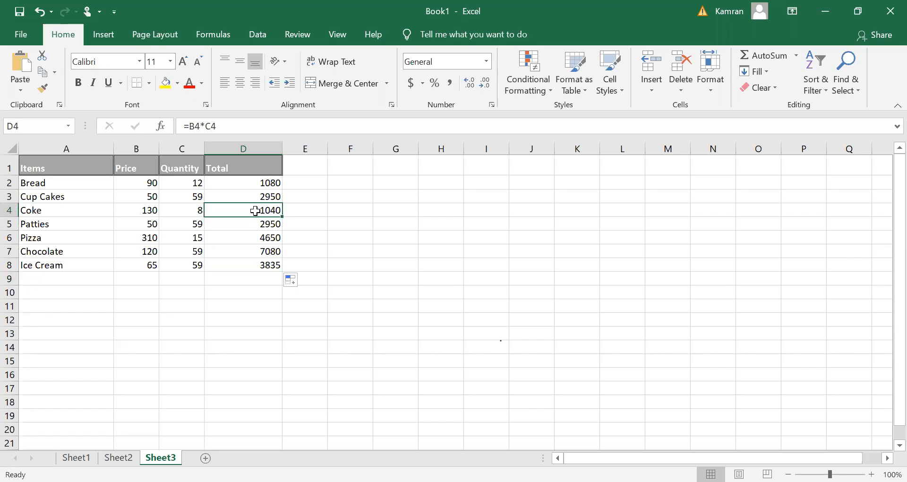
click(248, 239)
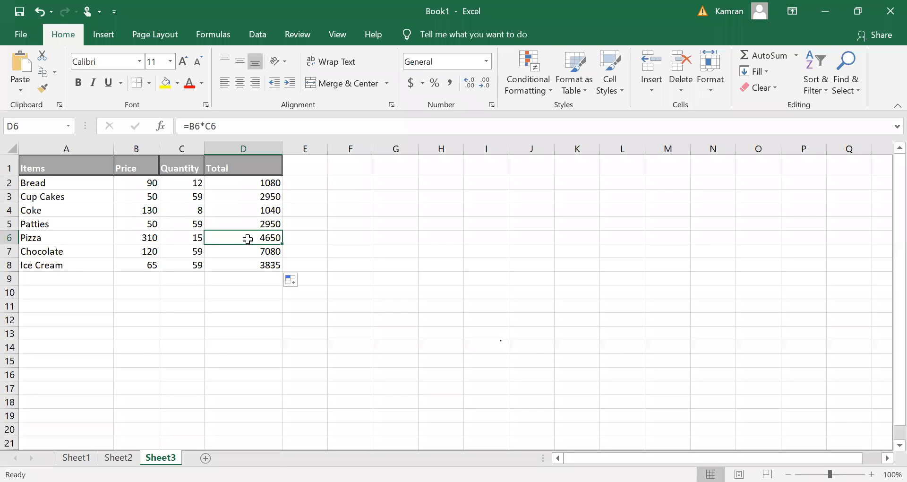
click(241, 252)
click(241, 263)
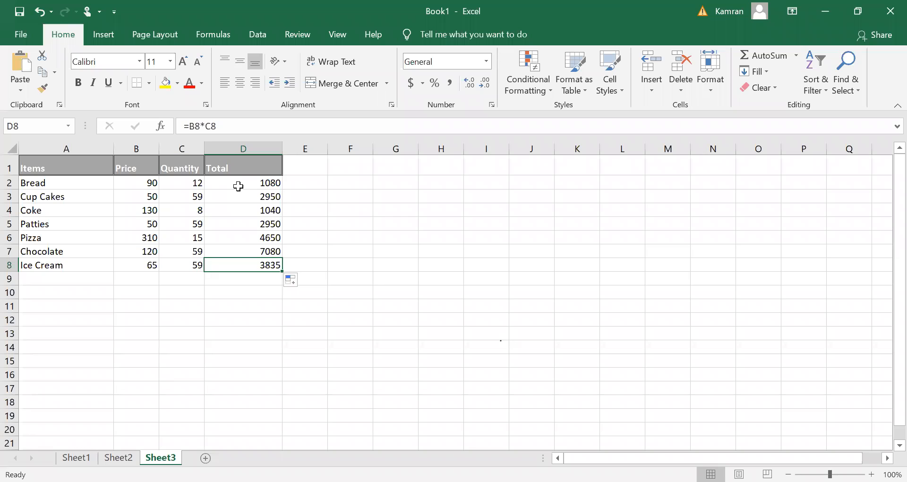
Select the empty cell D9 below the totals and view the available AutoSum functions.
click(262, 280)
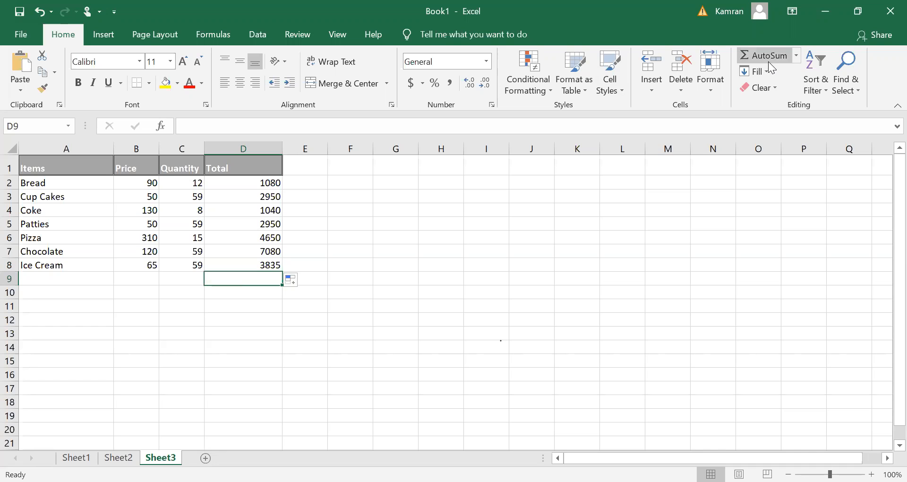
click(796, 55)
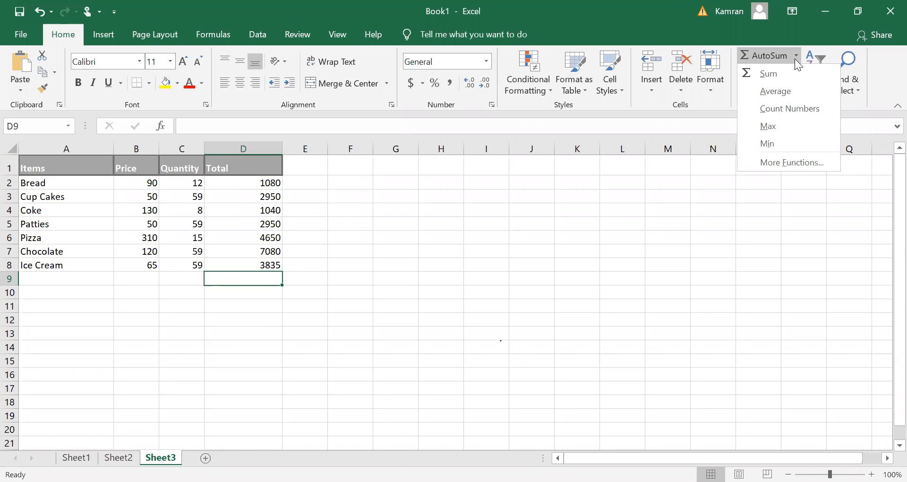
click(796, 57)
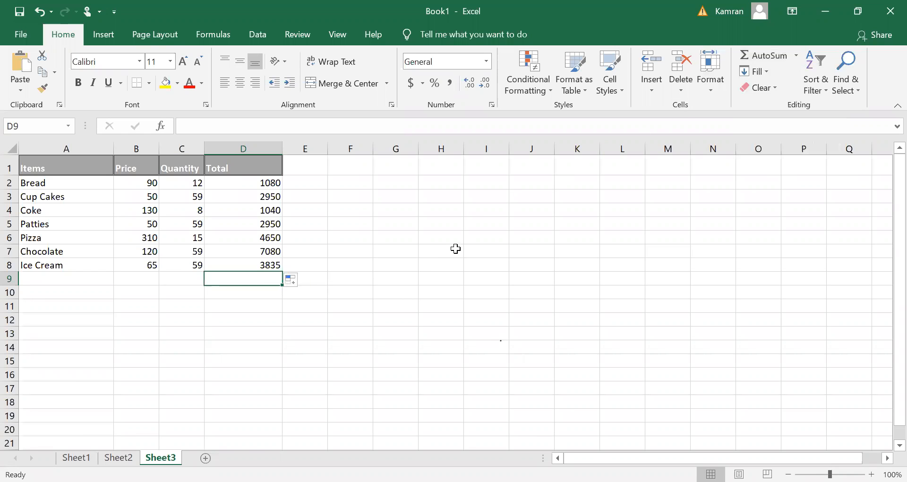
Sum the item totals D2:D8 into cell D9 with AutoSum.
click(256, 184)
drag(256, 195, 256, 265)
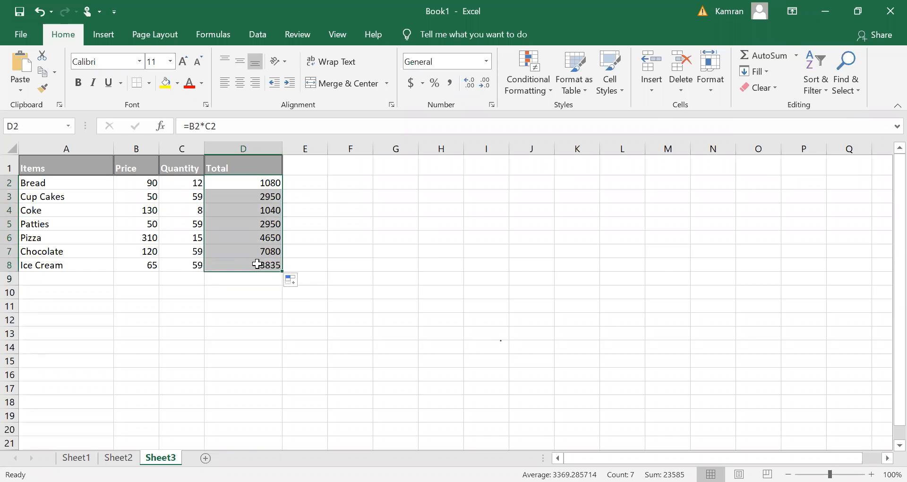
click(769, 57)
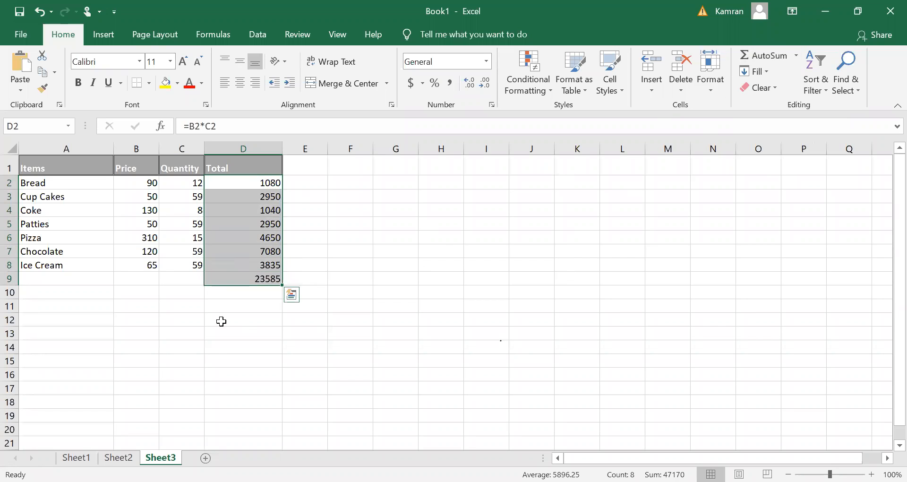
Apply the Accent2 cell style to the grand total in D9.
click(239, 278)
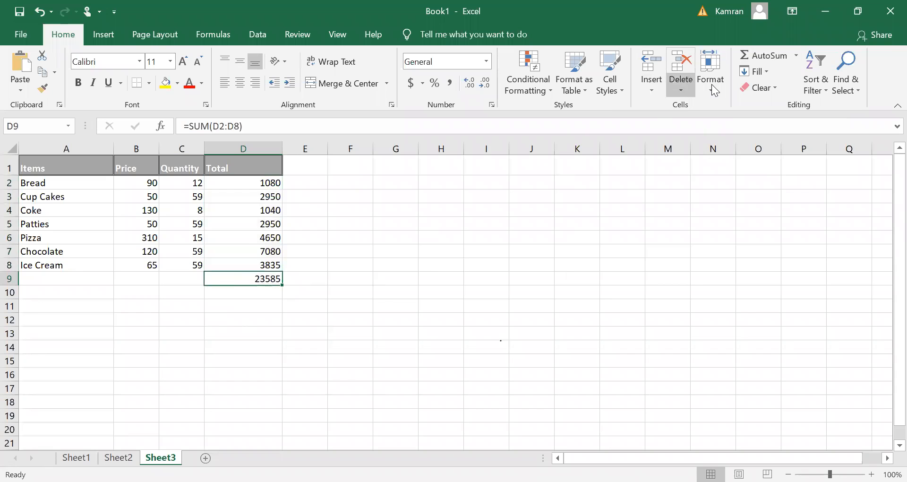
click(620, 90)
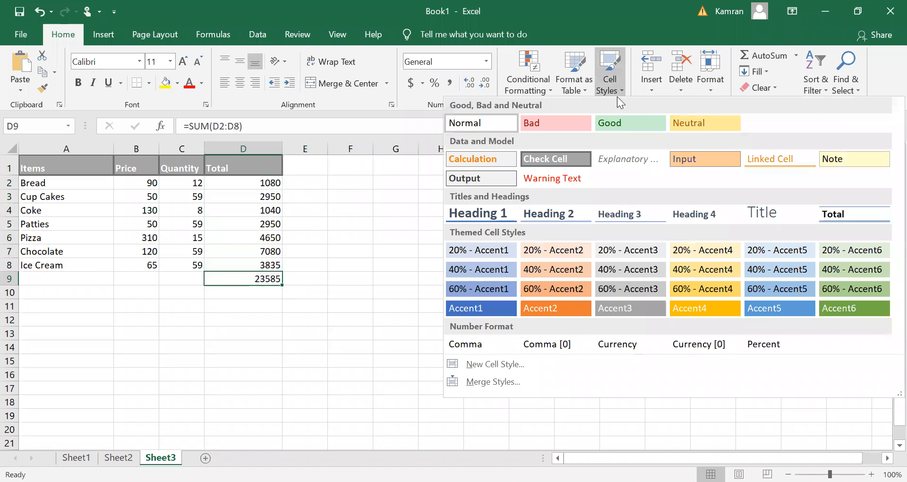
click(533, 310)
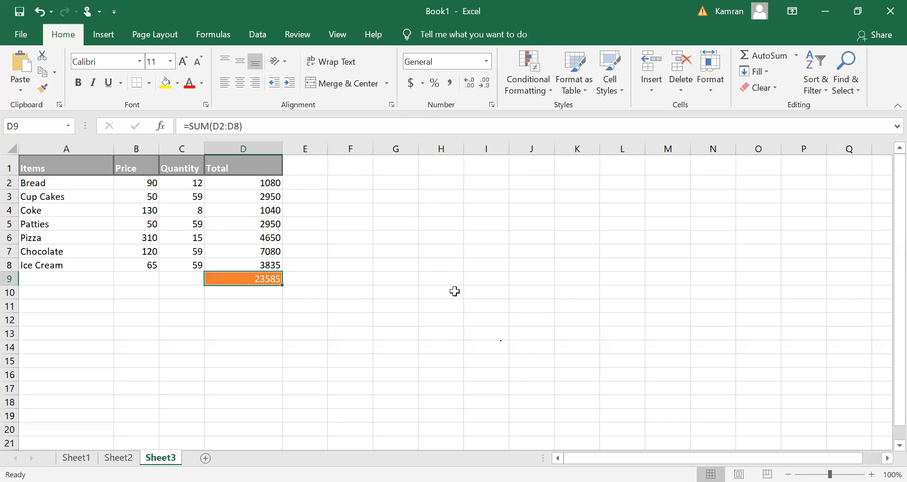
click(309, 278)
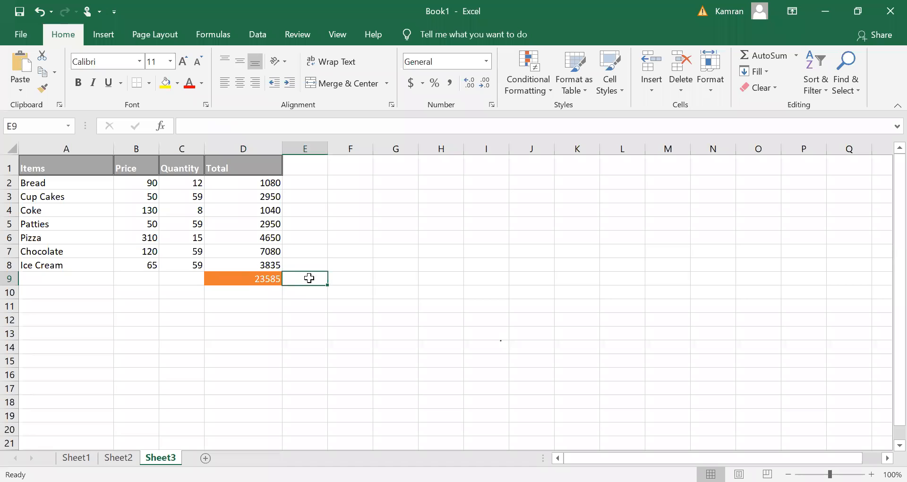
Repeat AutoSum on the item totals D2:D8 and inspect the sum formula in D9.
click(268, 182)
drag(268, 182, 268, 265)
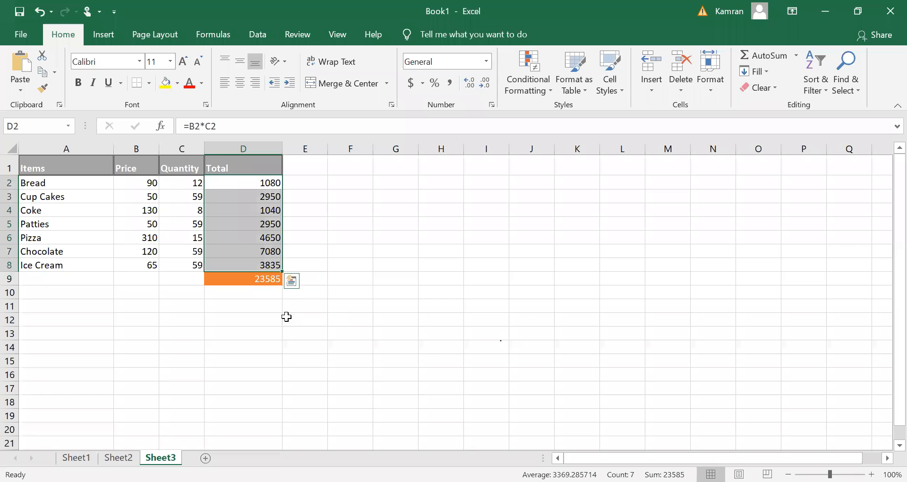
click(497, 307)
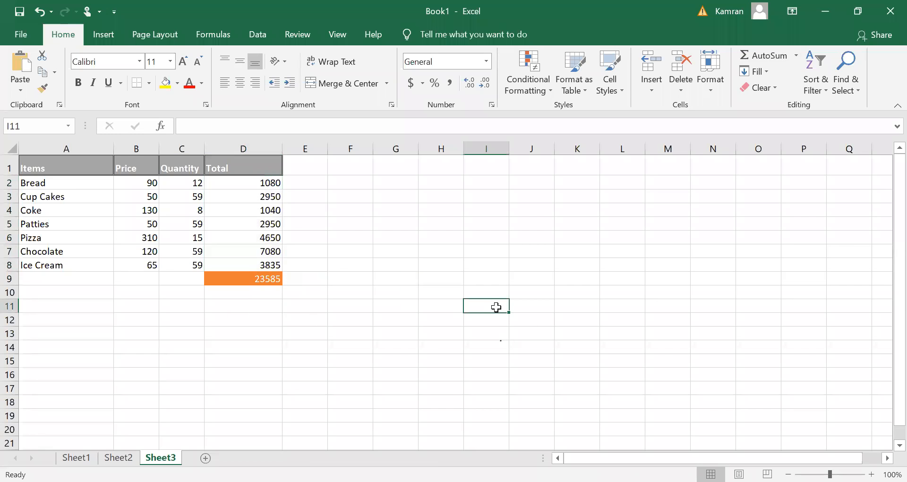
click(400, 293)
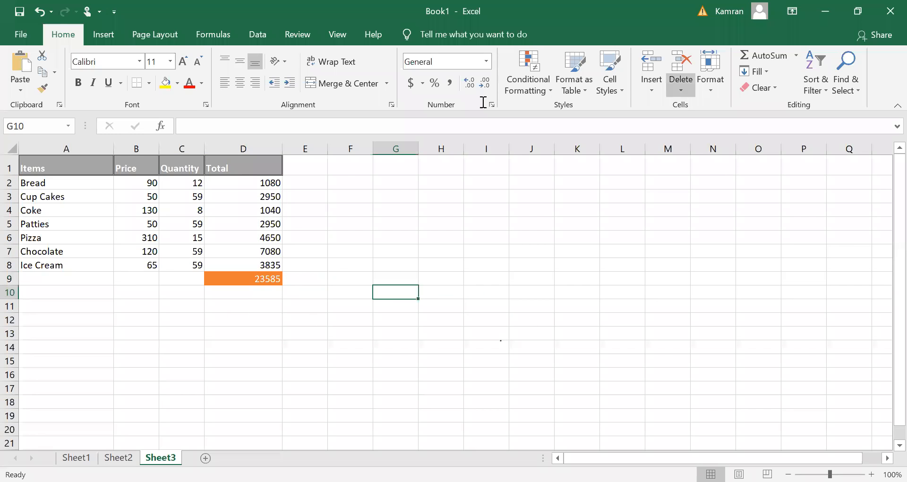
drag(274, 183, 274, 263)
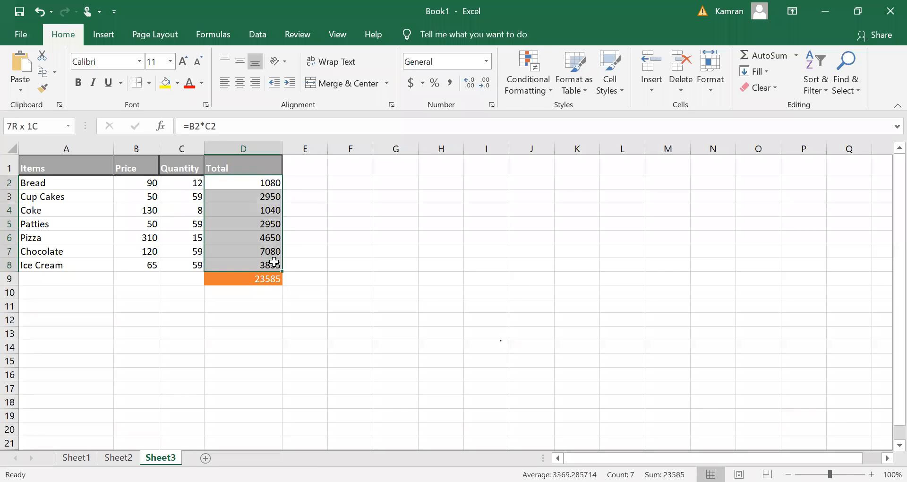
click(763, 58)
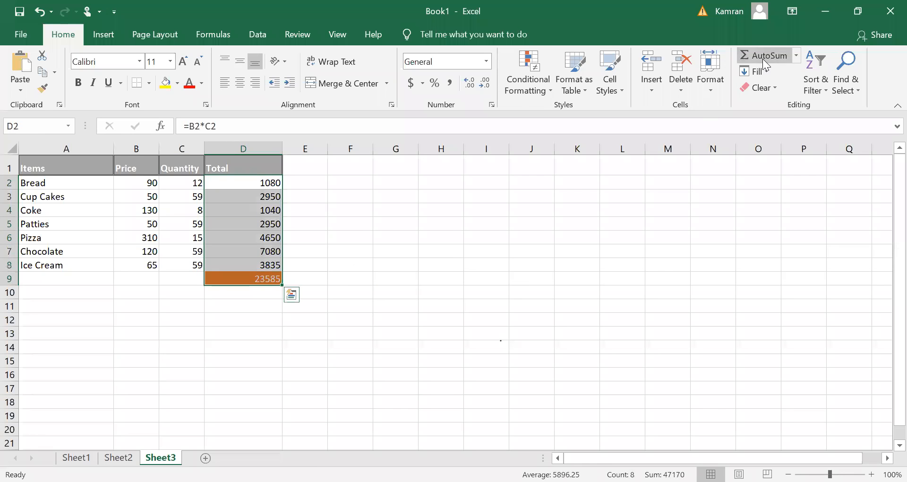
click(301, 277)
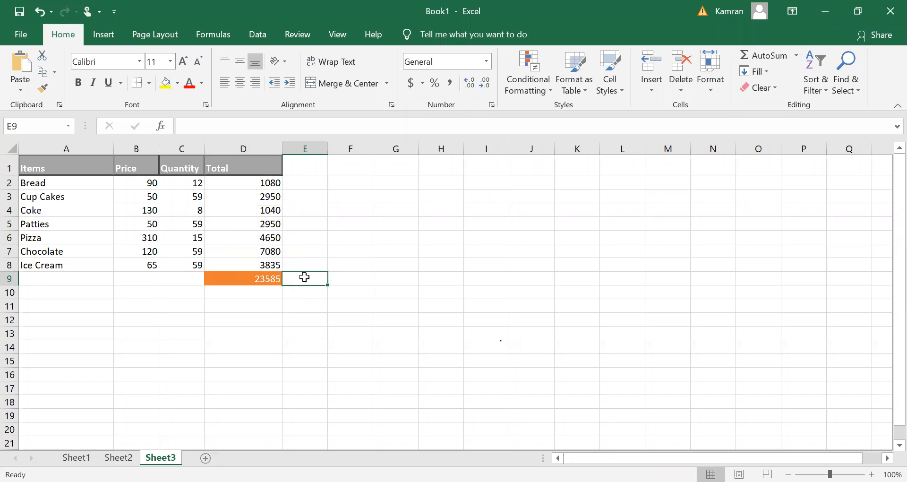
click(253, 278)
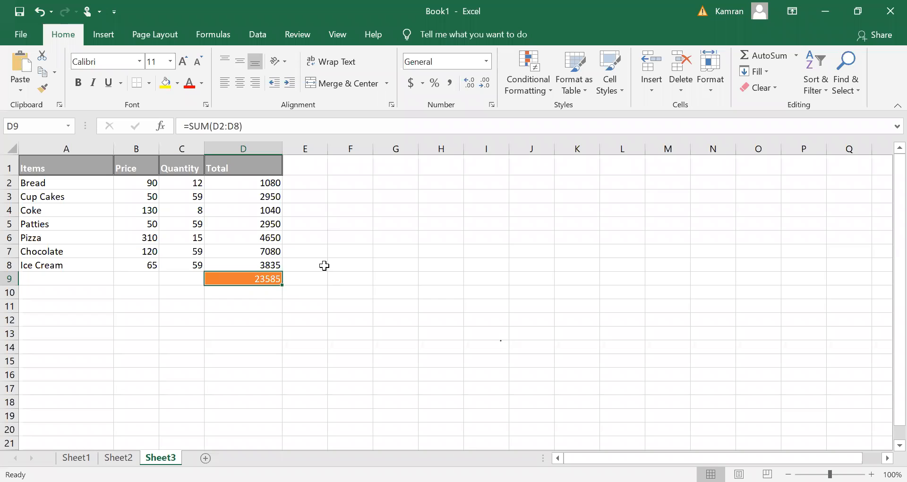
Insert the Min function in D12 and set its range to the item totals, giving =MIN(D2:D8).
double_click(277, 322)
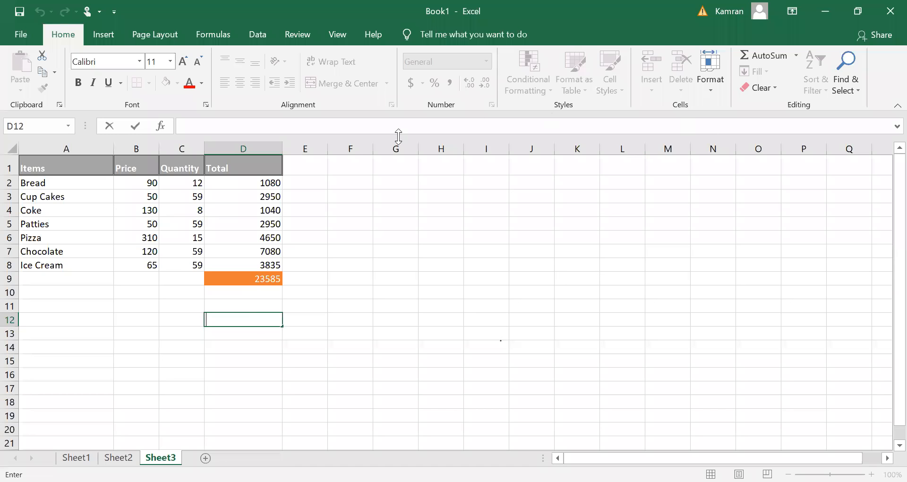
click(795, 56)
click(769, 143)
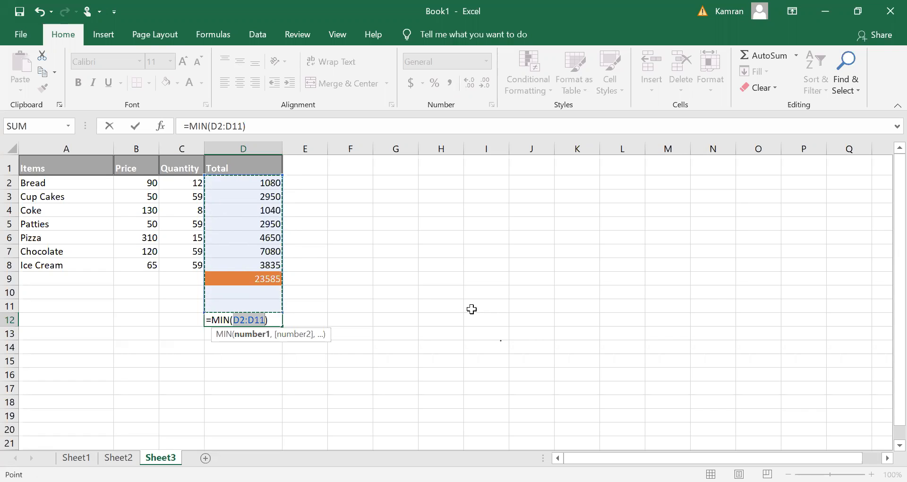
click(263, 320)
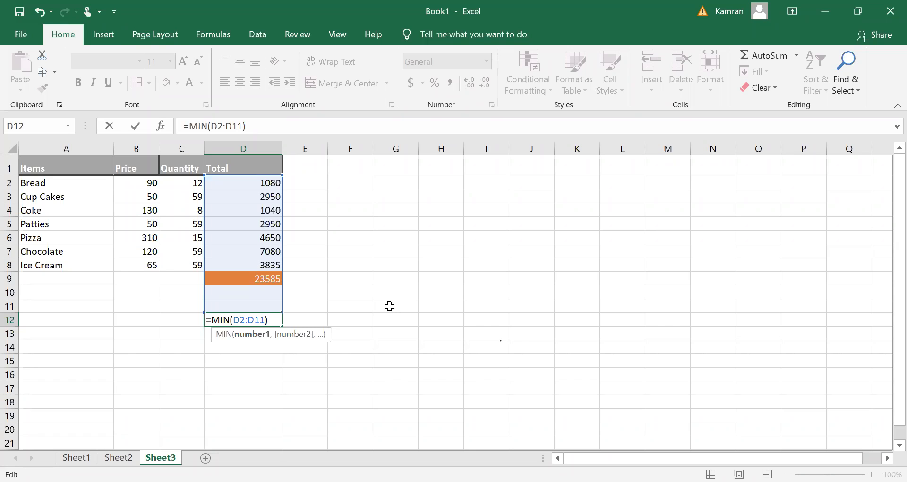
key(BackSpace)
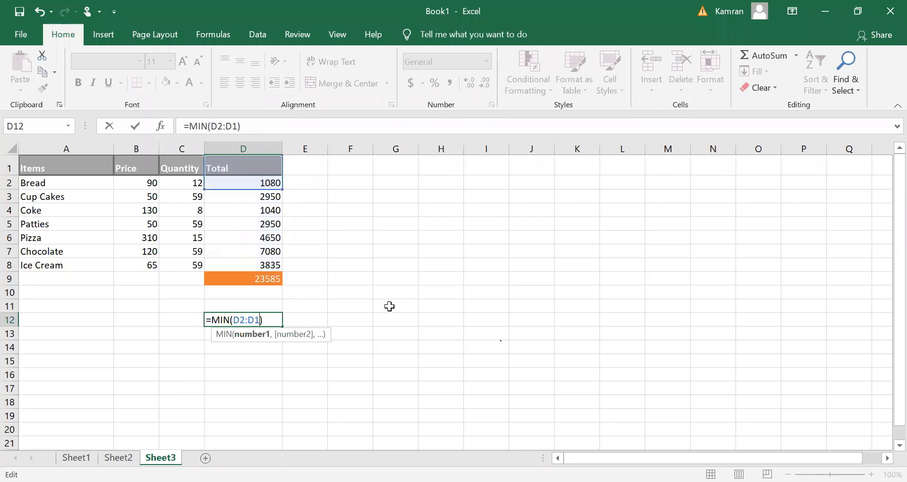
key(BackSpace)
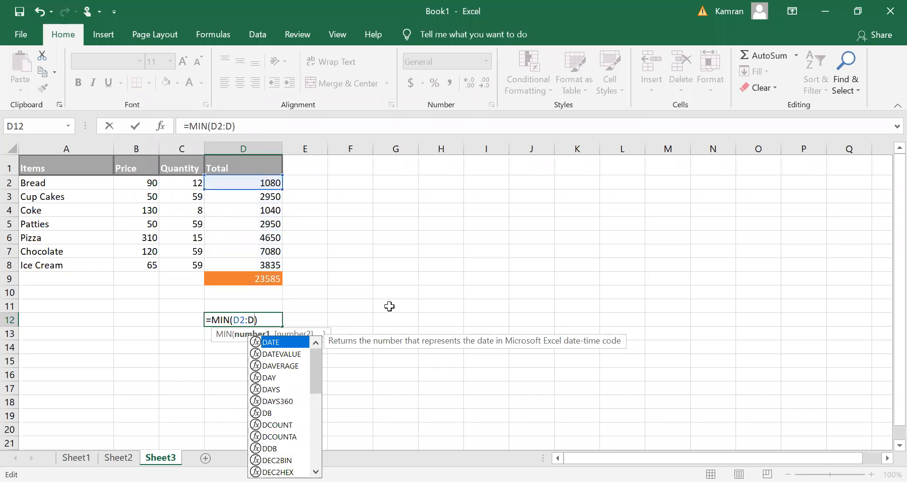
text(8)
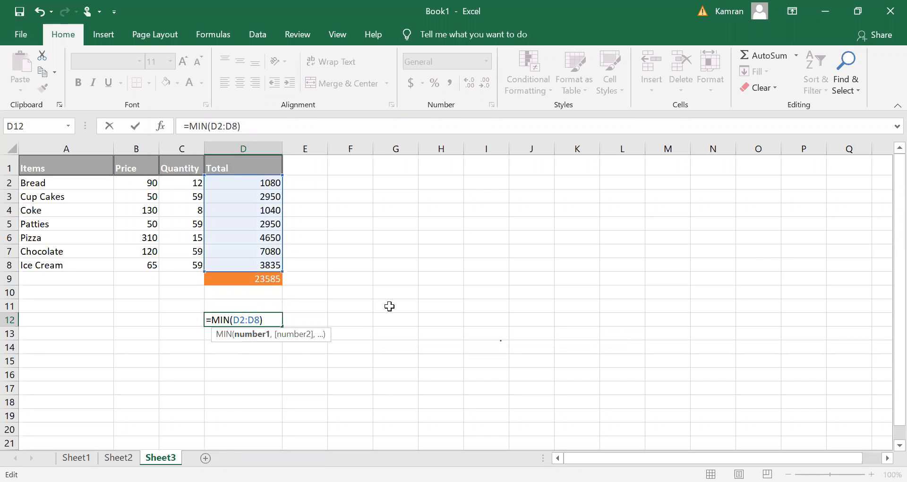
key(Right)
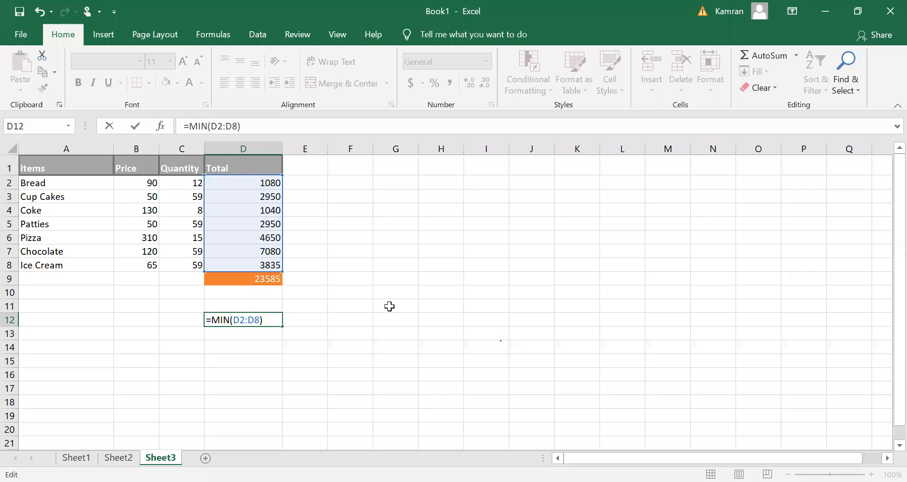
key(Return)
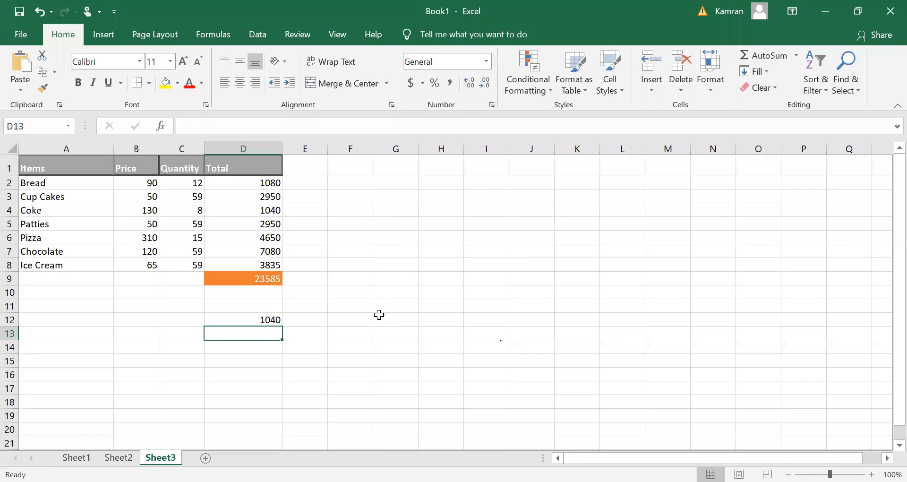
Compare the minimum result in D12 with the Coke row and its total in D4.
click(260, 208)
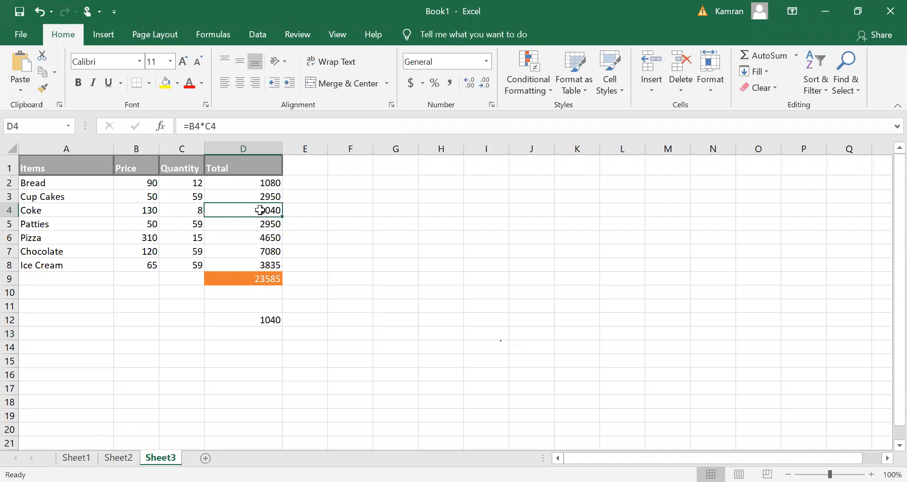
click(9, 210)
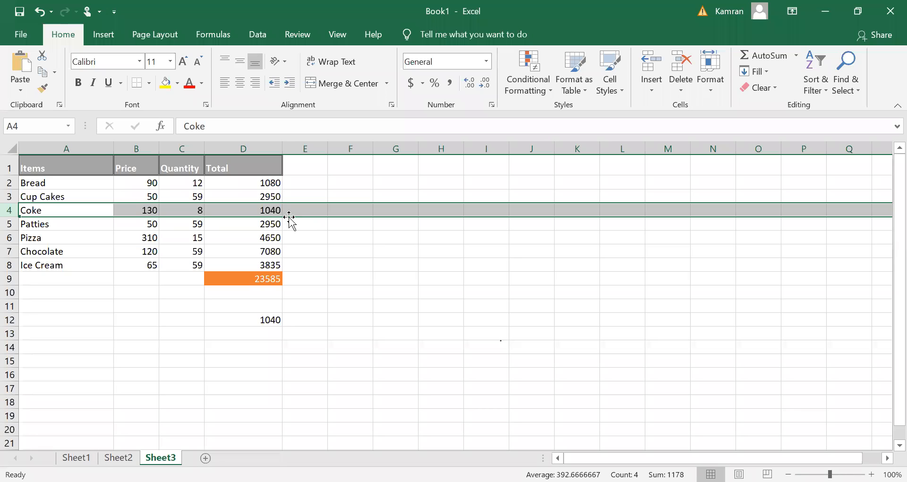
click(263, 320)
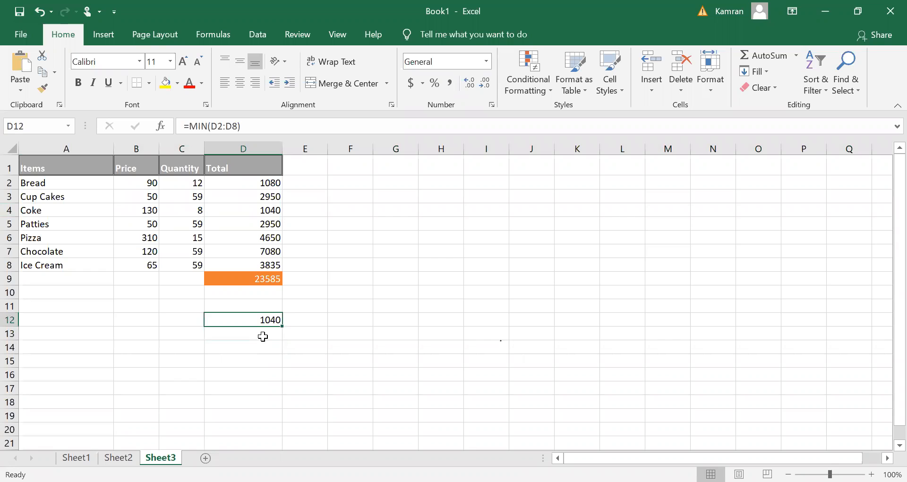
click(264, 337)
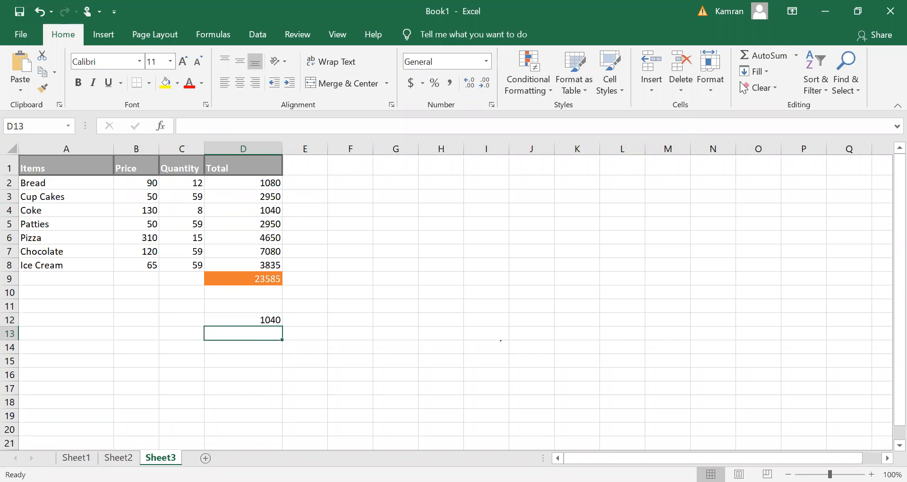
click(796, 56)
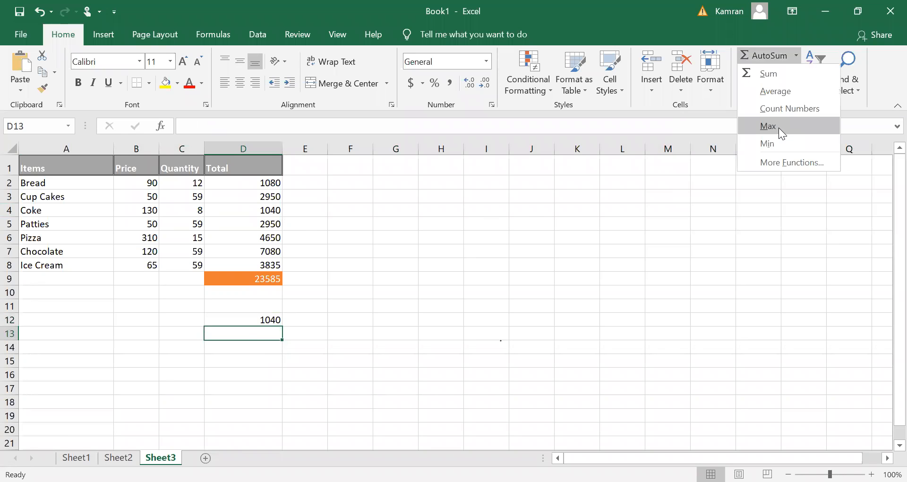
click(779, 127)
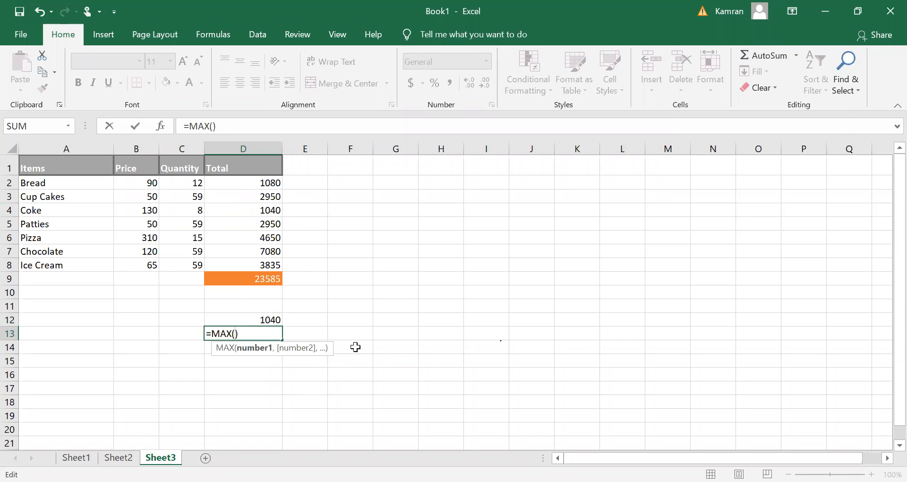
click(307, 335)
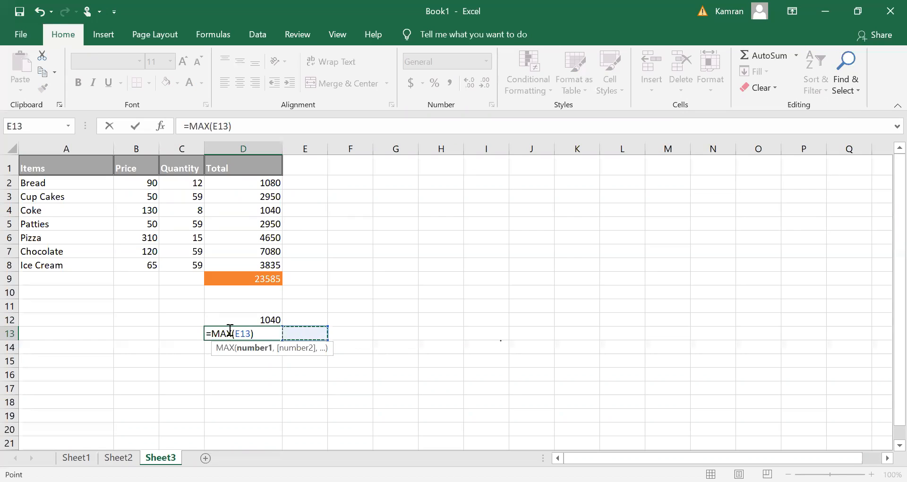
key(Return)
click(351, 334)
click(250, 335)
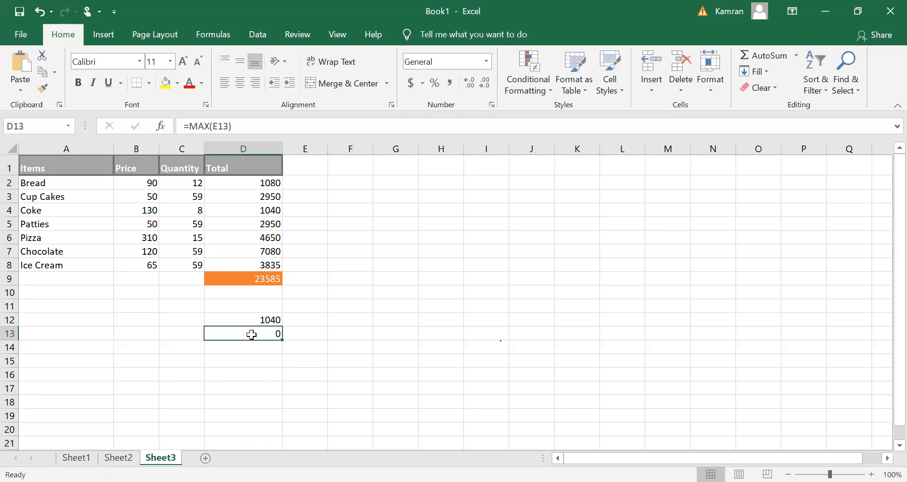
key(Delete)
Insert the Max function in D13 and replace its suggested reference with the item totals, giving =MAX(D2:D8).
click(797, 58)
click(767, 121)
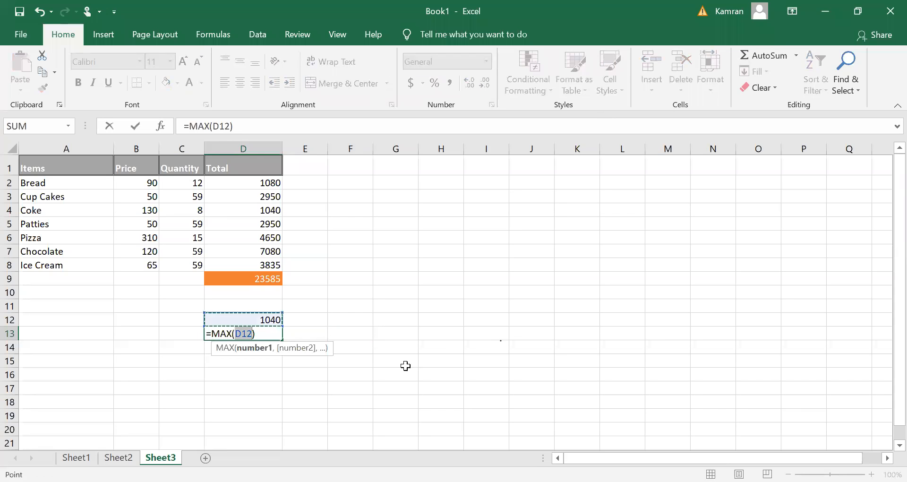
click(251, 334)
key(BackSpace)
key(BackSpace)
key(BackSpace)
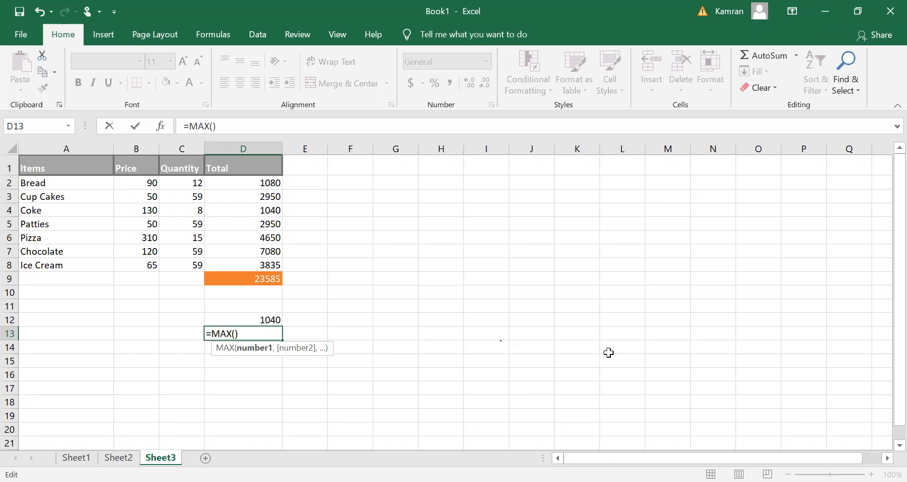
text(d2)
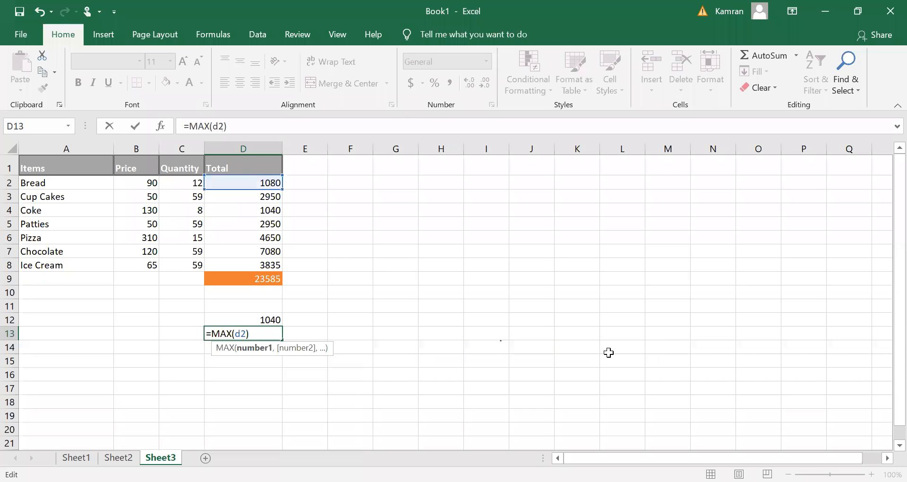
text(:)
text(d8)
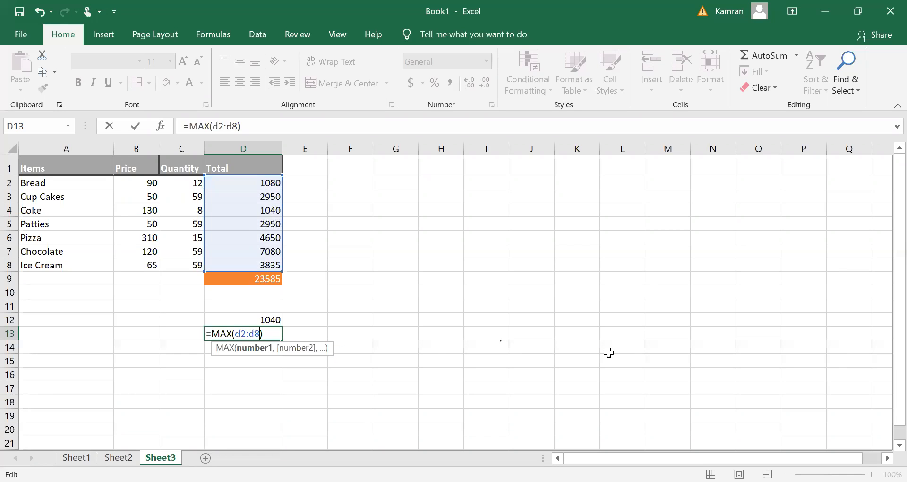
key(Return)
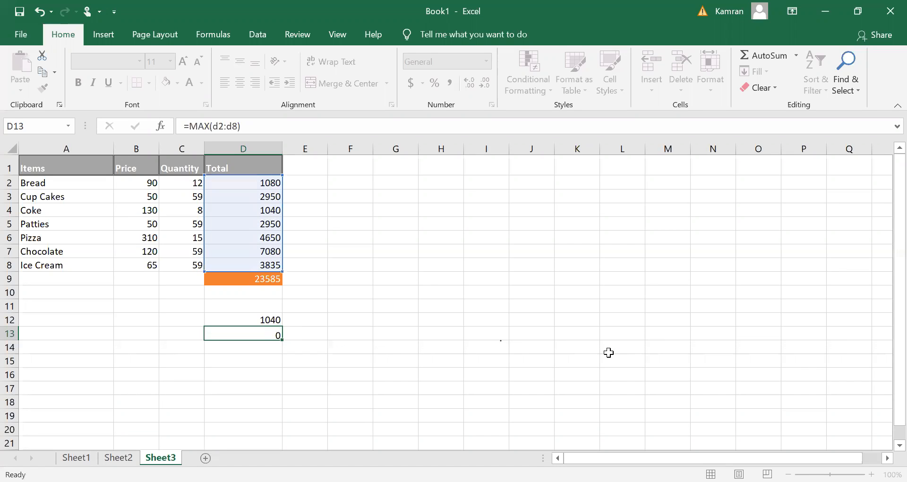
click(254, 336)
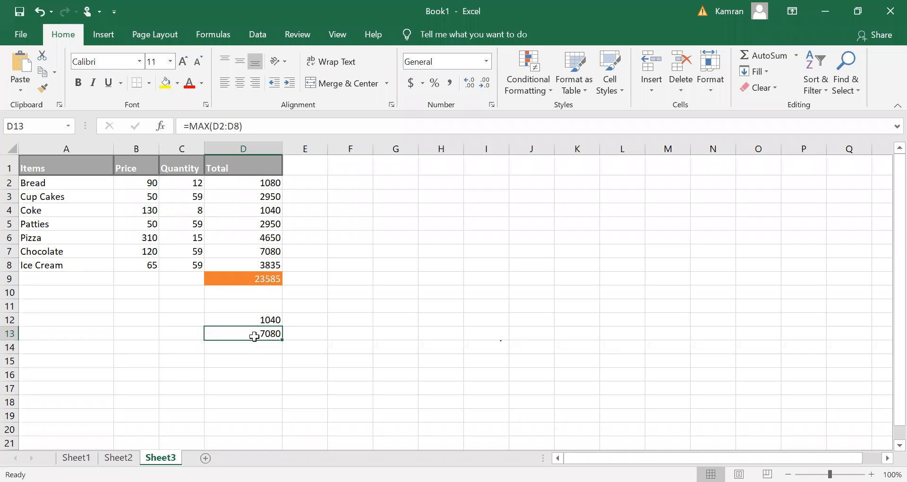
Compare the maximum and minimum results in D13 and D12 with the item totals, and review the available AutoSum functions.
click(252, 250)
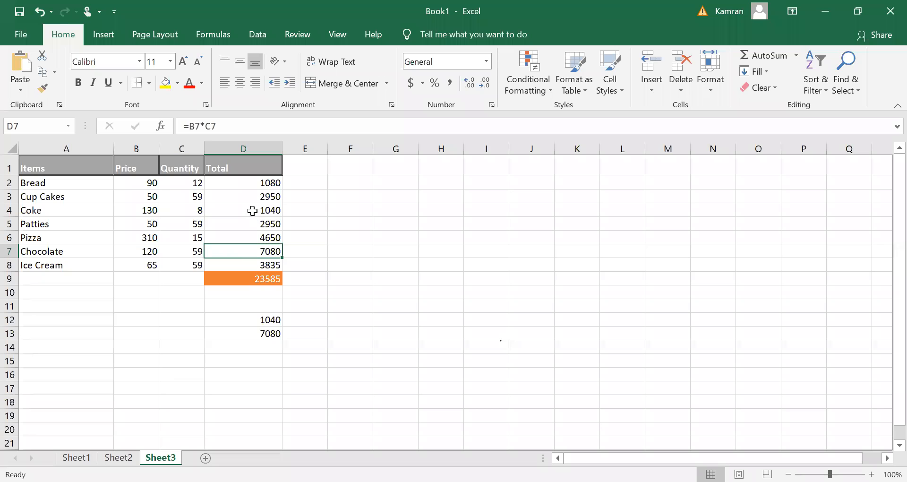
click(267, 337)
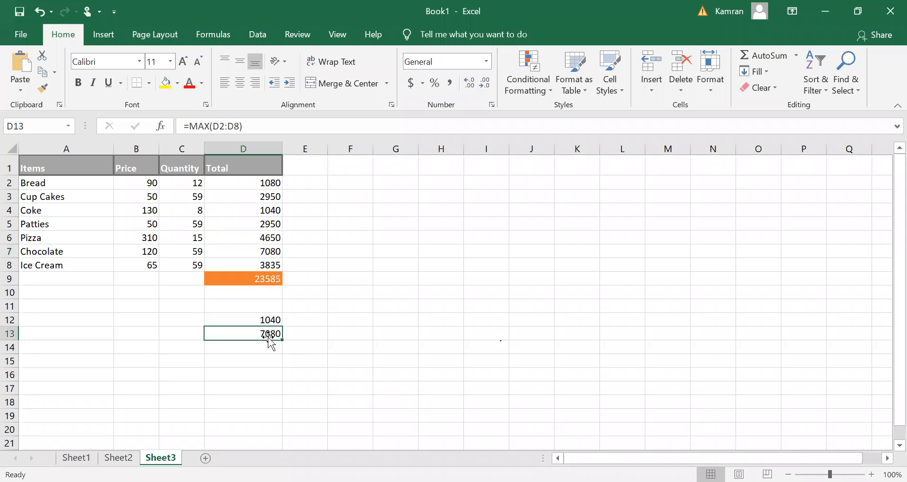
click(268, 321)
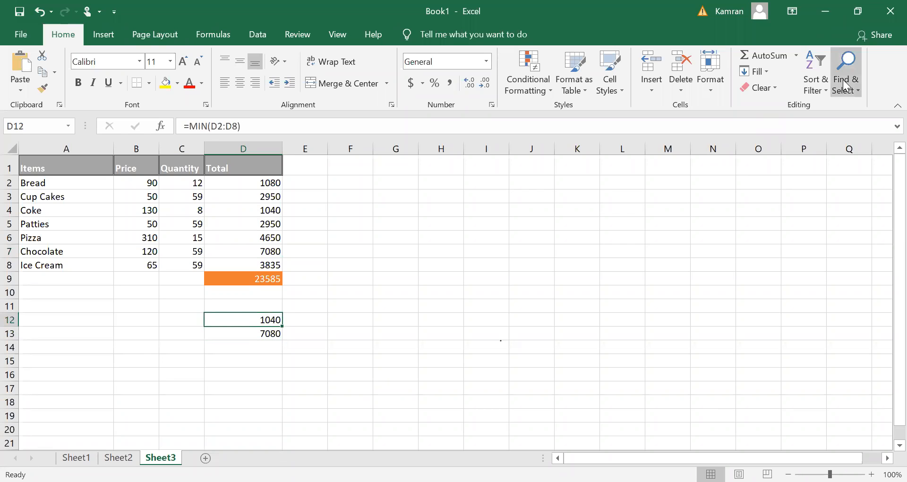
click(797, 55)
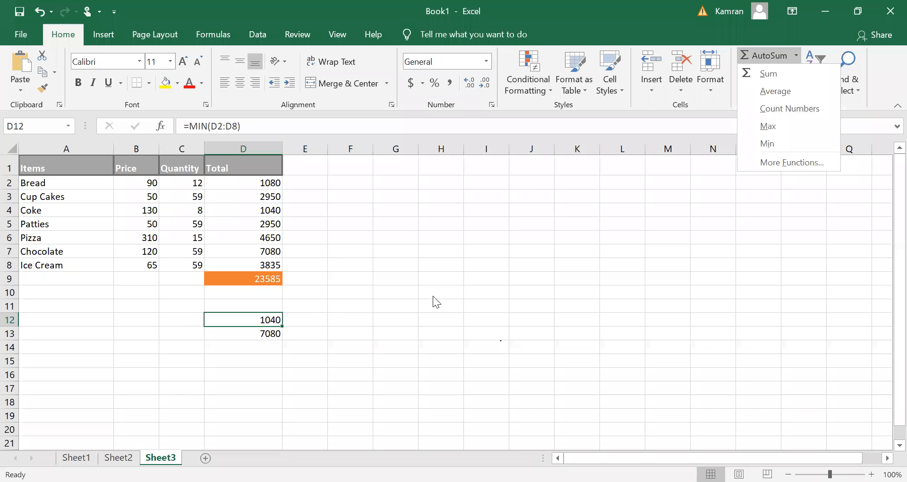
click(314, 319)
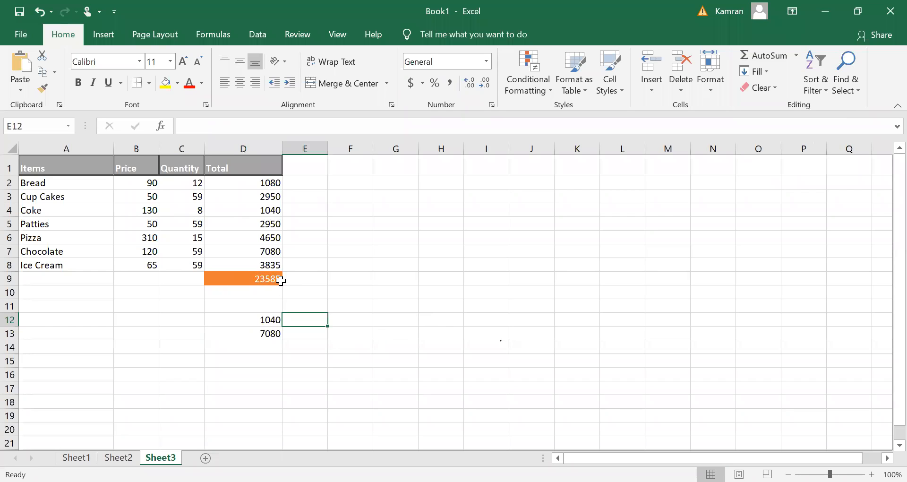
click(796, 56)
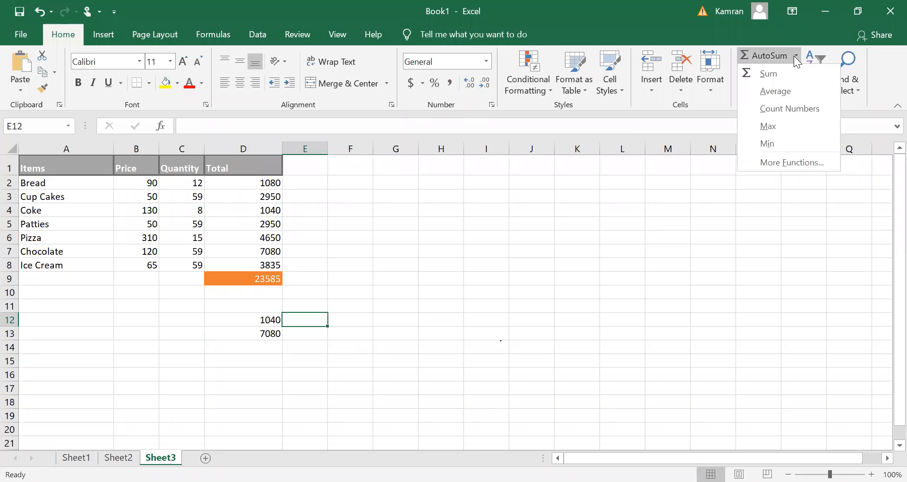
click(794, 56)
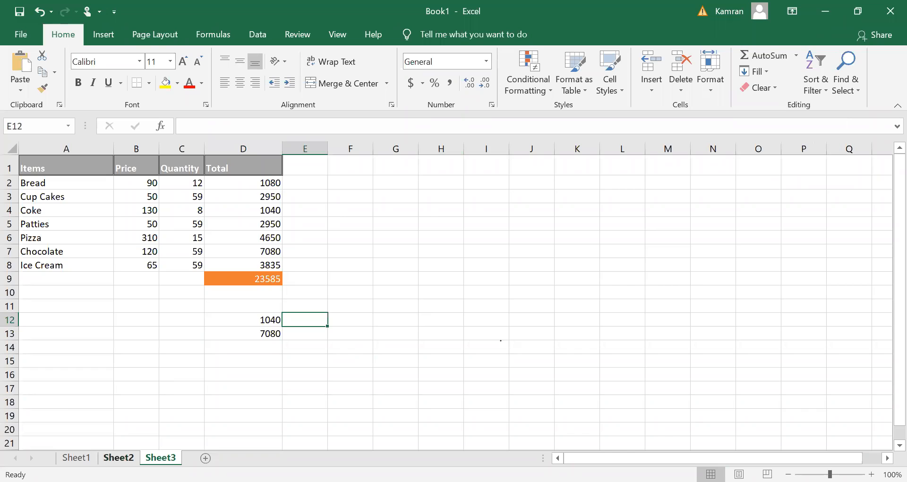
On Sheet2, widen column A and enter the headings Names, salary and bonus in A1:C1.
click(118, 457)
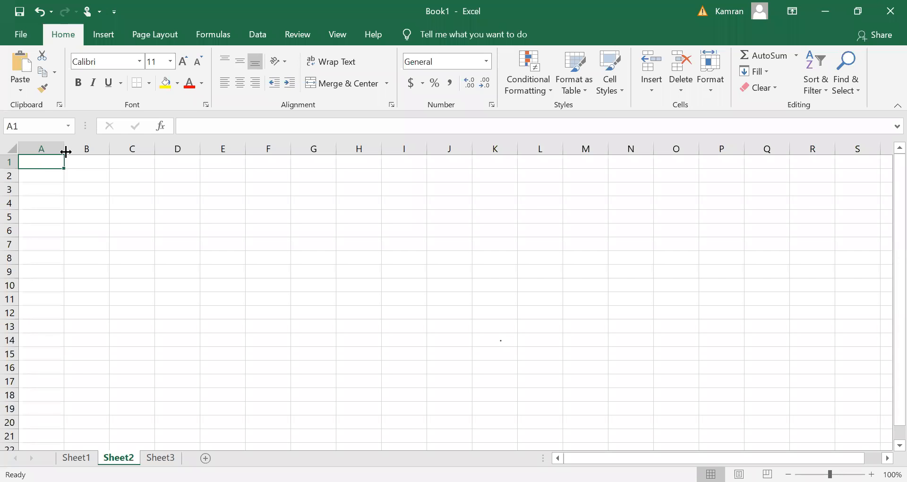
drag(65, 152, 95, 152)
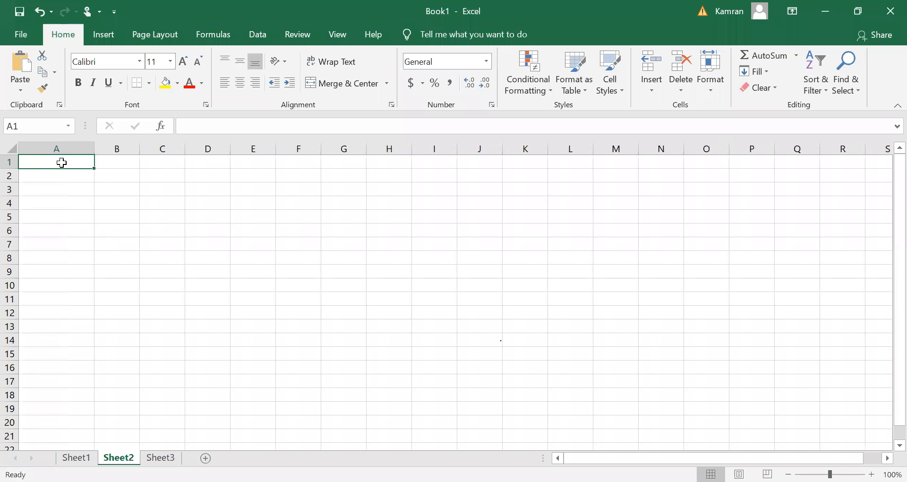
double_click(62, 162)
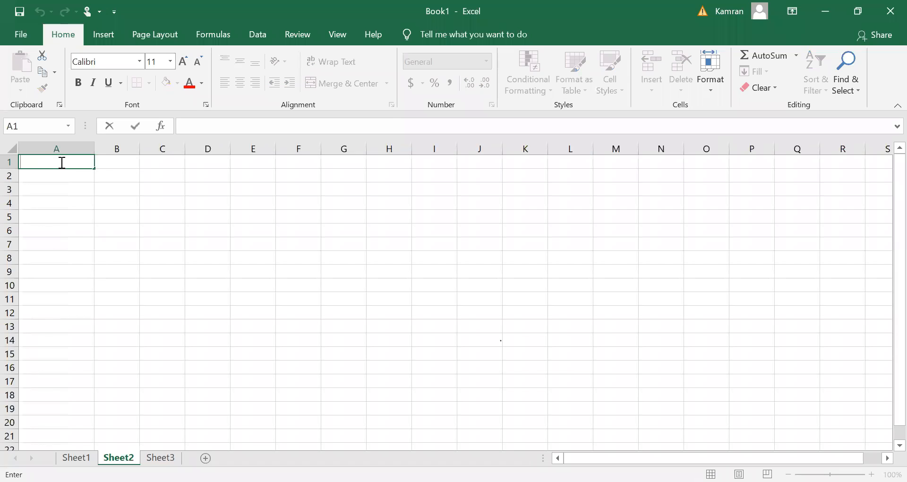
text(Names)
key(Tab)
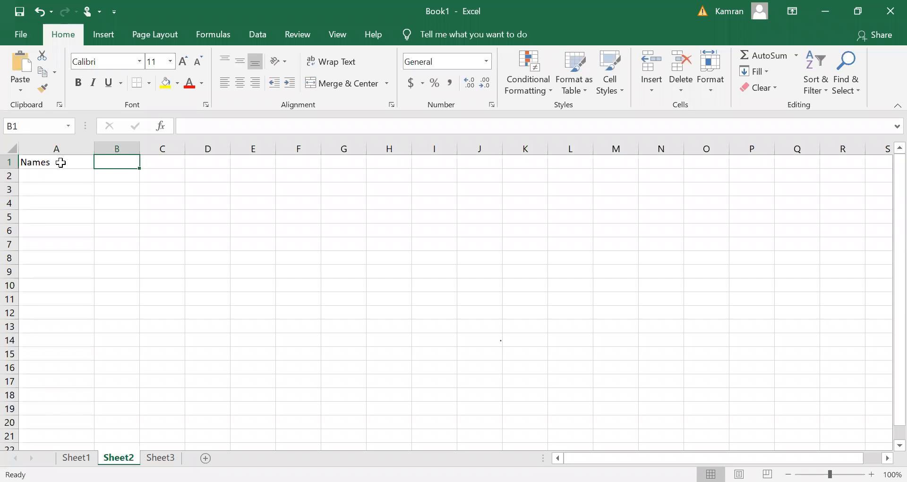
text(salary)
key(Tab)
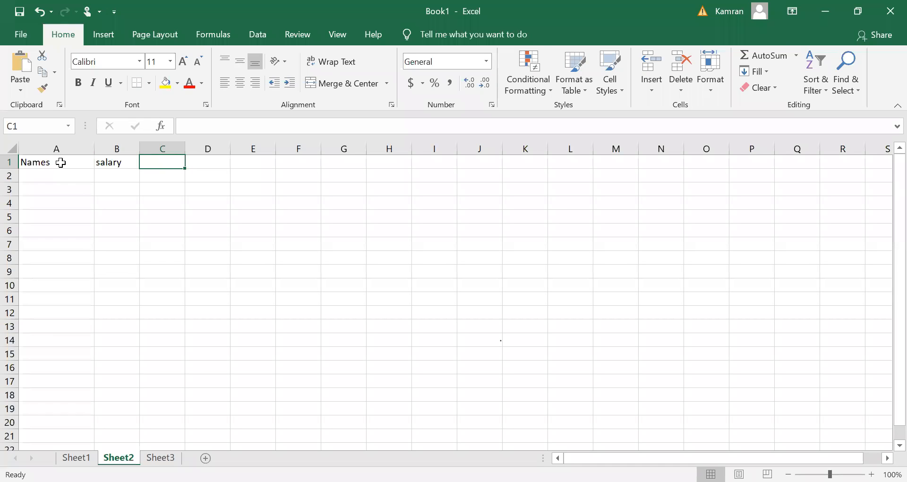
text(bonus)
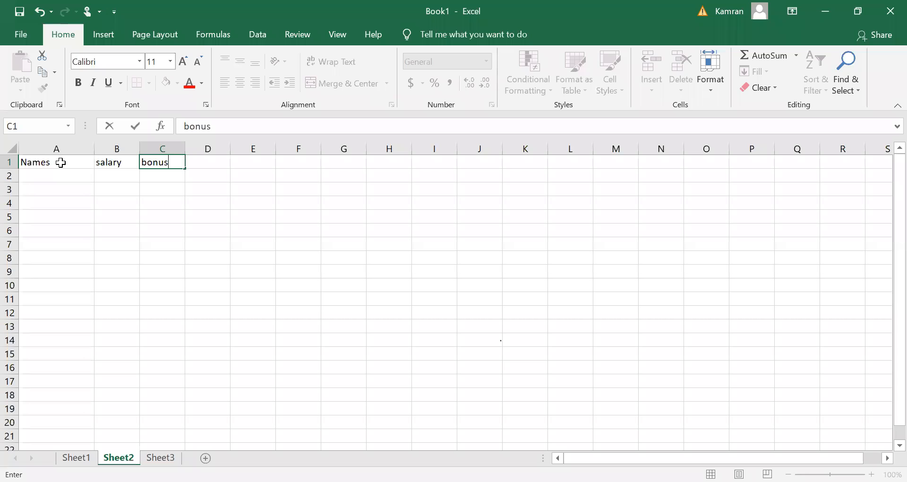
key(Tab)
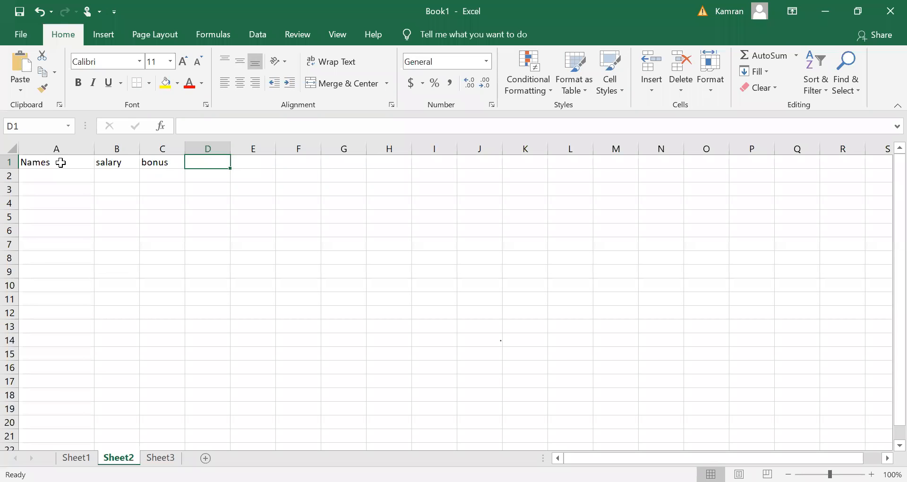
Enter salary+ in B15 and merge cells B15:E15 without centring.
click(134, 353)
text(salary)
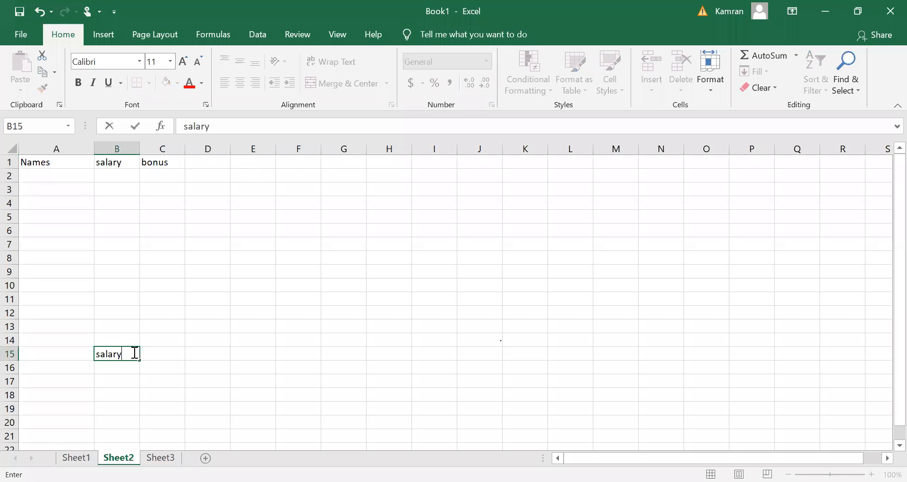
text(+)
drag(273, 354, 125, 357)
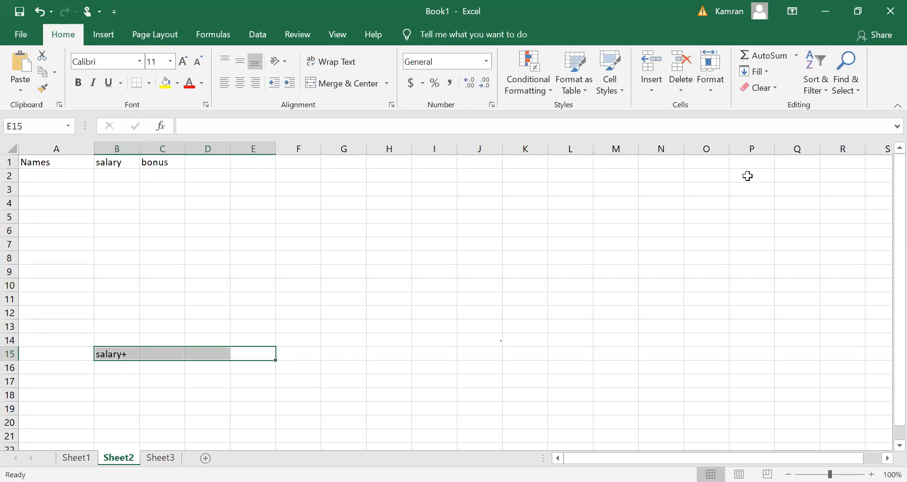
click(387, 82)
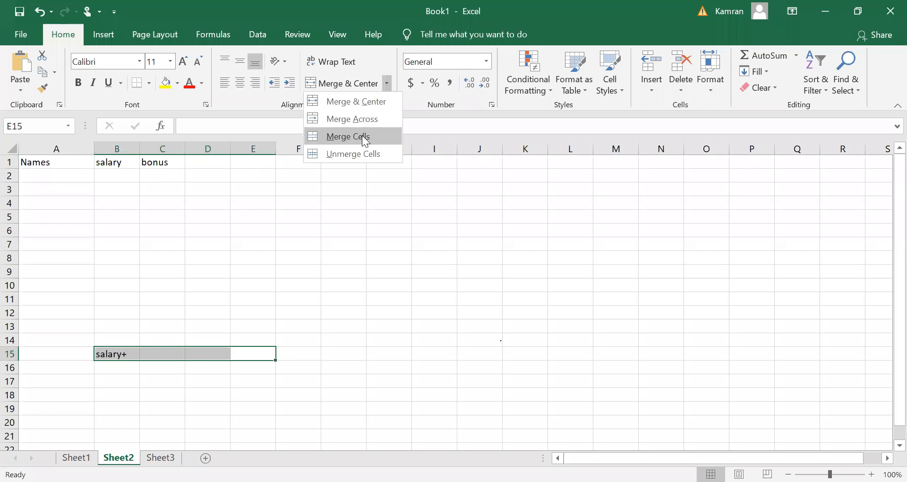
click(362, 135)
Complete the text in the merged cell B15 as Net salary=salary+bonus-3000.
double_click(138, 352)
text(salary+bonu)
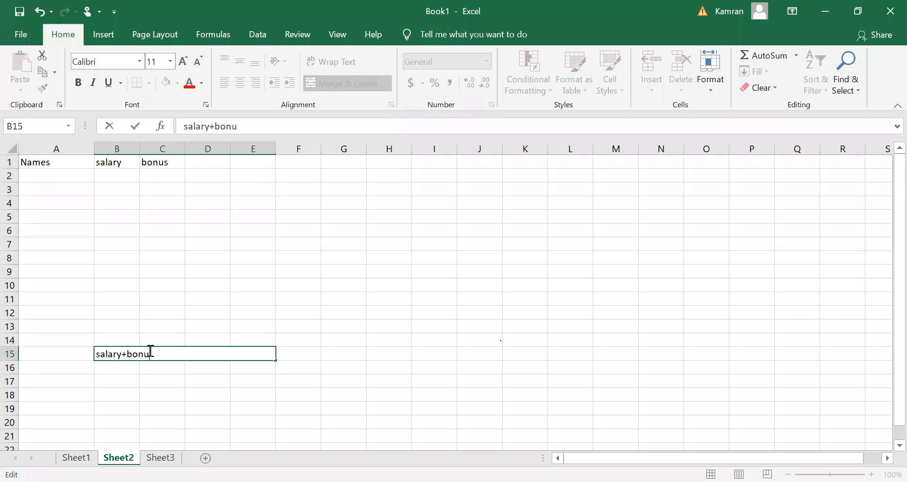
text(s-)
text(3000)
text(N)
text(t sal)
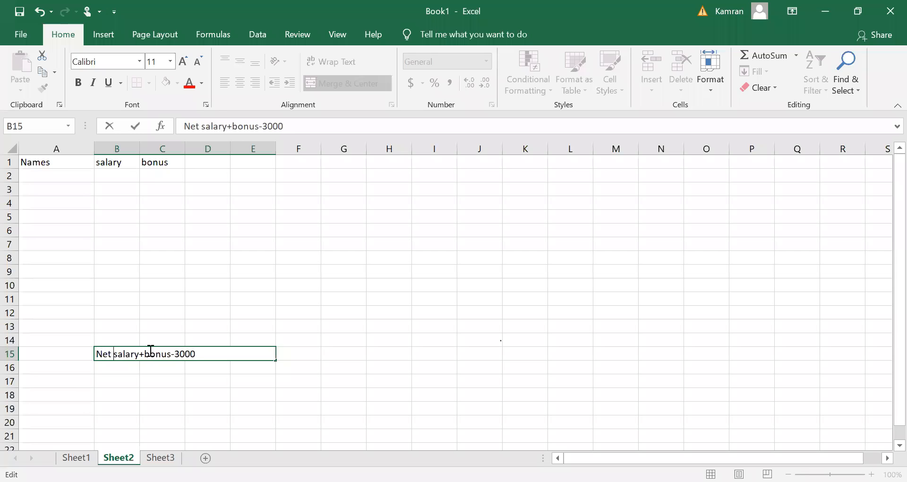
text(ary=)
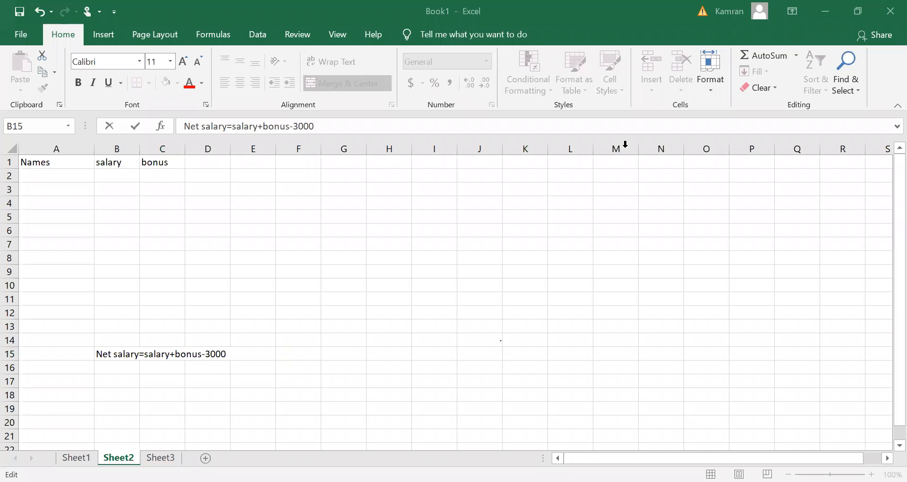
Enter the heading Net Salary in D1 and widen columns B, C and D.
click(218, 164)
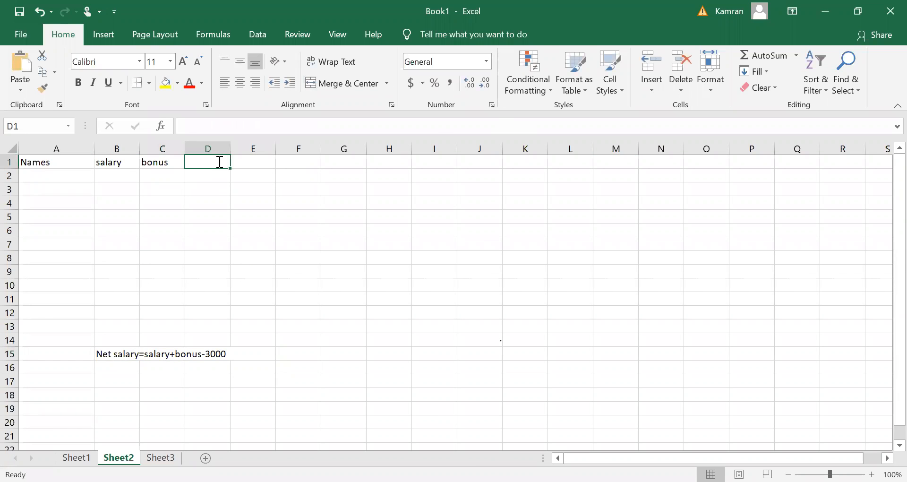
text(Net Salary)
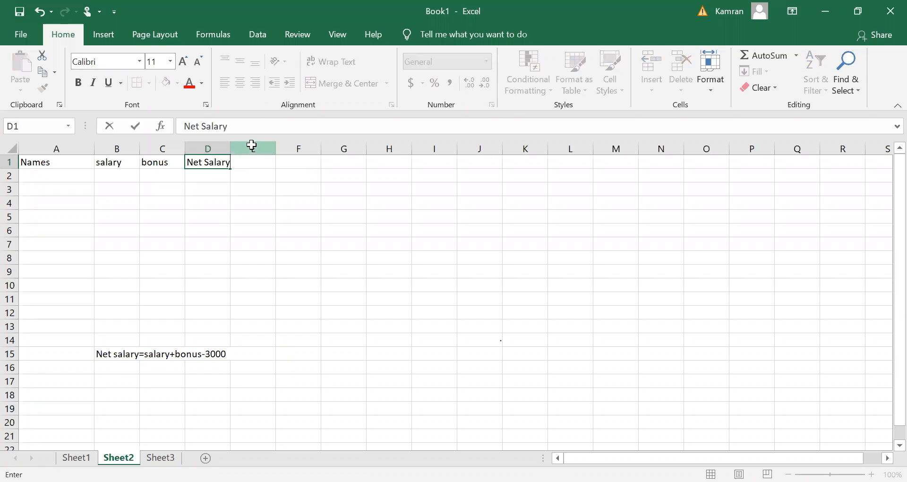
click(252, 145)
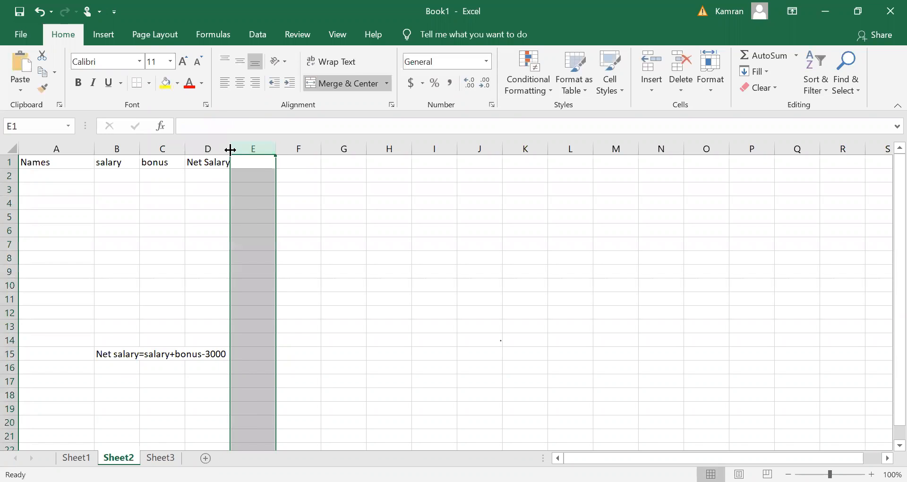
drag(230, 150, 276, 150)
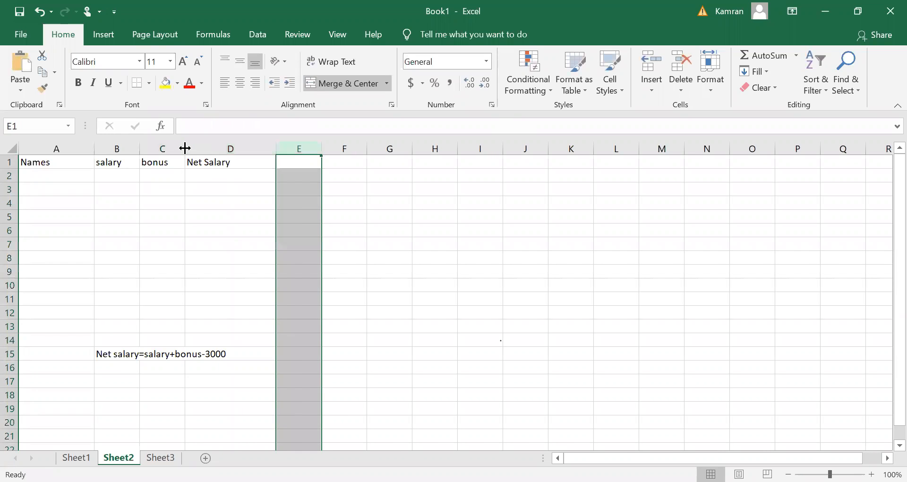
drag(185, 148, 250, 149)
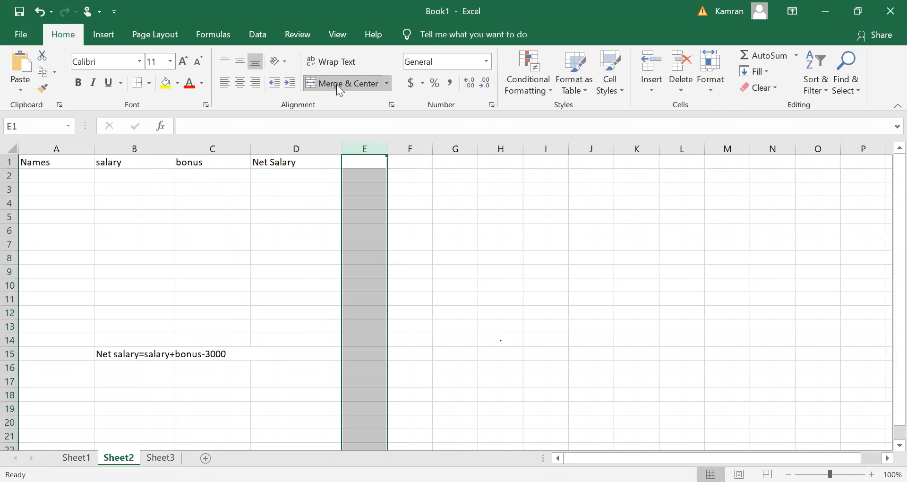
click(387, 86)
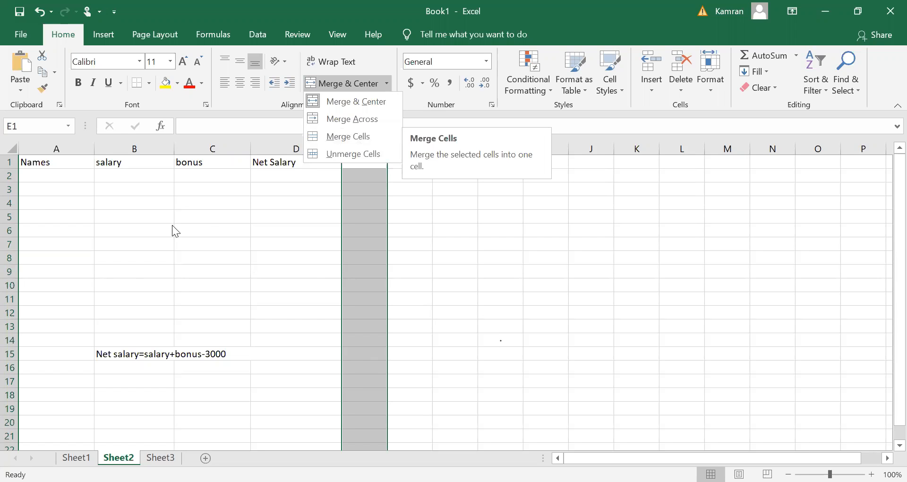
drag(454, 286, 436, 359)
click(411, 353)
drag(369, 343, 572, 339)
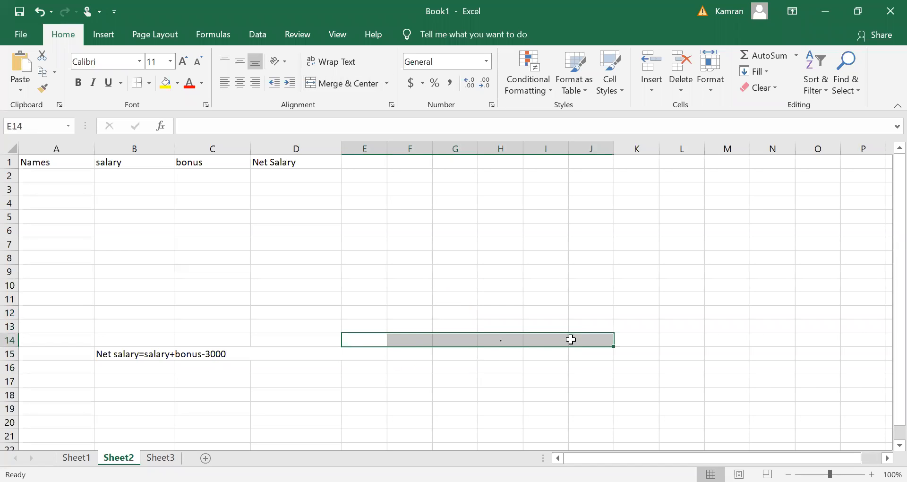
click(286, 354)
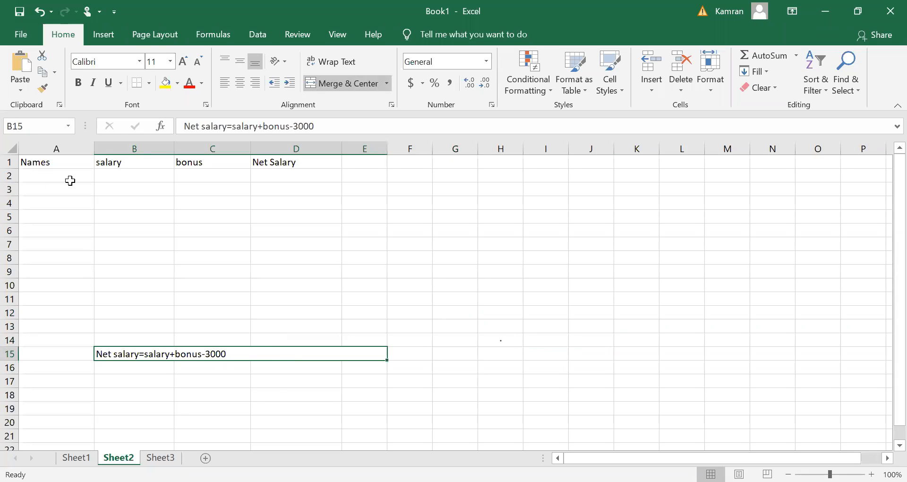
Enter the first two employees' names in A2:A3 with salaries 30000 and 34000 in B2:B3.
click(79, 177)
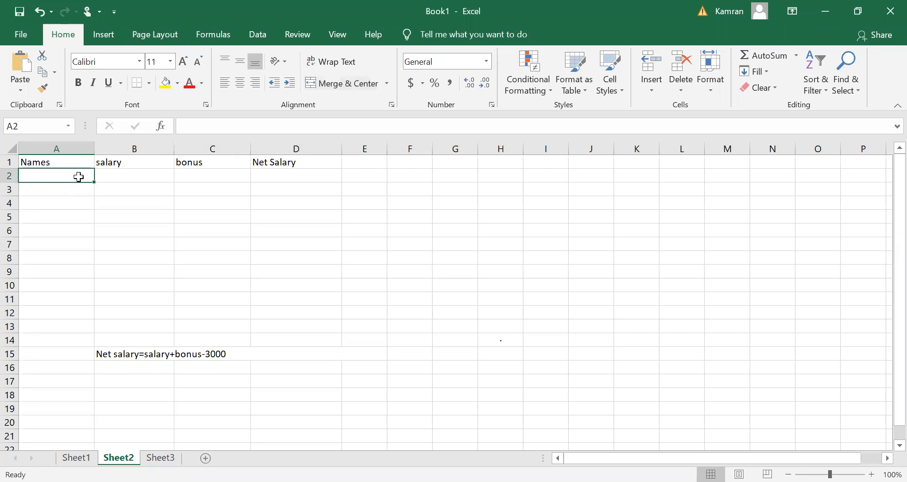
text(Asalam)
click(110, 178)
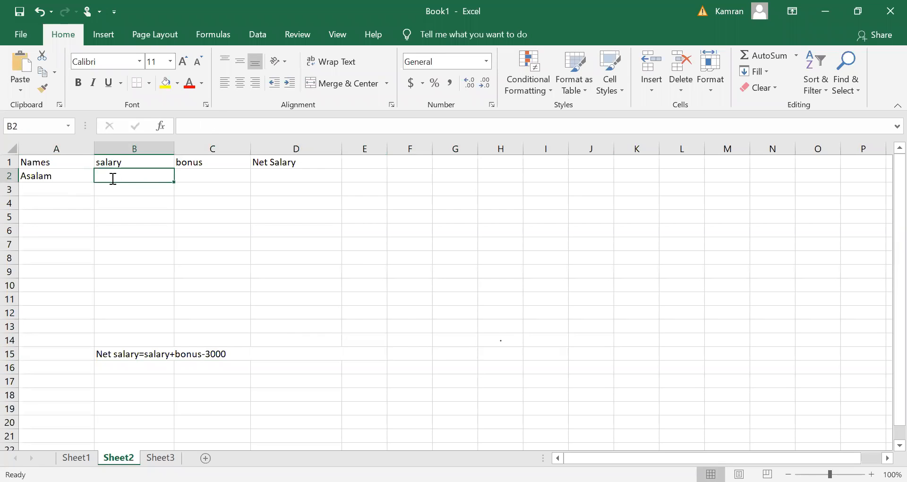
text(3000)
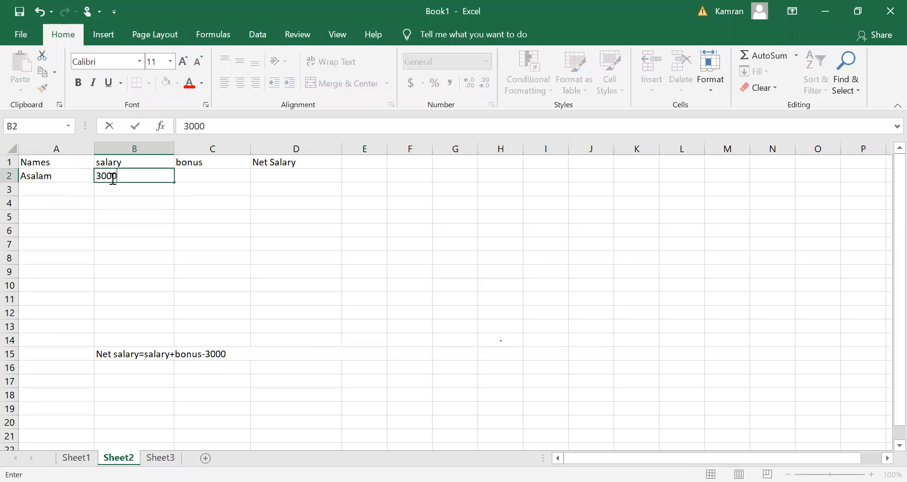
text(0)
key(Return)
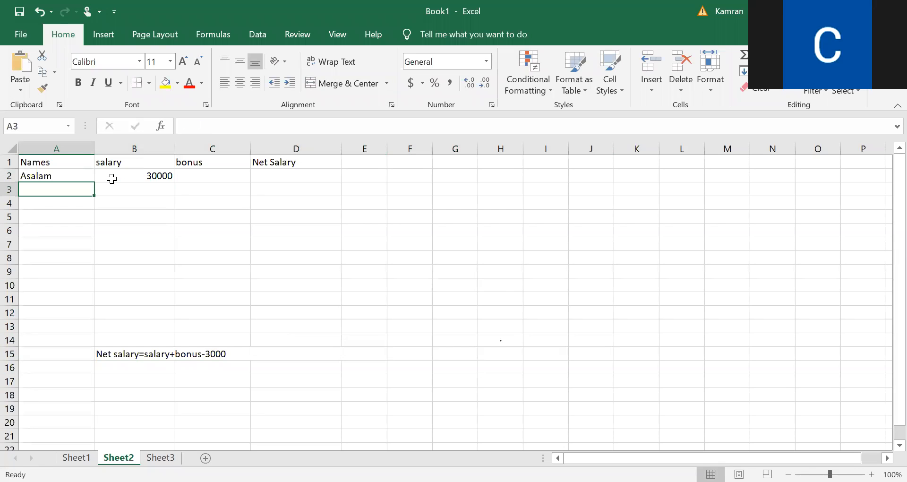
text(Hina)
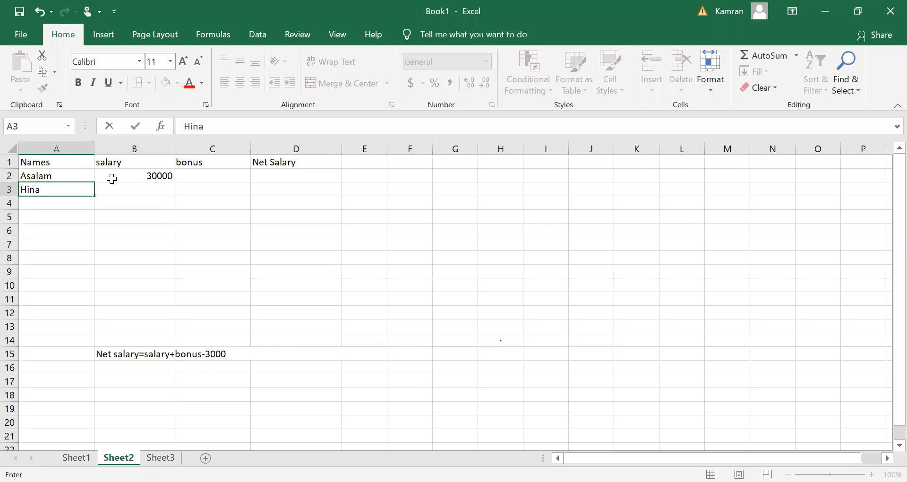
key(Tab)
text(34000)
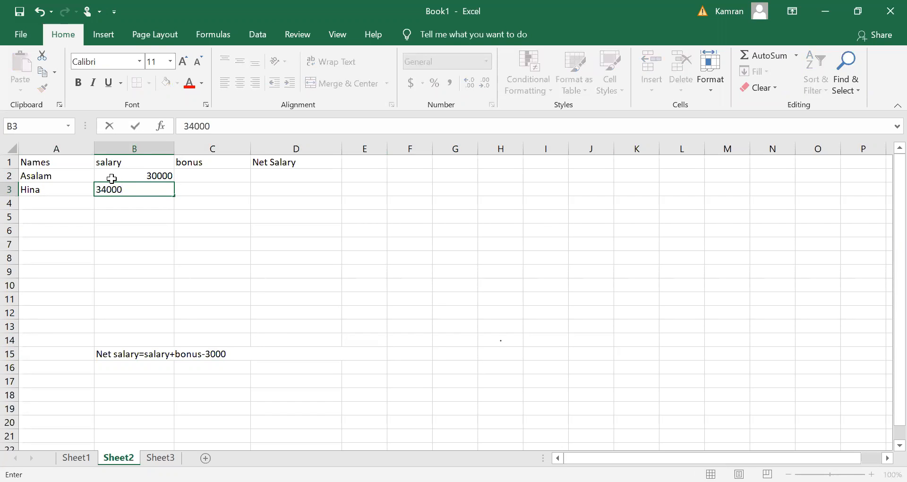
key(Tab)
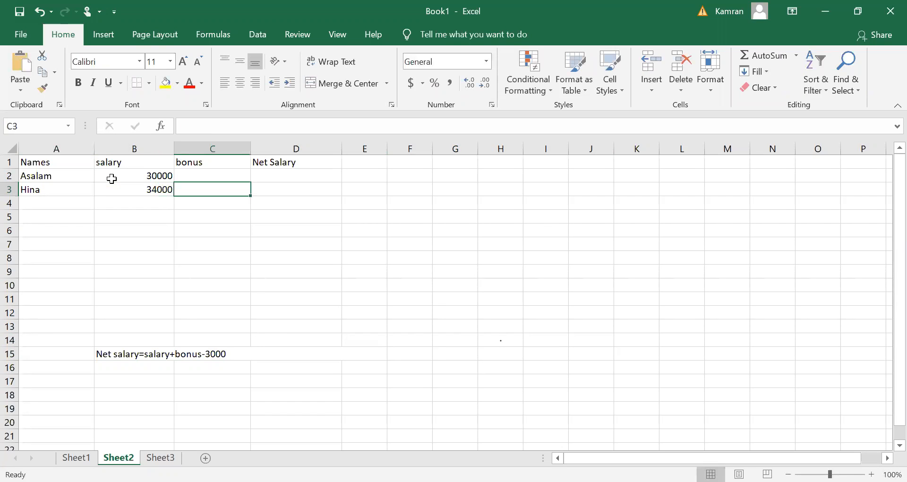
Enter the third employee's name in A4 with a salary of 65000 in B4.
key(shift+Tab)
key(shift+Tab)
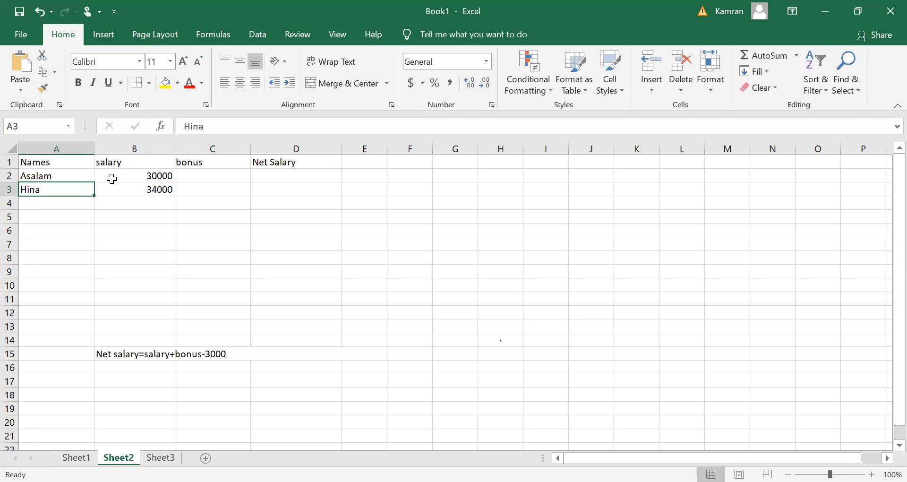
key(Down)
text(Javed)
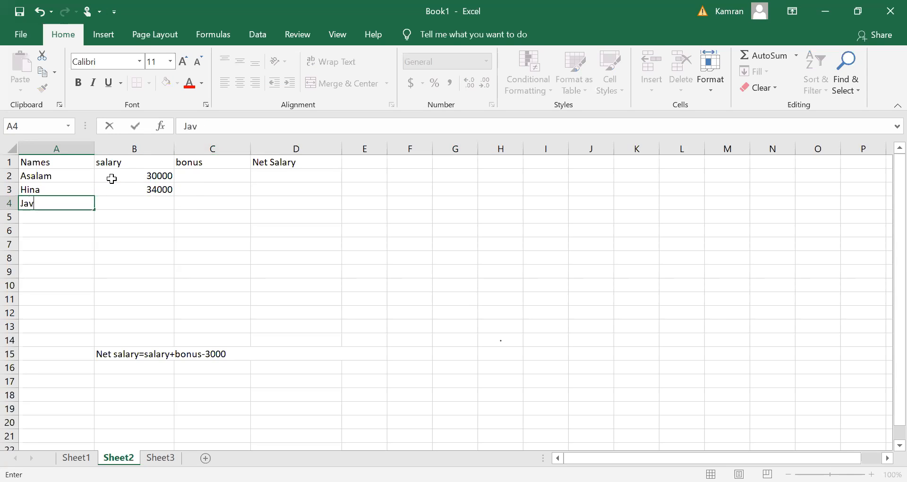
key(Tab)
key(Tab)
key(Tab)
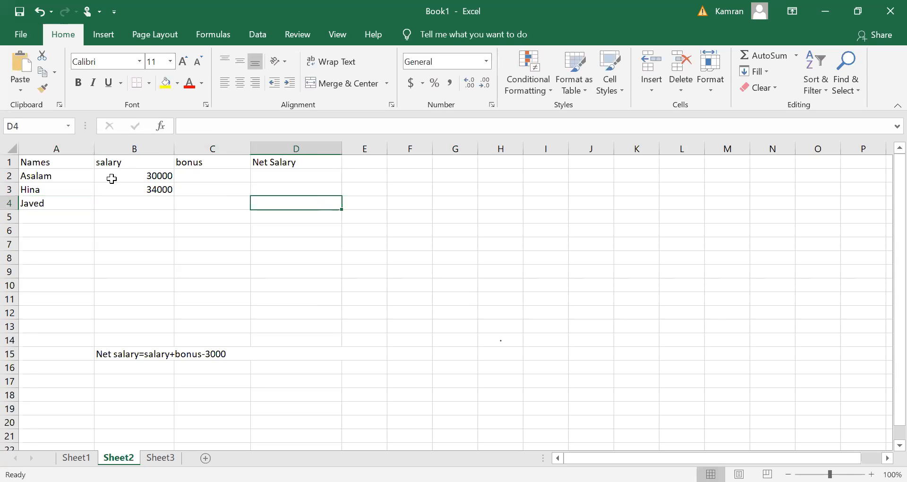
key(shift+Tab)
key(shift+Tab)
text(65000)
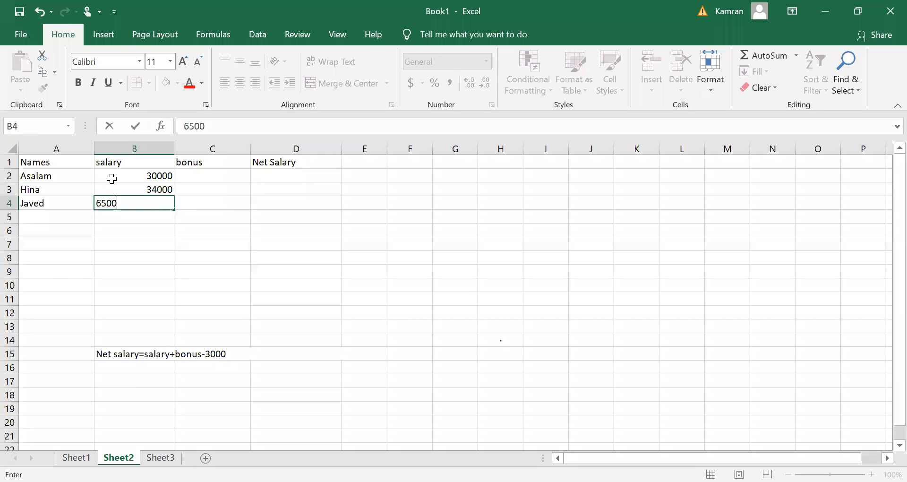
key(Return)
Enter the fourth employee's name in A5 with a salary of 72000 in B5.
text(Akram)
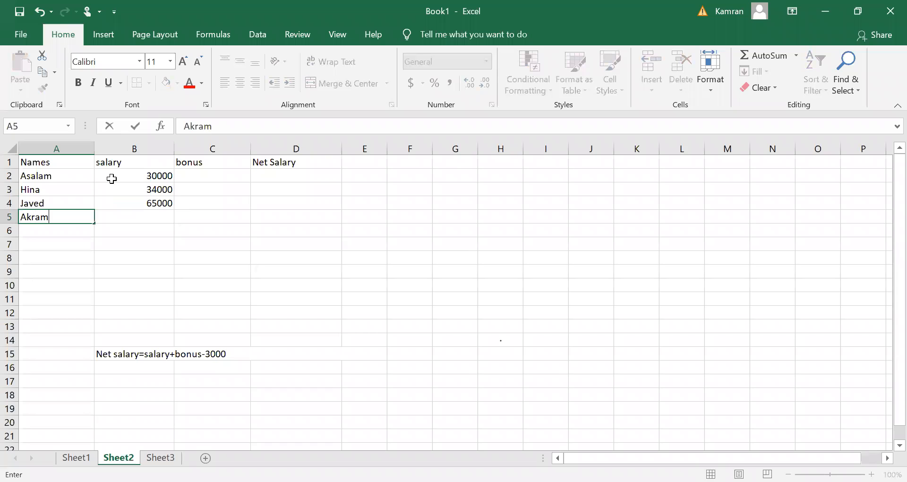
key(Tab)
text(72000)
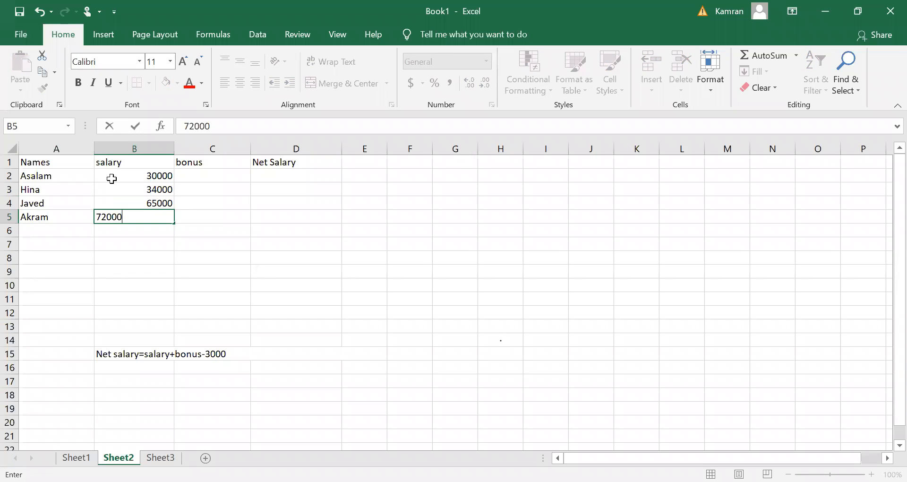
Enter the bonuses 2000, 1500, 1000 and 4500 in cells C2:C5.
click(204, 180)
click(541, 102)
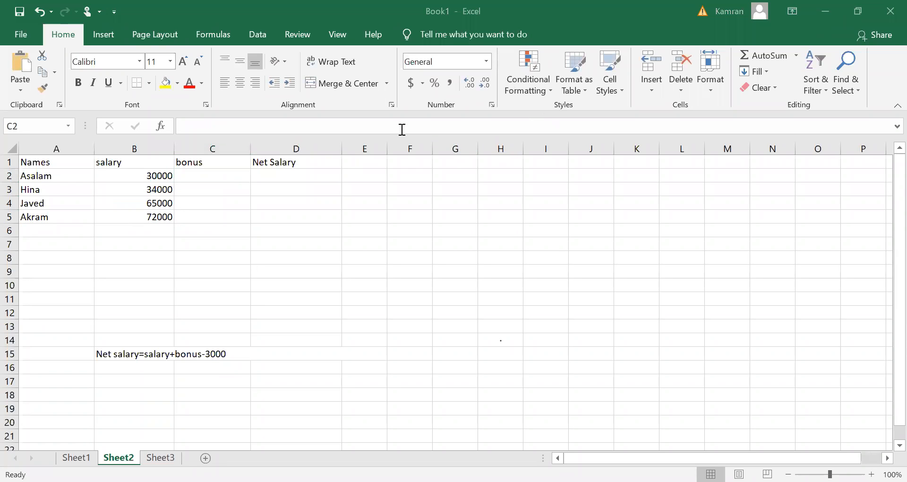
click(224, 177)
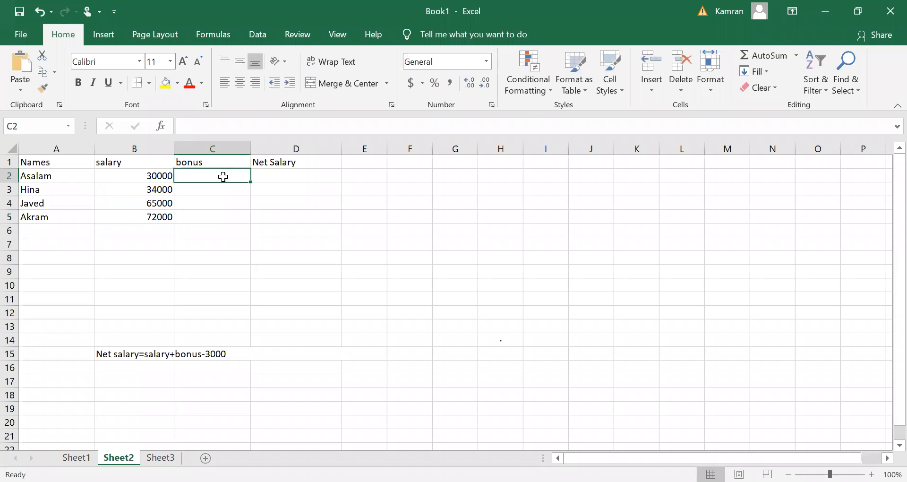
double_click(223, 177)
text(2000)
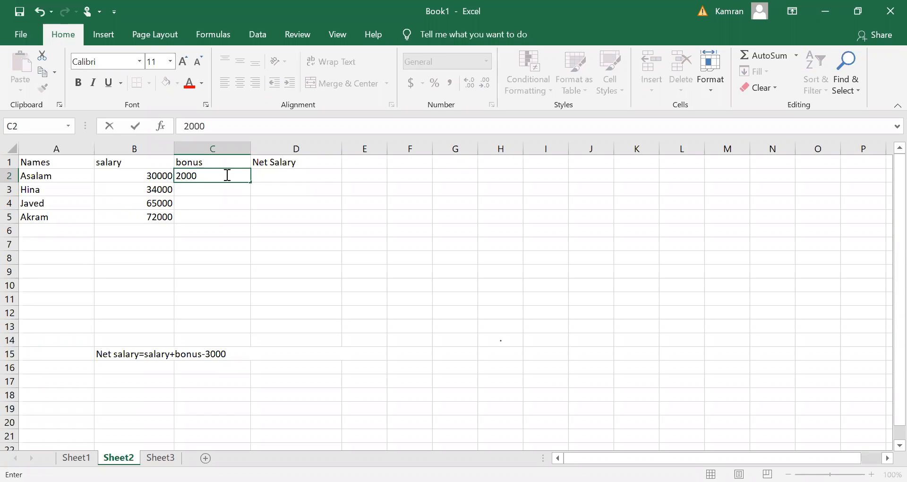
key(Return)
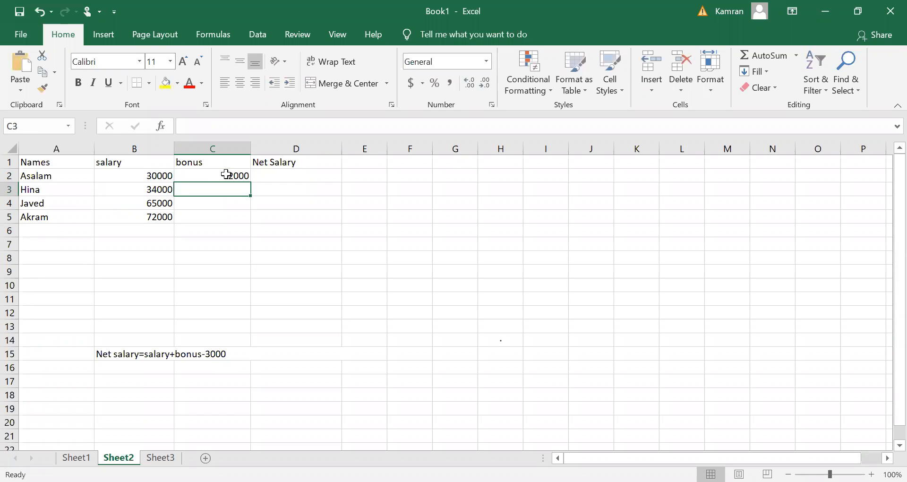
text(1500)
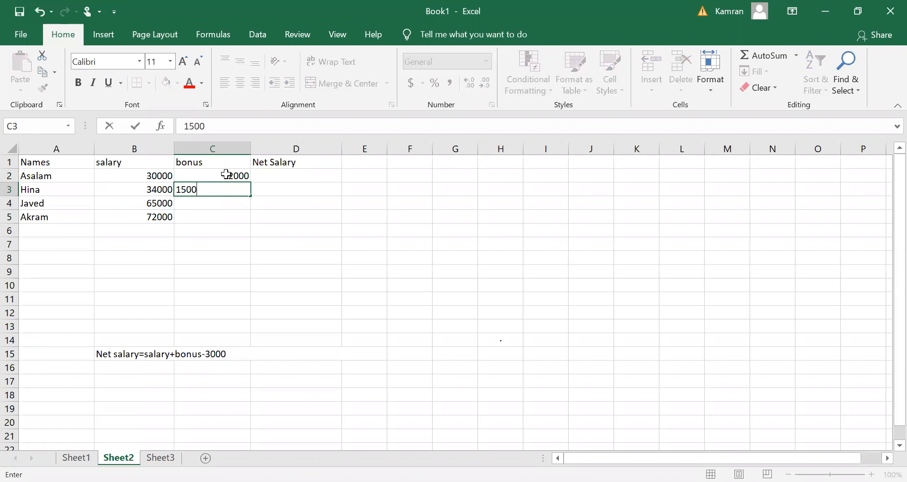
key(Return)
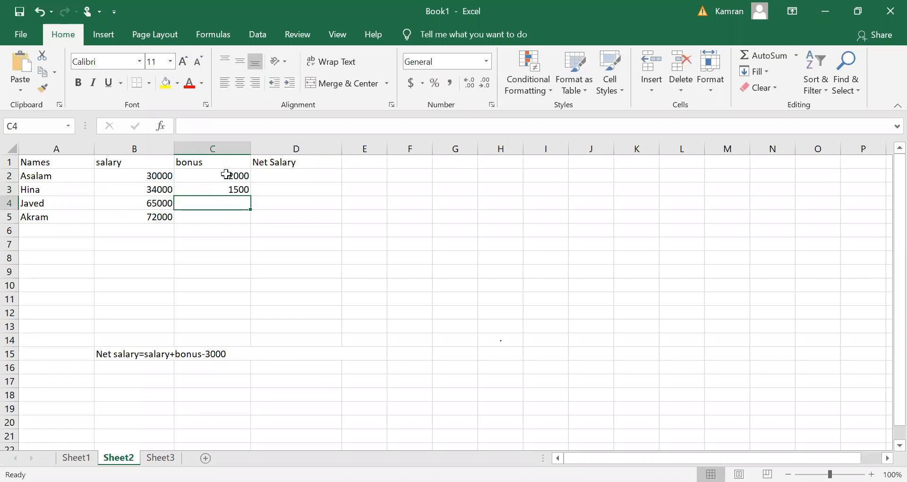
text(1000)
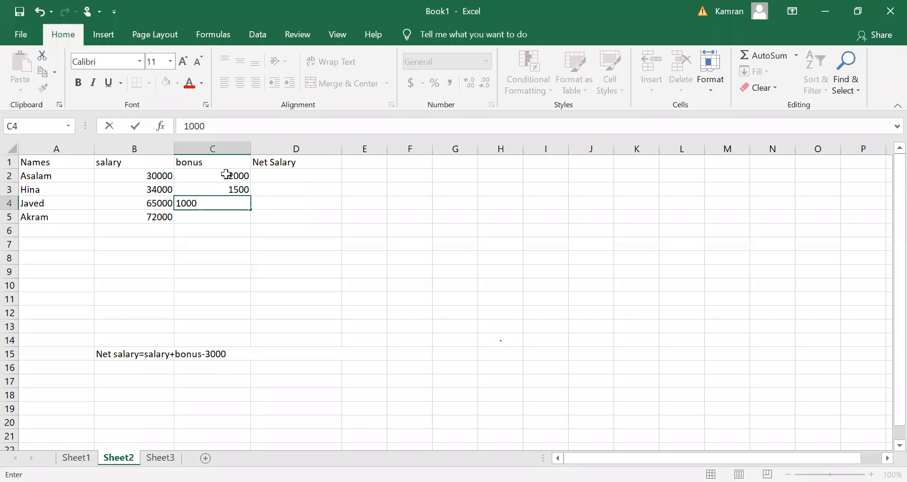
key(Return)
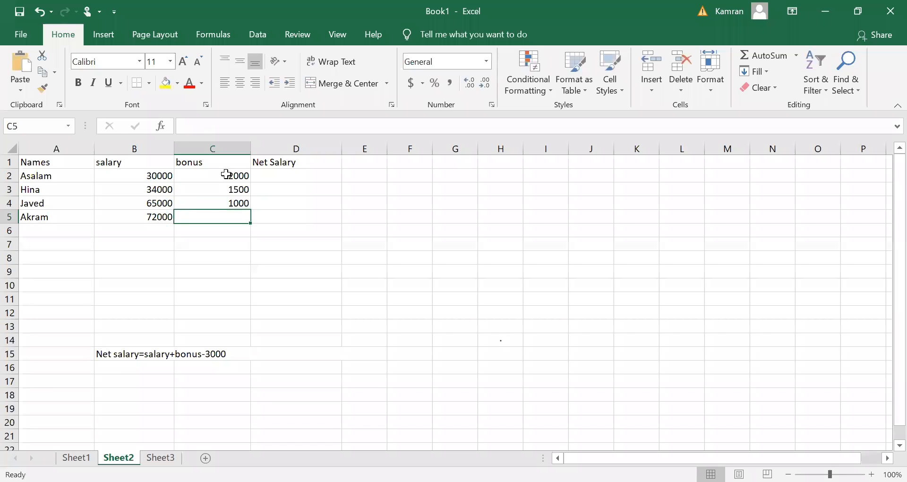
text(4500)
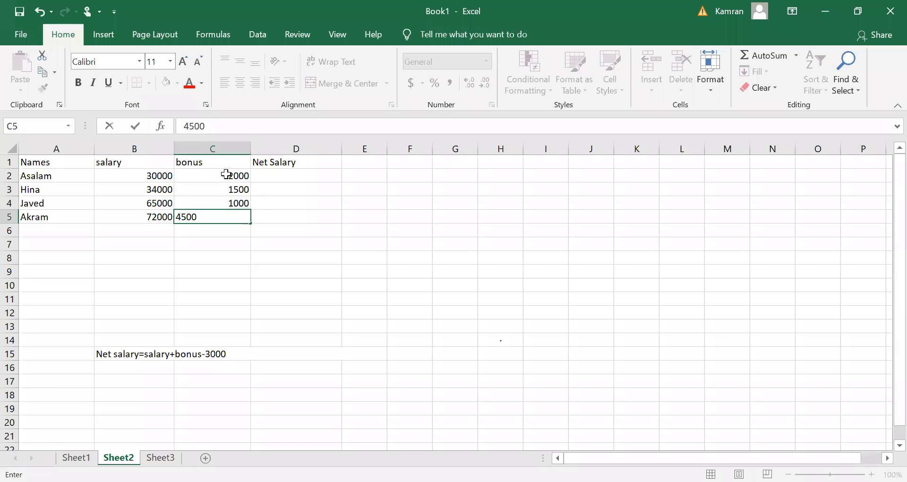
Widen column D and enter the net salary formula =B2+C2-3000 in D2.
click(291, 173)
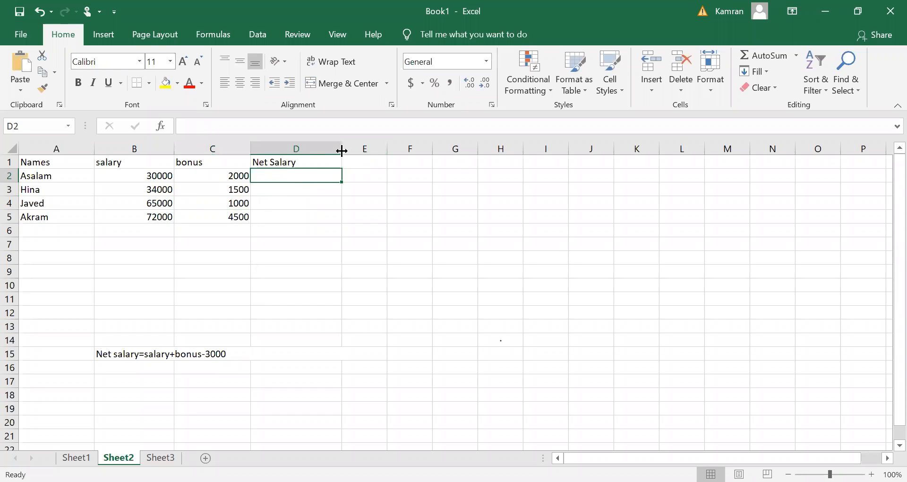
drag(342, 151, 378, 156)
double_click(342, 174)
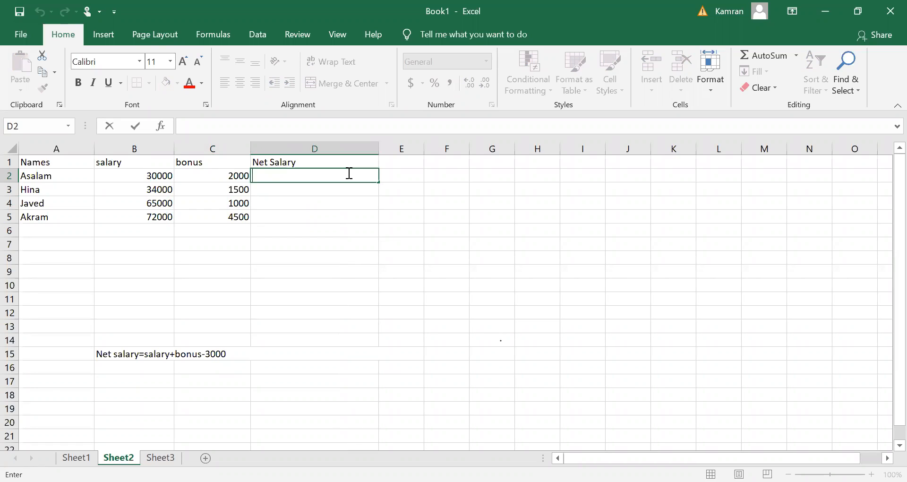
text(=)
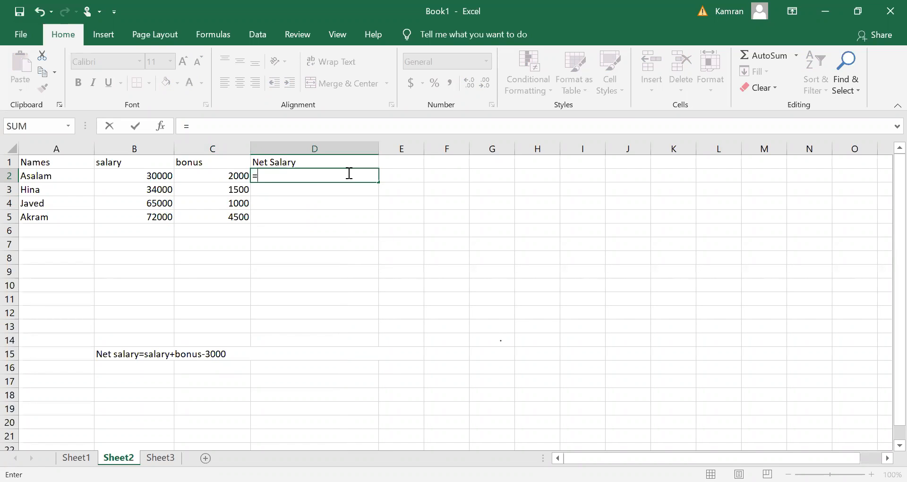
click(150, 178)
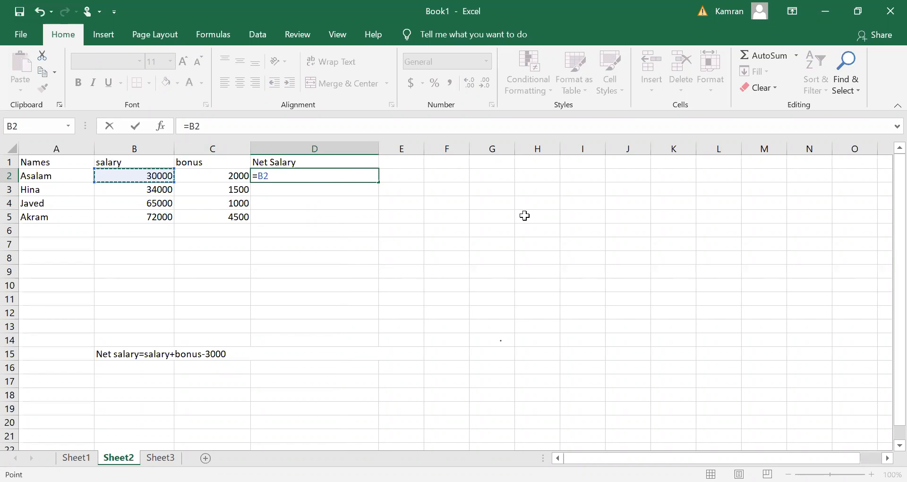
text(+)
click(234, 177)
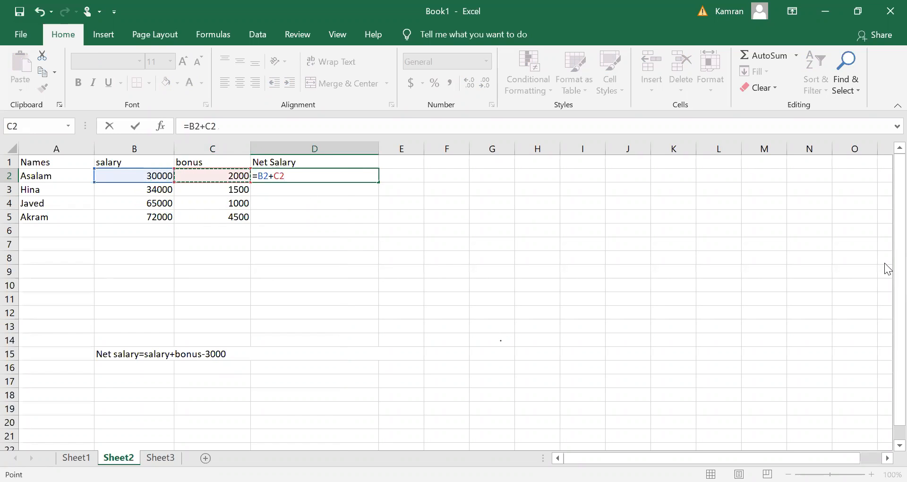
text(-3000)
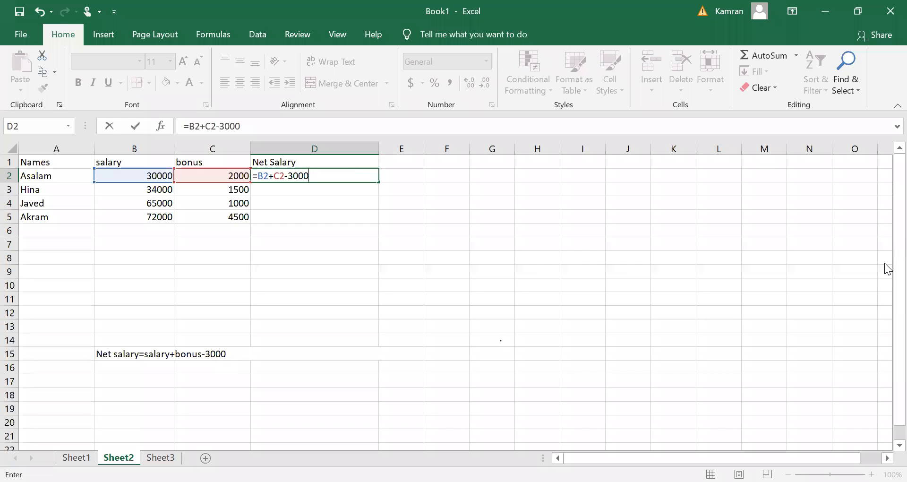
key(Return)
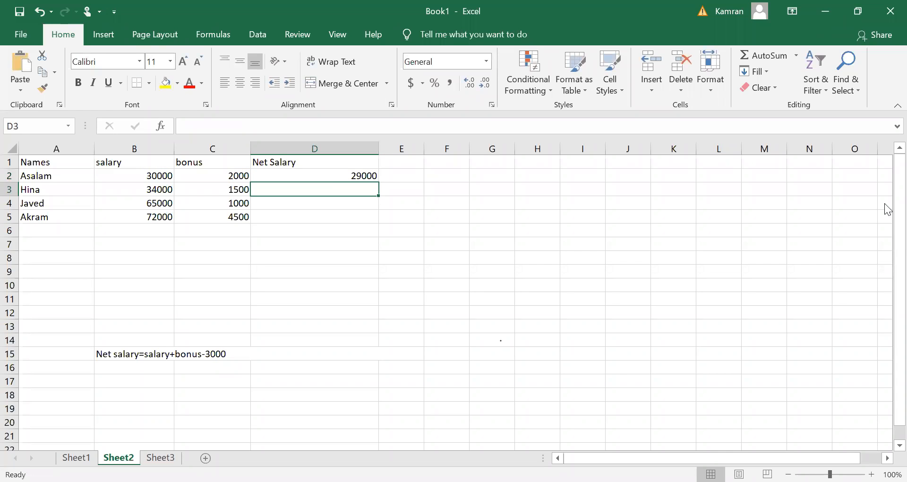
Fill the net salary formula from D2 down to D5 and check the copied formula in D5.
click(349, 172)
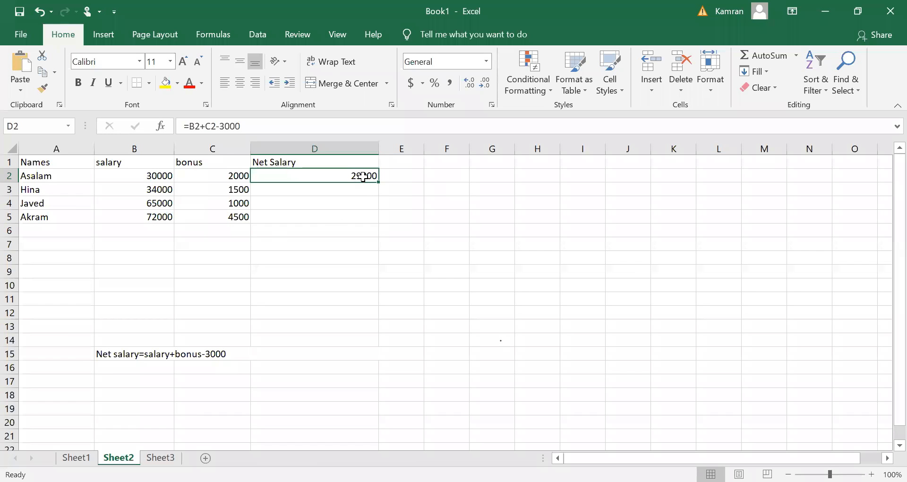
drag(380, 180, 378, 228)
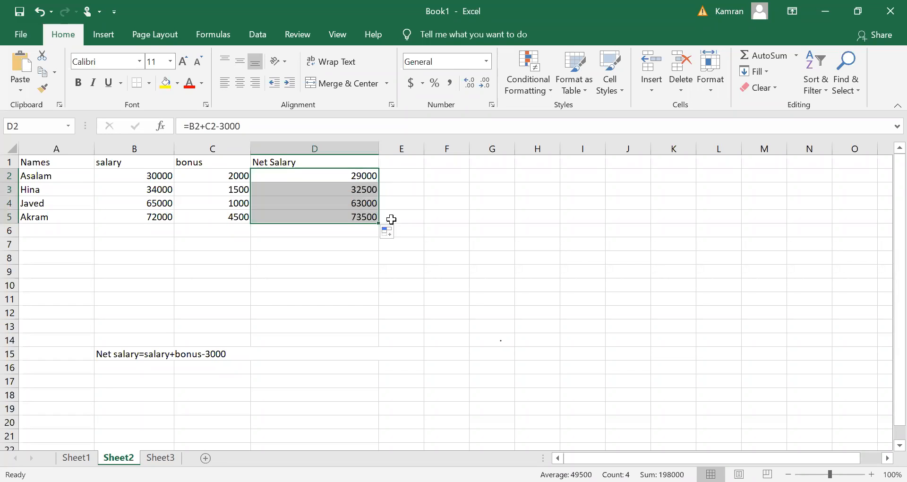
click(355, 231)
click(343, 218)
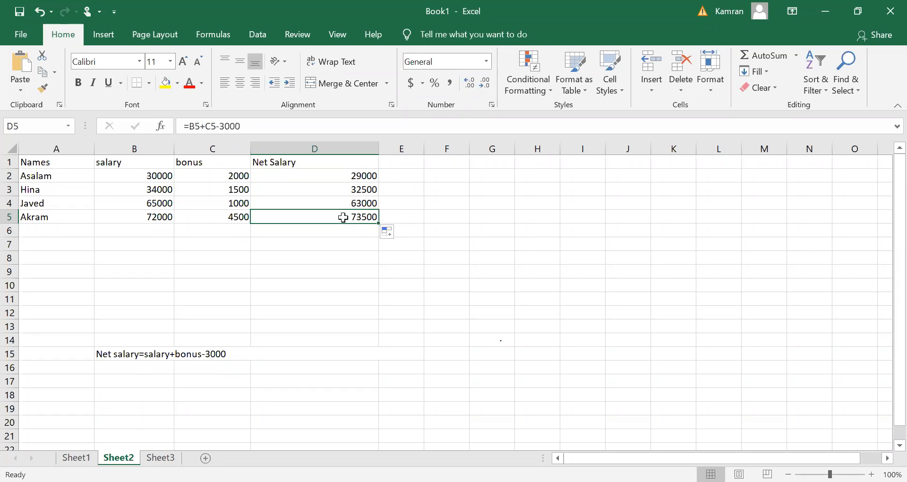
click(399, 217)
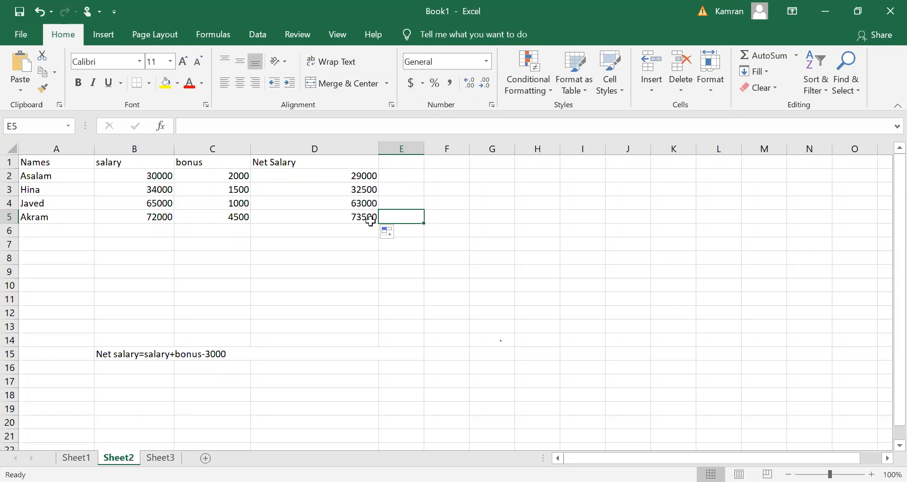
Clear the copied net salary formulas from cells D3:D5.
click(348, 176)
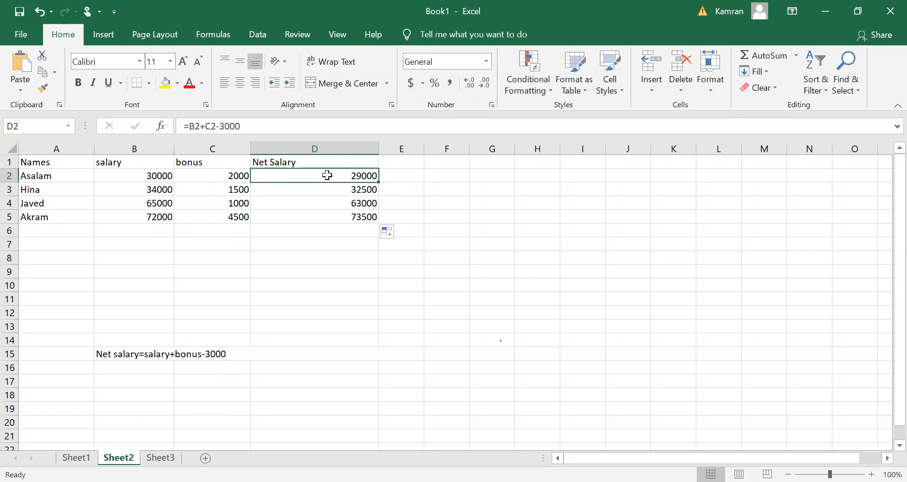
drag(335, 194, 355, 214)
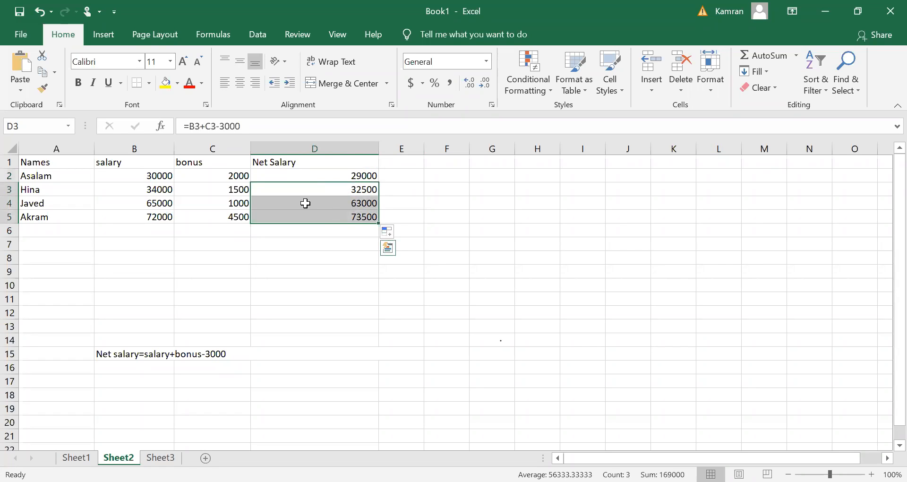
key(Delete)
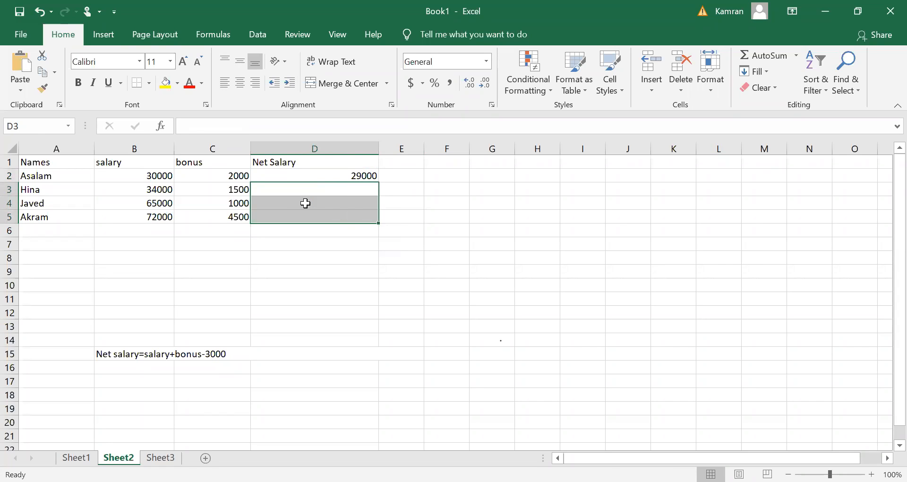
Refill D3:D5 with the net salary formula from D2, repeating the fill once more.
key(Up)
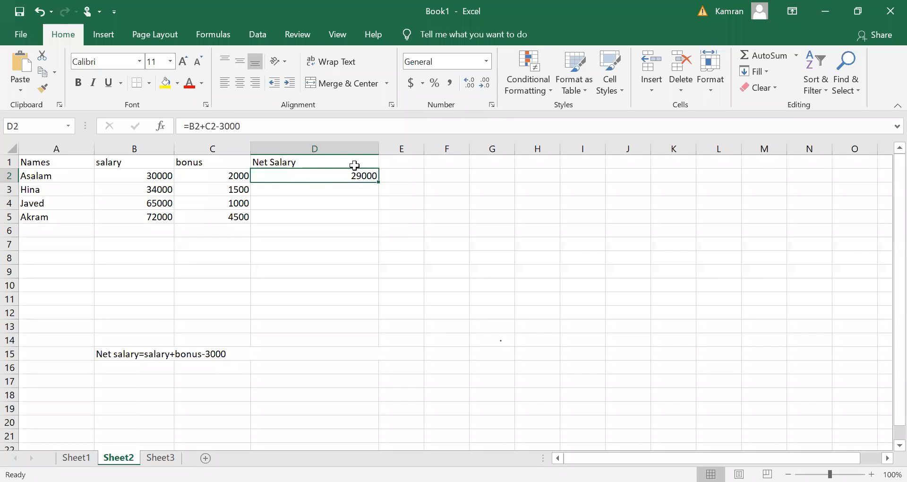
key(ctrl+c)
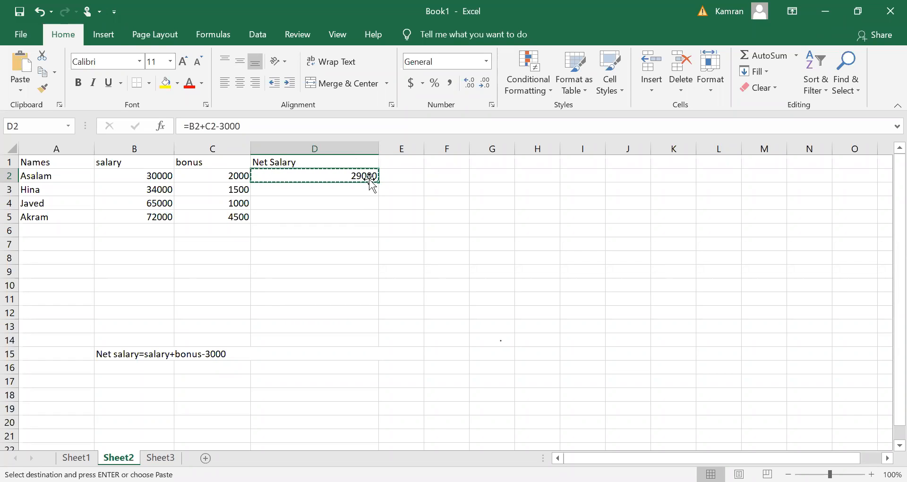
drag(381, 183, 376, 218)
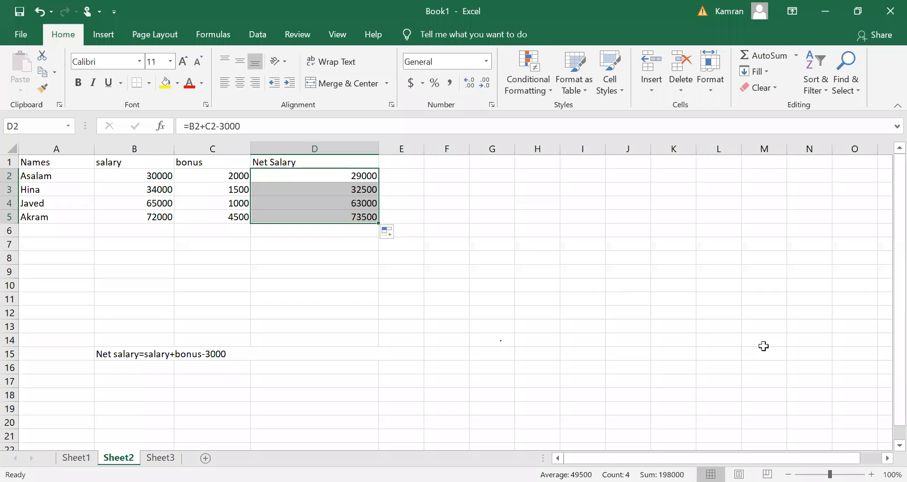
click(408, 174)
click(360, 174)
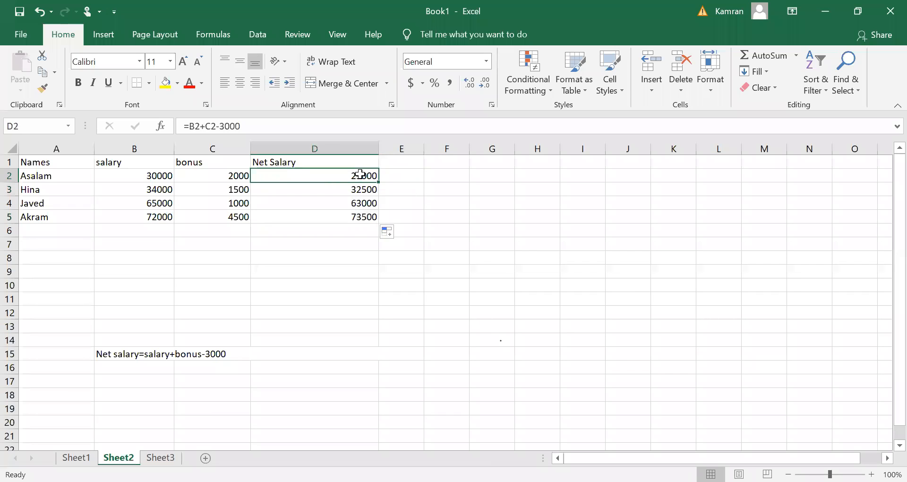
drag(378, 182, 382, 219)
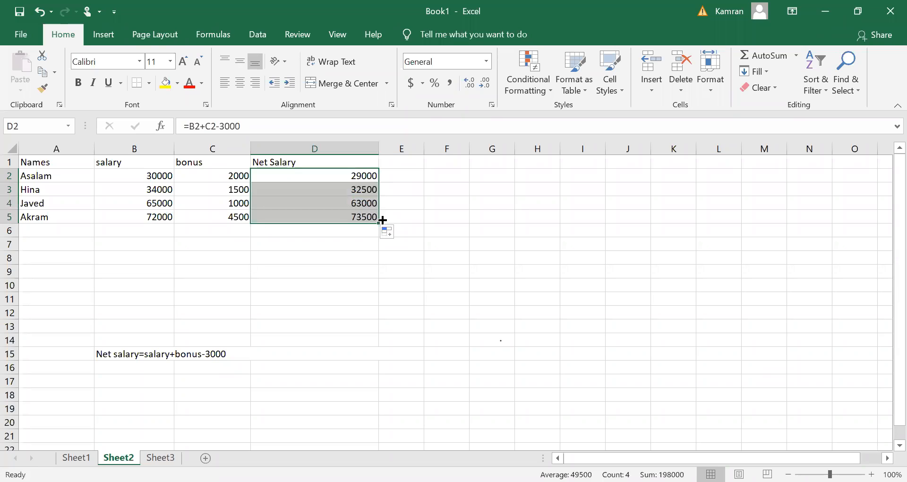
click(354, 241)
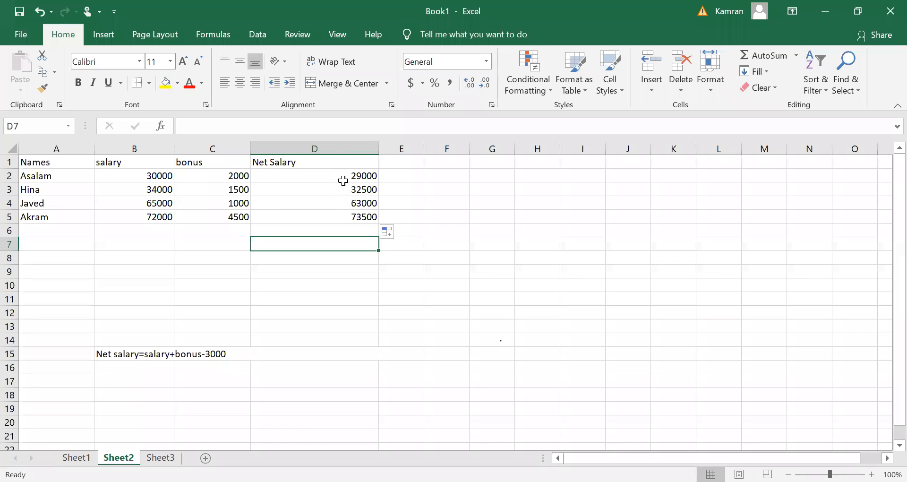
Switch to Sheet3 and examine the list of statistical functions from AVEDEV to VAR.S, closing the Help pane.
click(161, 457)
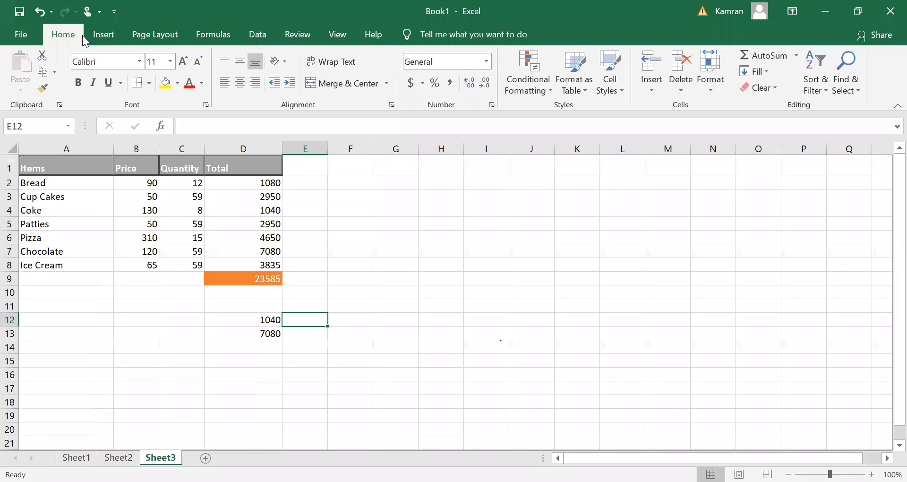
click(214, 35)
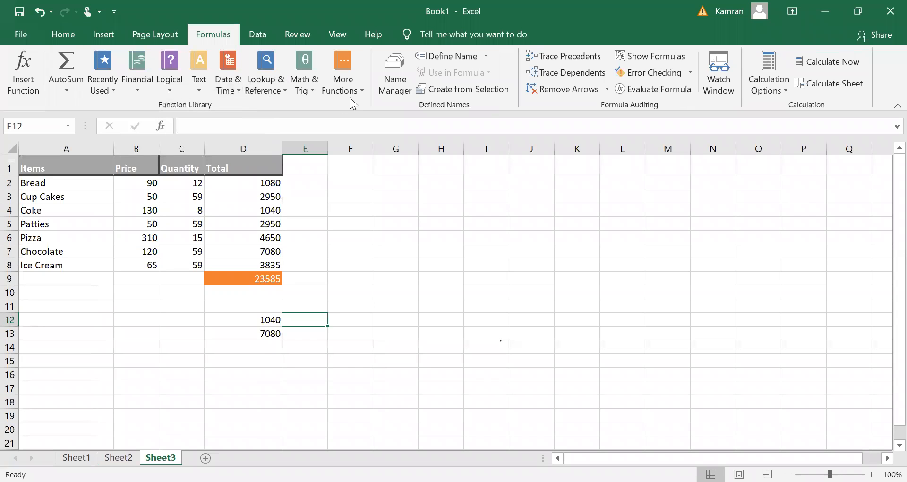
click(361, 91)
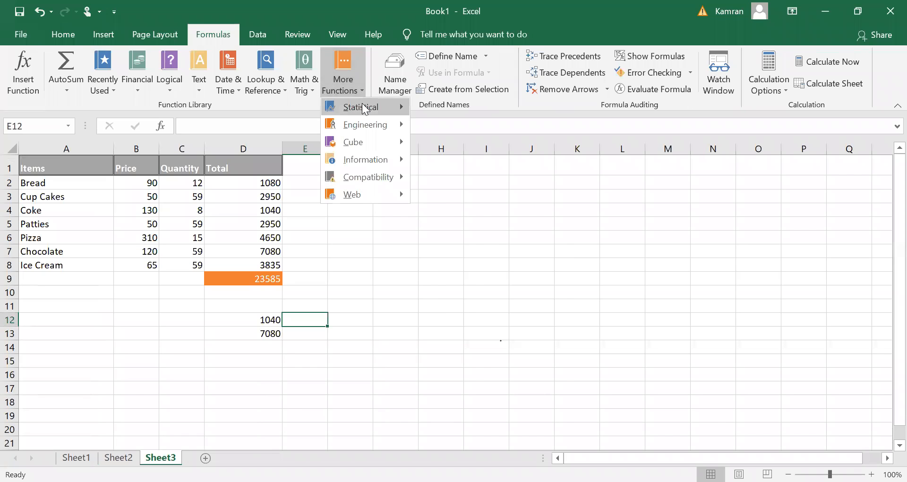
mouse_move(365, 108)
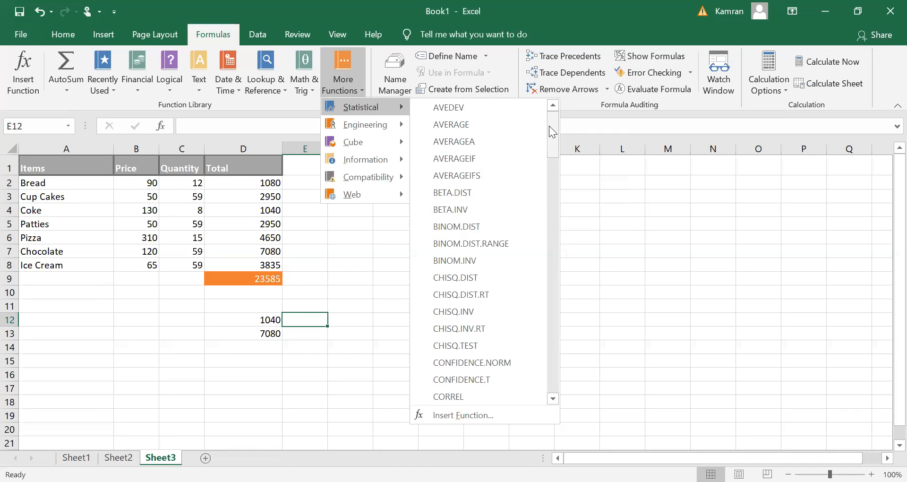
mouse_move(550, 126)
mouse_down()
mouse_move(555, 263)
mouse_move(546, 234)
mouse_move(545, 122)
mouse_up()
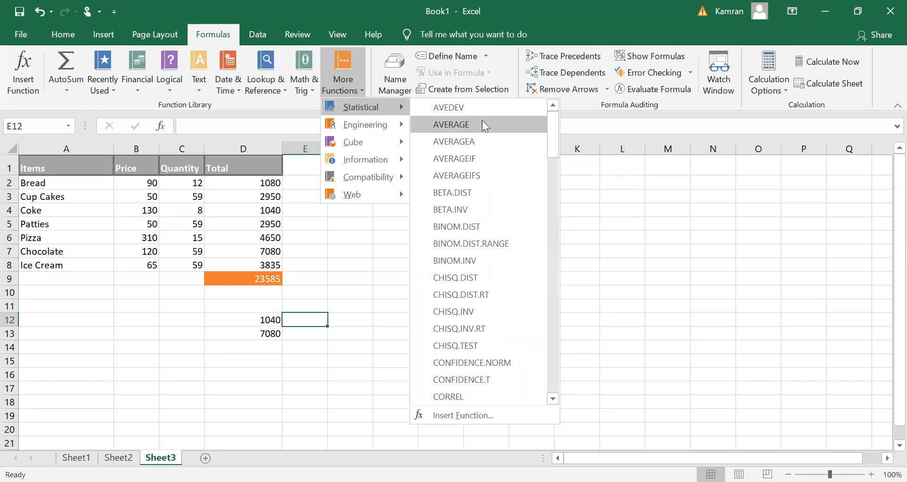
drag(551, 126, 545, 350)
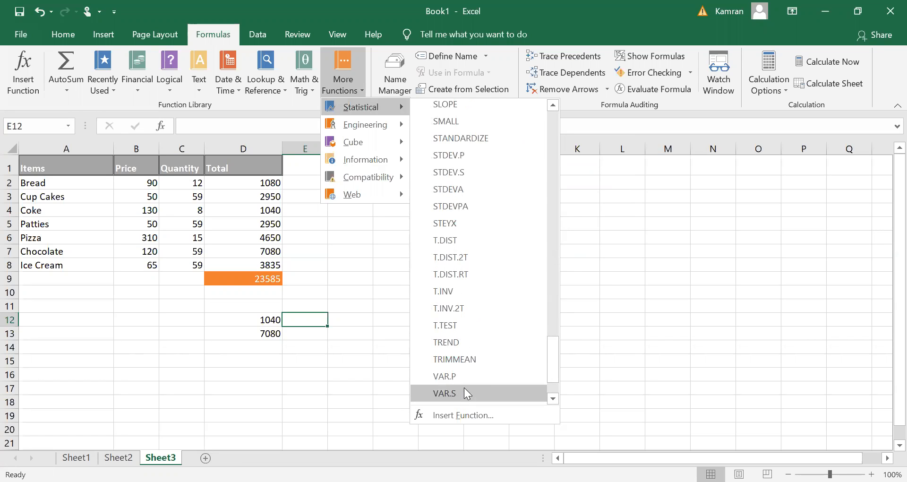
mouse_move(464, 387)
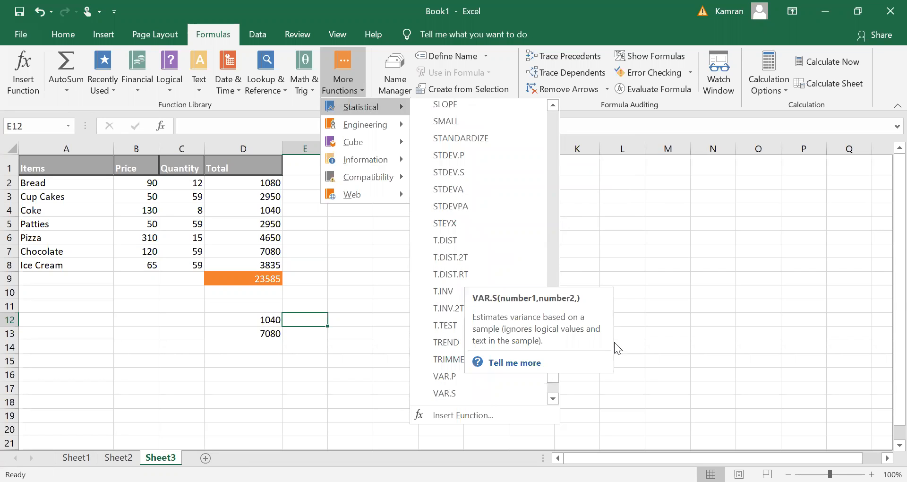
click(349, 252)
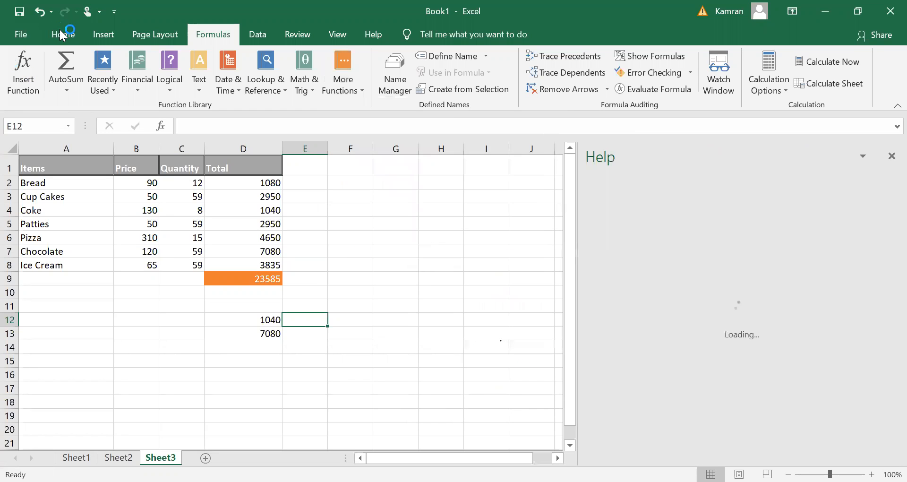
click(59, 29)
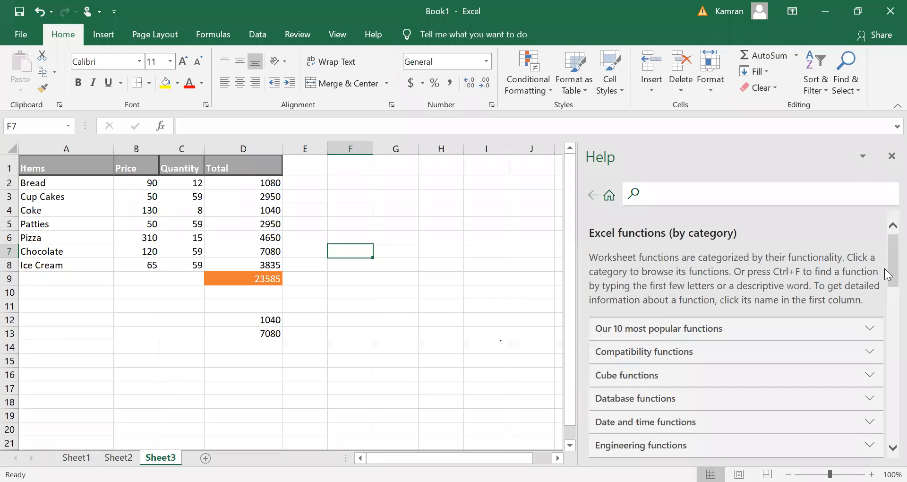
click(891, 156)
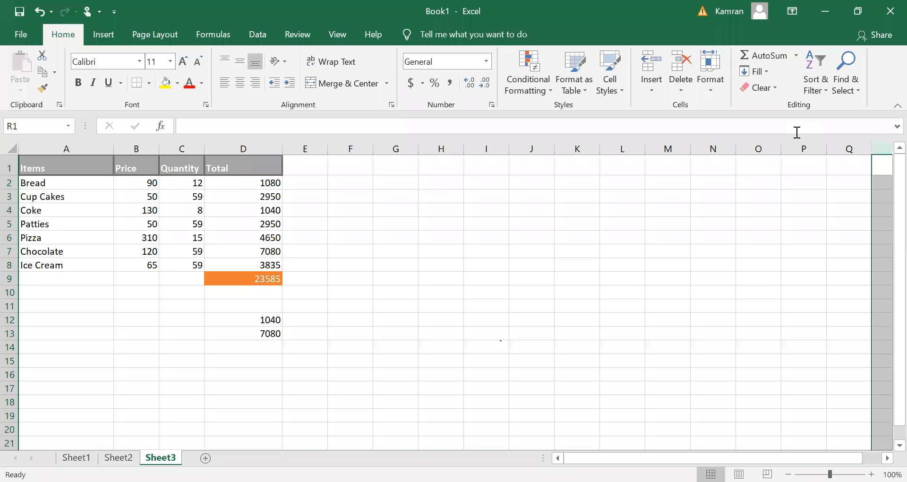
Insert a 2-D clustered column chart of the items and prices in A1:B8 and move it clear of the table.
click(102, 35)
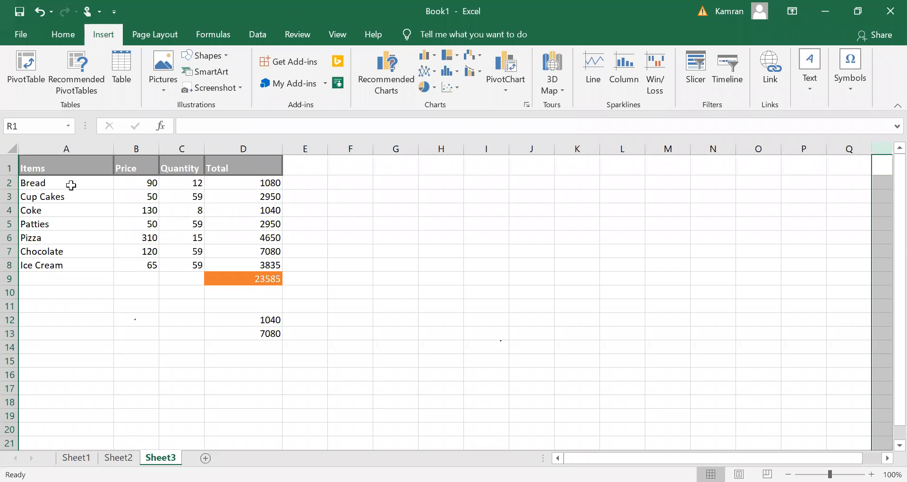
drag(71, 185, 91, 163)
click(347, 299)
click(151, 264)
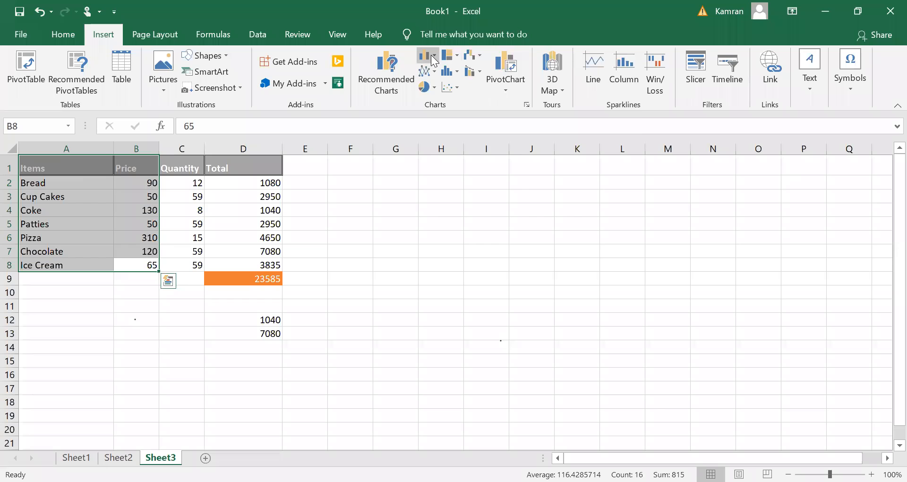
click(435, 57)
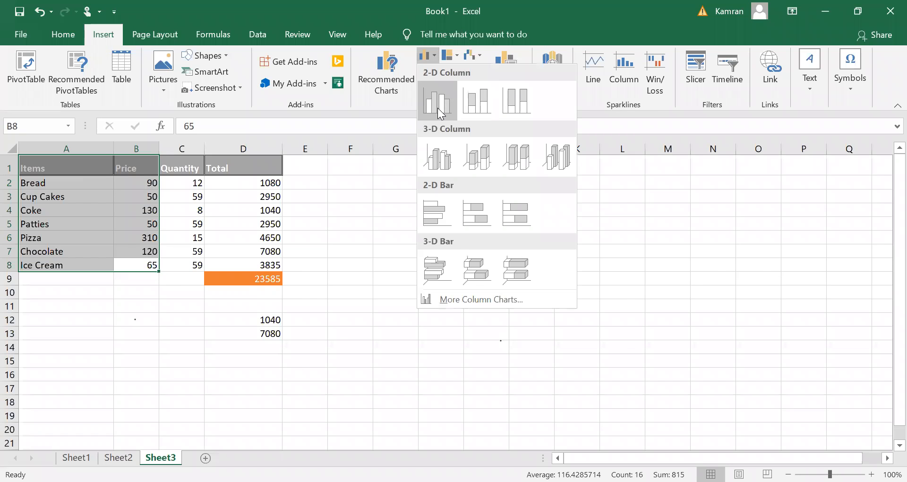
click(438, 108)
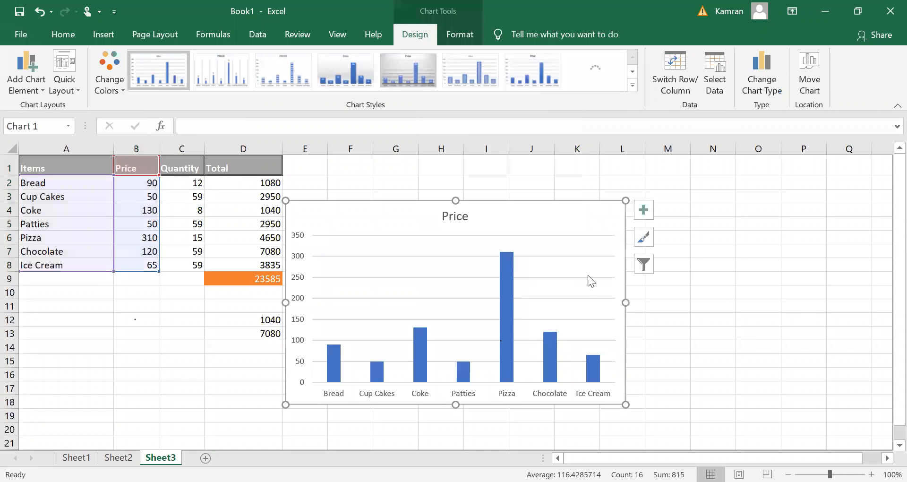
drag(496, 212, 541, 208)
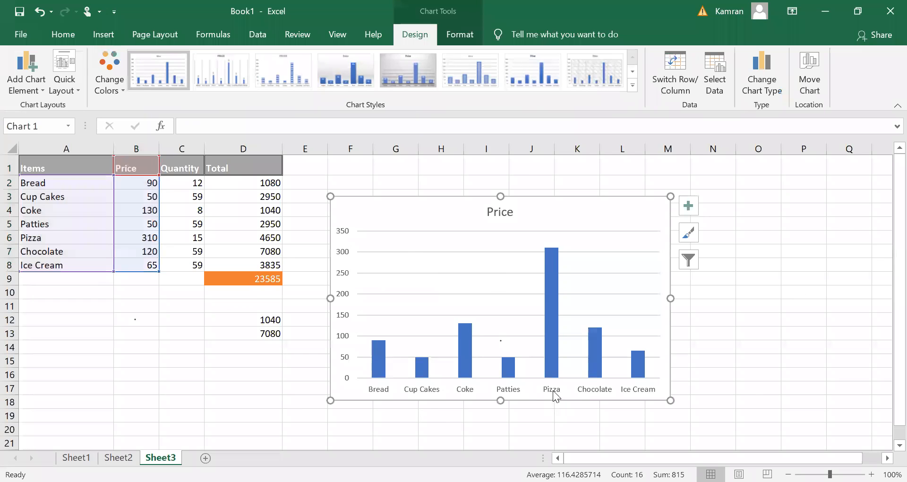
Examine the Pizza column in the Price chart, then cut the whole column chart from the sheet.
mouse_move(551, 253)
click(695, 371)
click(553, 307)
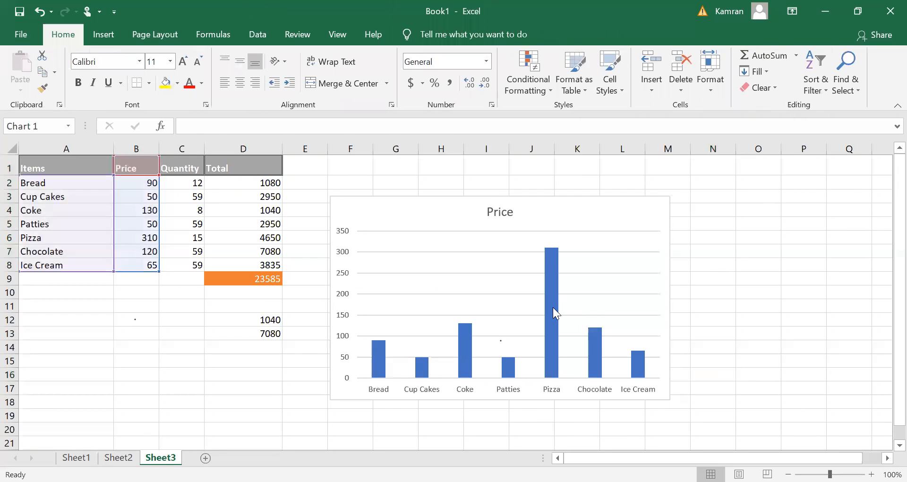
right_click(616, 219)
click(663, 154)
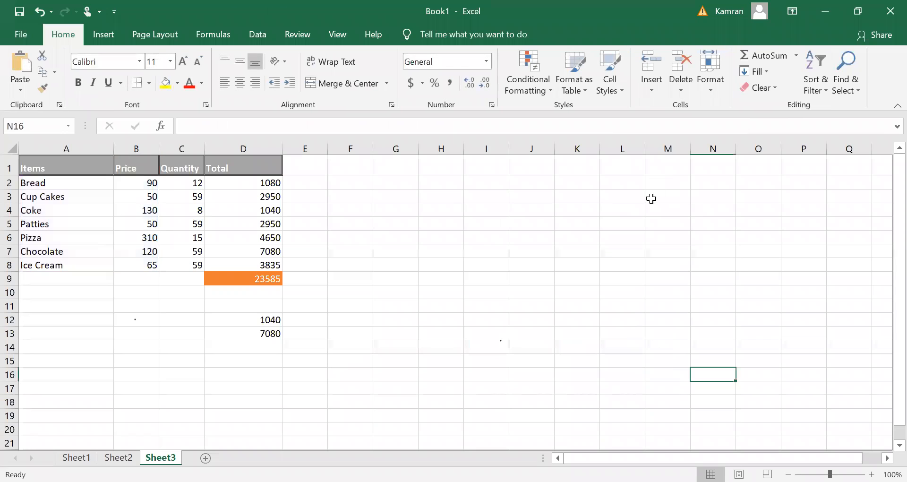
Insert an empty 2-D line chart without selected data and position it beside the item table, over columns F to M.
drag(70, 174, 134, 267)
click(157, 353)
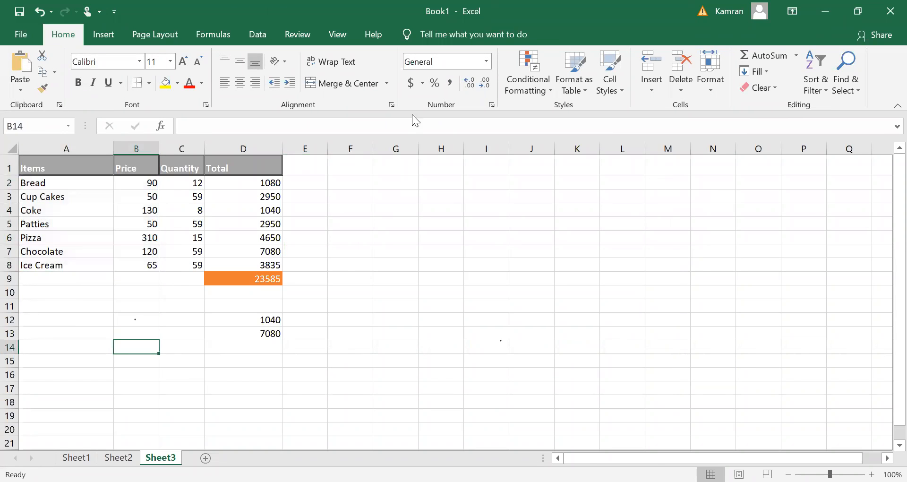
click(103, 34)
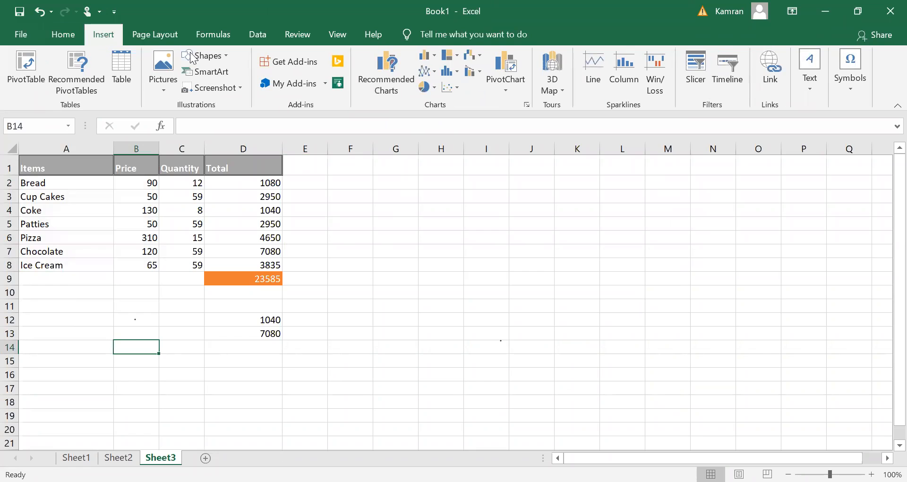
click(433, 72)
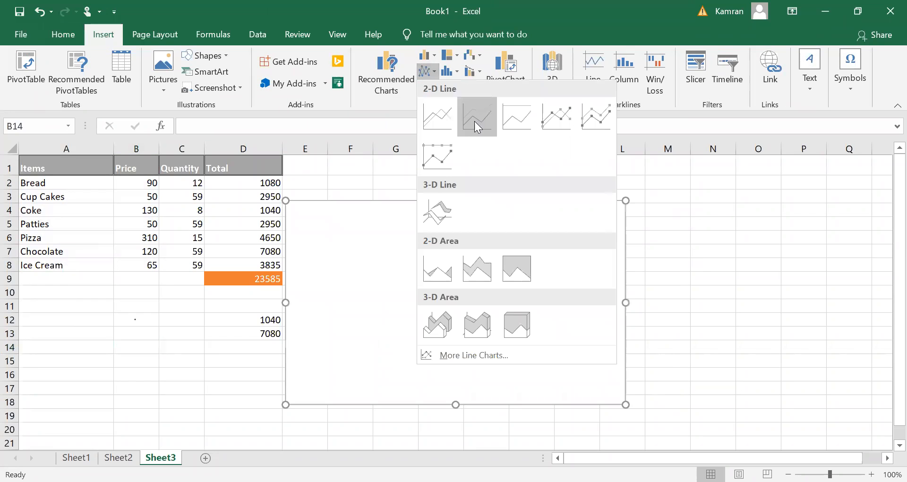
click(450, 122)
drag(441, 233, 519, 222)
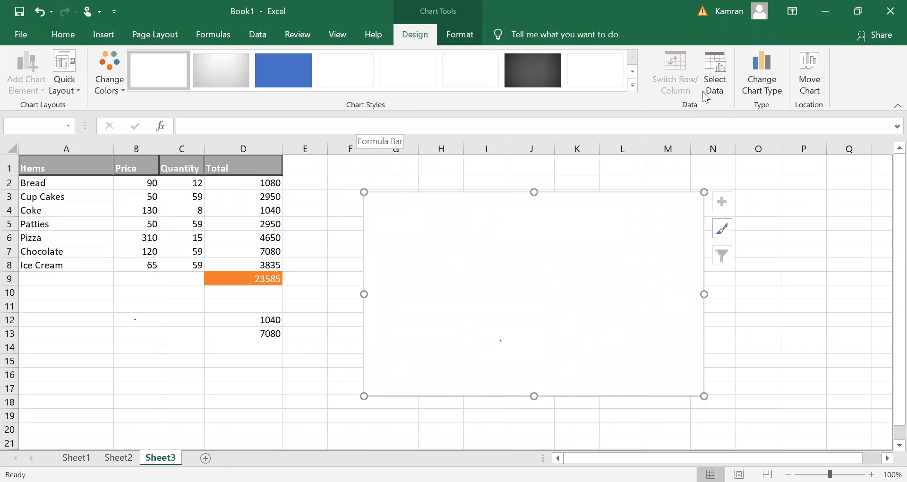
drag(559, 260, 533, 262)
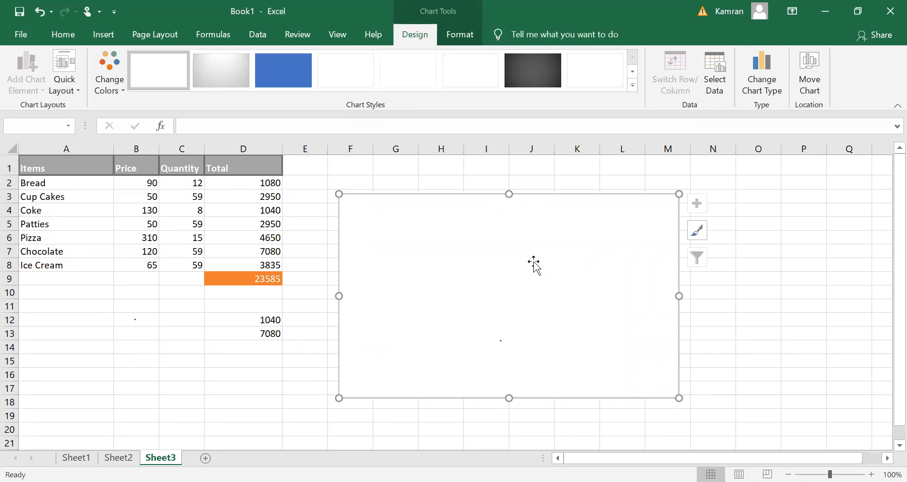
Try the blue chart style on the empty line chart, then restore the first plain style.
click(289, 82)
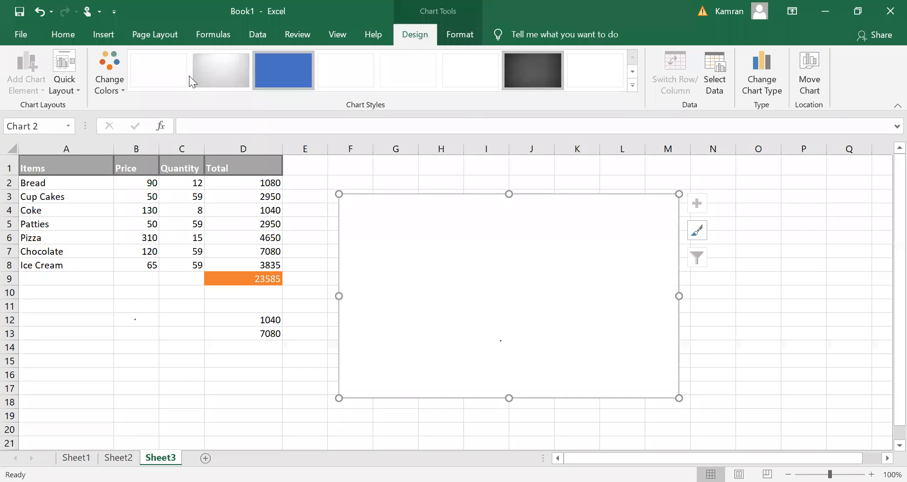
click(183, 75)
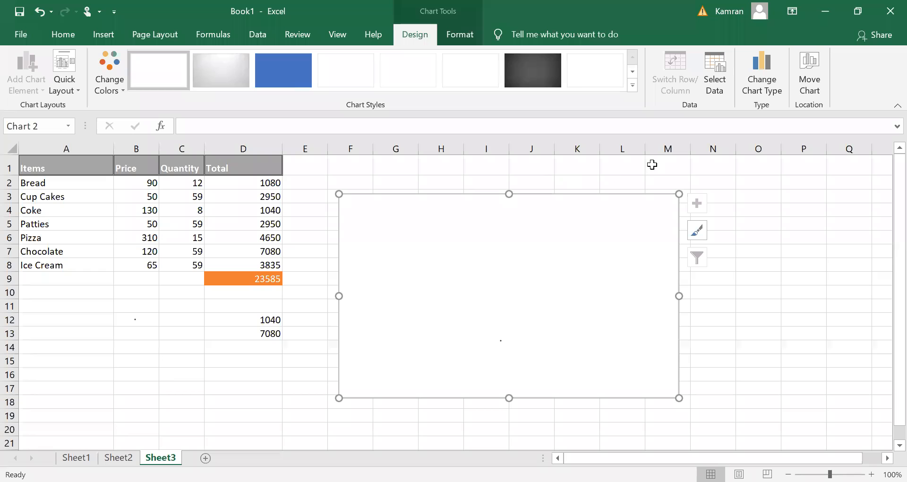
click(636, 84)
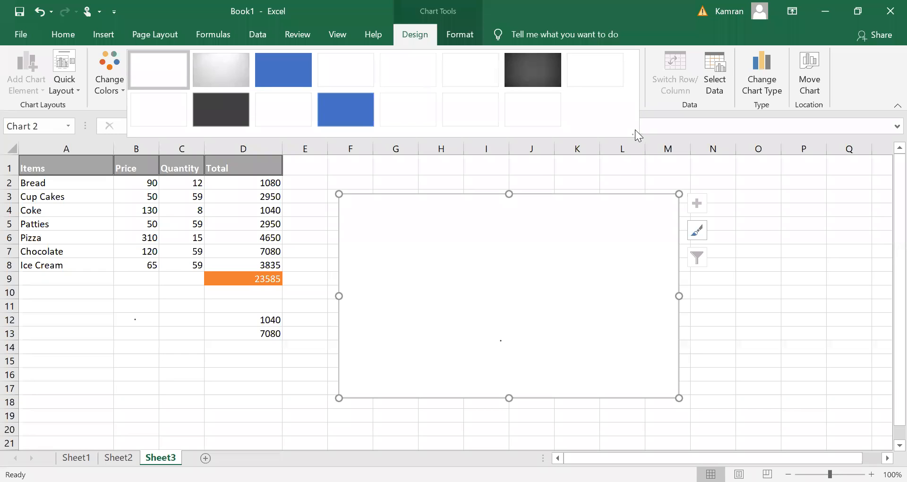
click(668, 124)
Set the line chart's data range to =Sheet3!$A$1:$B$8 so it plots the price of each item.
click(717, 87)
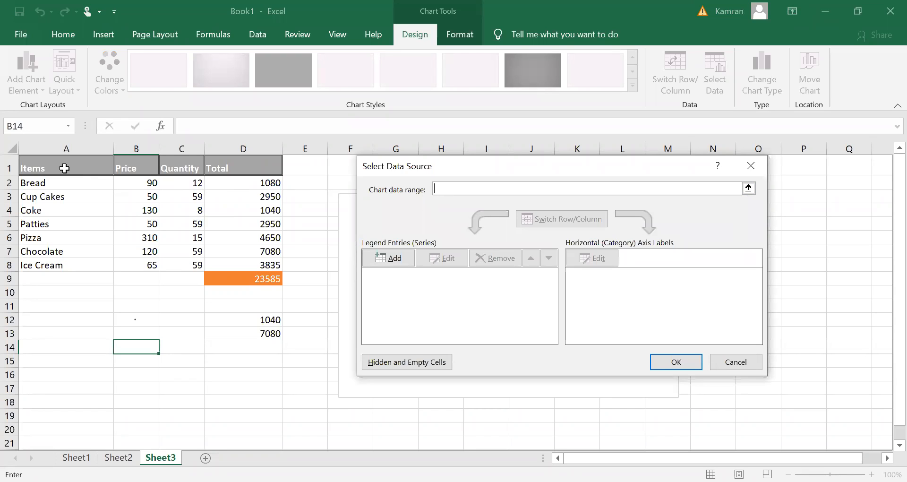
drag(64, 168, 113, 172)
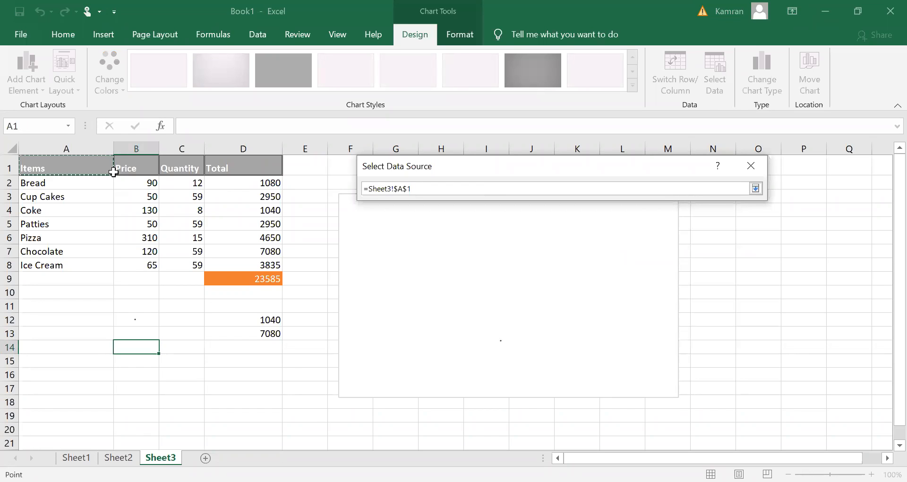
drag(114, 172, 140, 264)
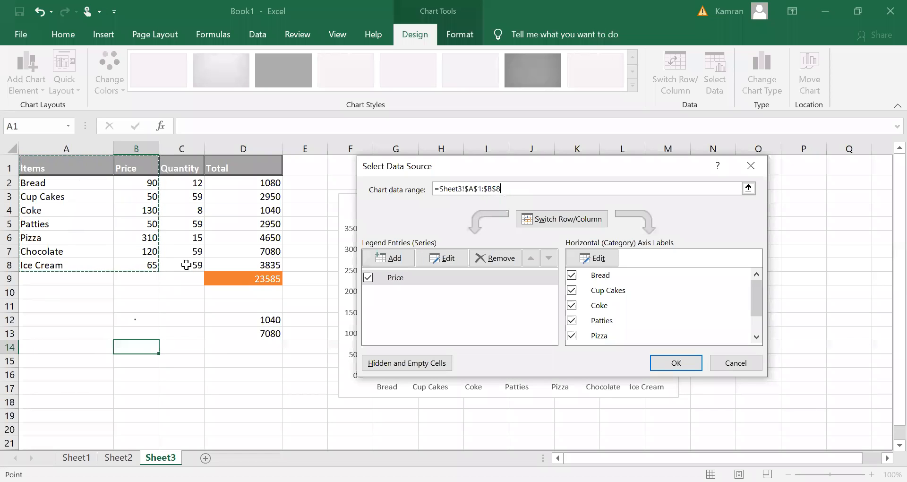
click(673, 366)
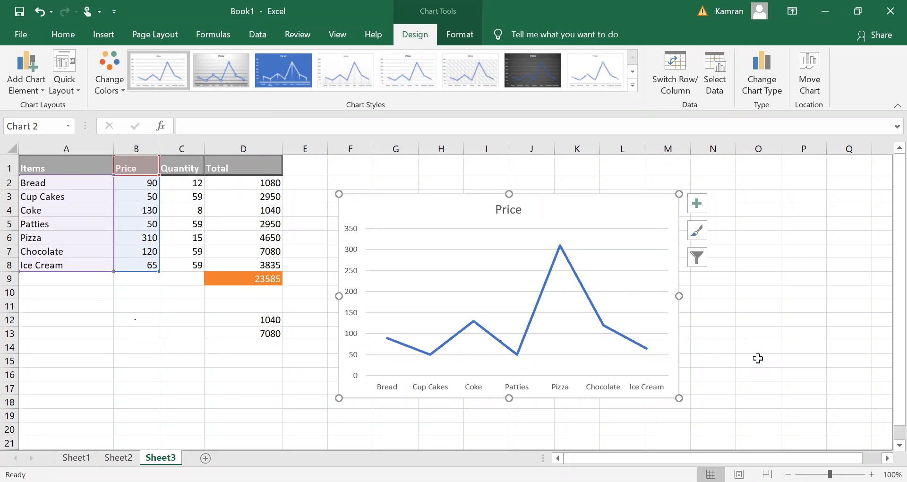
Cut the Price line chart from Sheet3.
right_click(561, 227)
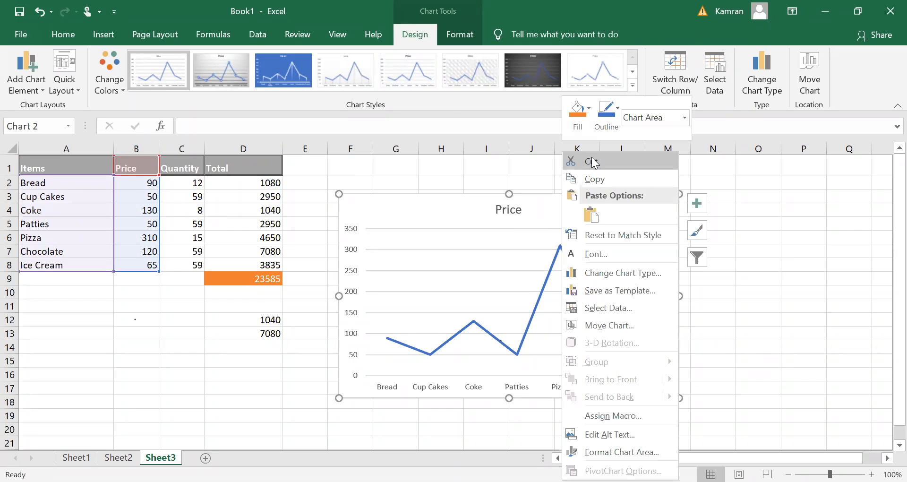
click(594, 162)
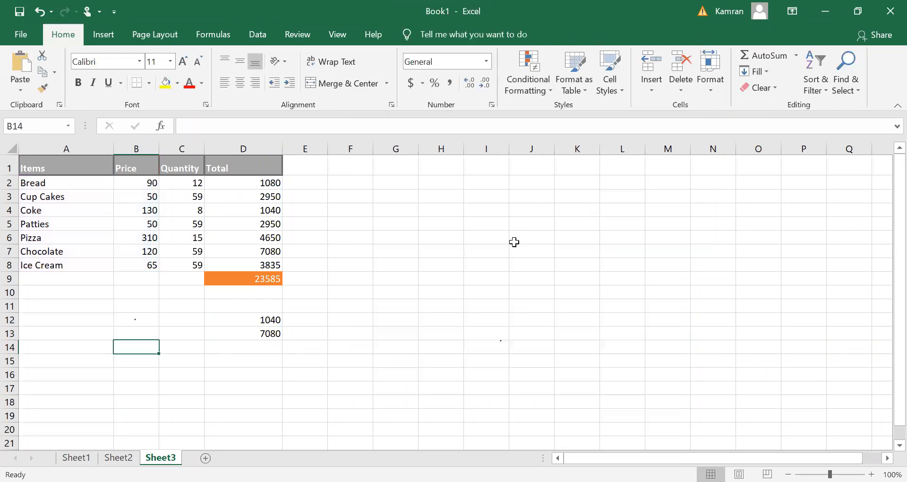
click(106, 36)
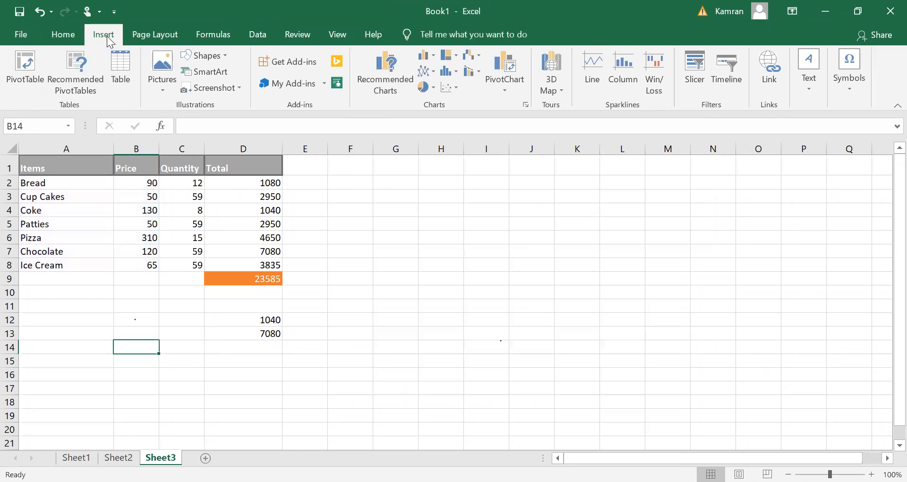